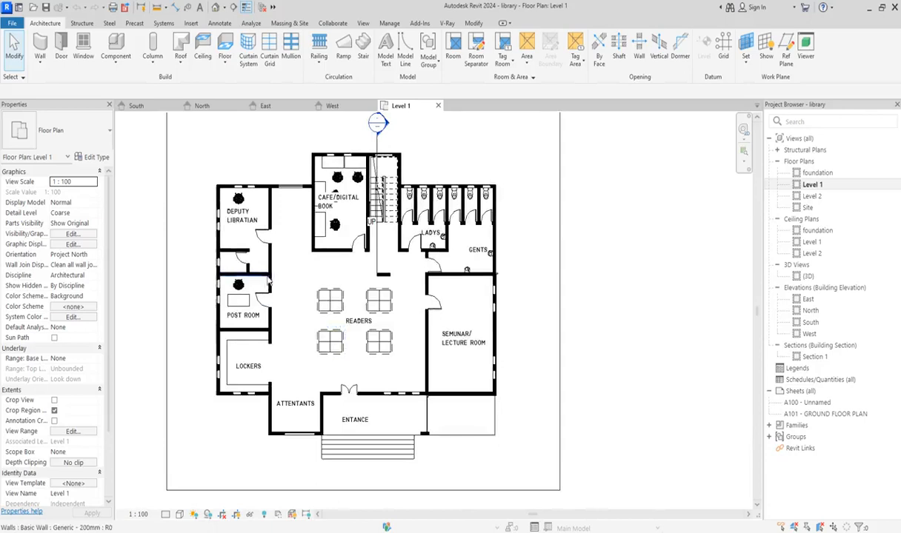
Open the Level 2 floor plan and examine its room layout
{"action": "left_click", "coordinate": [811, 197]}
{"action": "double_click", "coordinate": [813, 199]}
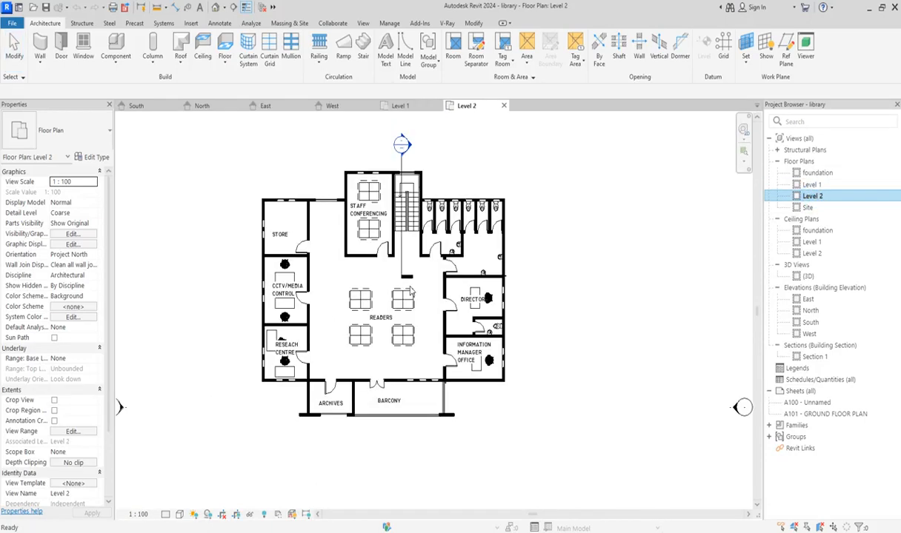
{"action": "scroll", "coordinate": [426, 304], "scroll_direction": "up", "scroll_amount": 3}
{"action": "scroll", "coordinate": [585, 374], "scroll_direction": "down", "scroll_amount": 1}
{"action": "scroll", "coordinate": [586, 374], "scroll_direction": "down", "scroll_amount": 1}
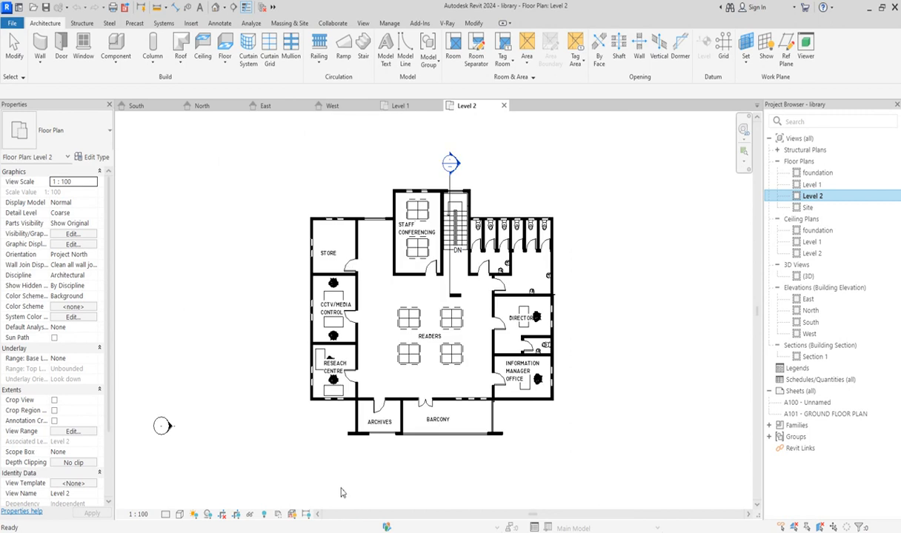
{"action": "scroll", "coordinate": [396, 454], "scroll_direction": "up", "scroll_amount": 3}
{"action": "scroll", "coordinate": [435, 418], "scroll_direction": "down", "scroll_amount": 1}
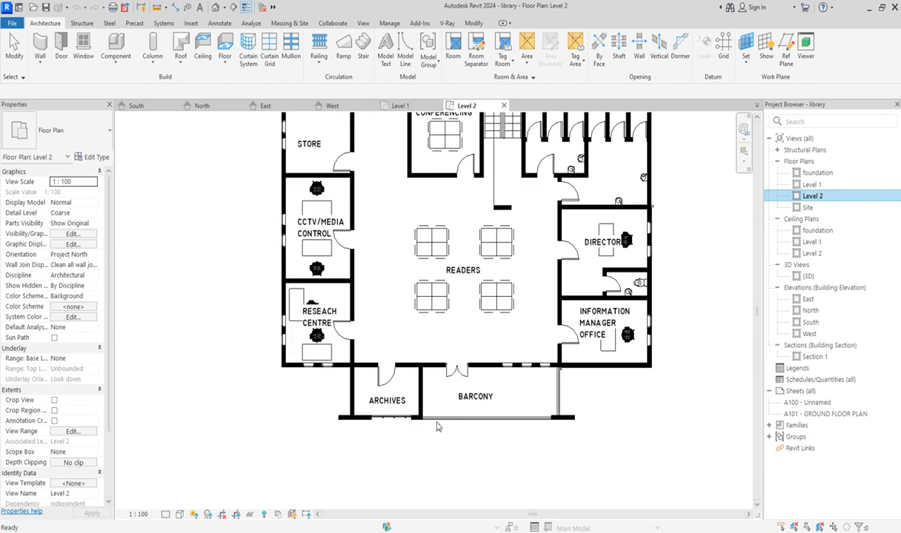
{"action": "scroll", "coordinate": [385, 343], "scroll_direction": "down", "scroll_amount": 2}
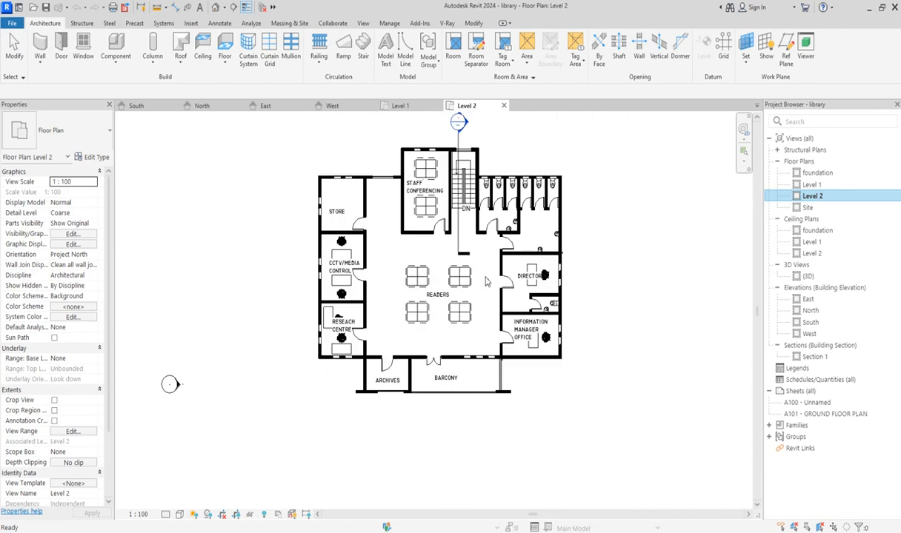
{"action": "scroll", "coordinate": [486, 282], "scroll_direction": "up", "scroll_amount": 1}
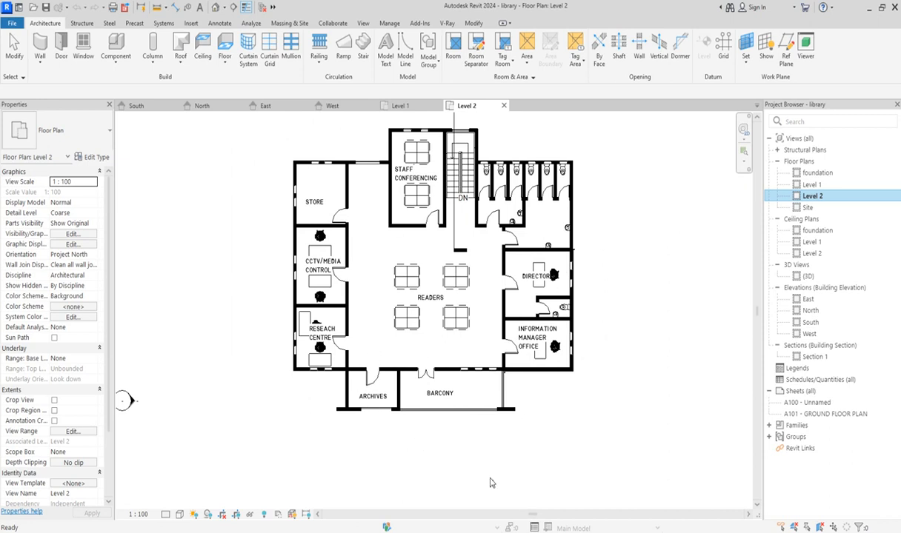
{"action": "scroll", "coordinate": [387, 275], "scroll_direction": "up", "scroll_amount": 2}
{"action": "scroll", "coordinate": [387, 274], "scroll_direction": "down", "scroll_amount": 6}
{"action": "scroll", "coordinate": [382, 178], "scroll_direction": "up", "scroll_amount": 3}
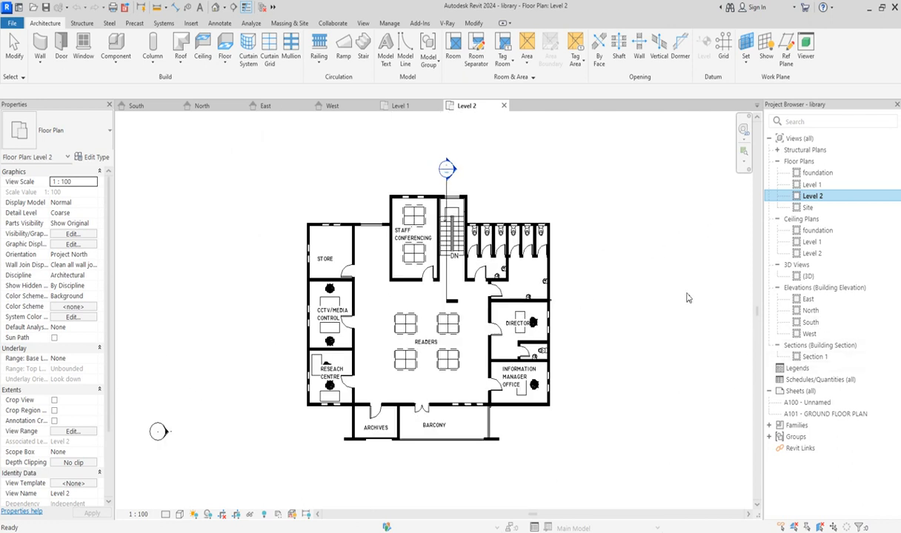
Examine the building's front in the South elevation and in the {3D} view
{"action": "double_click", "coordinate": [811, 323]}
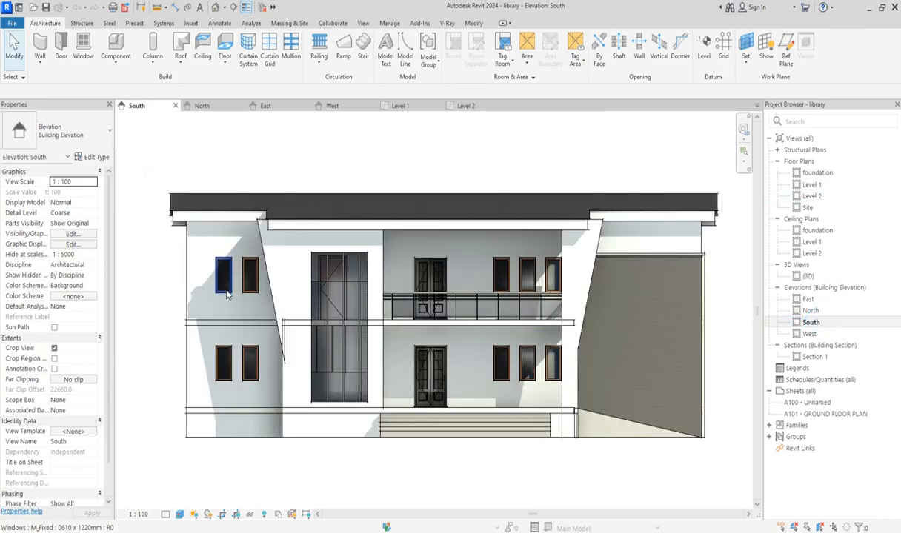
{"action": "double_click", "coordinate": [809, 276]}
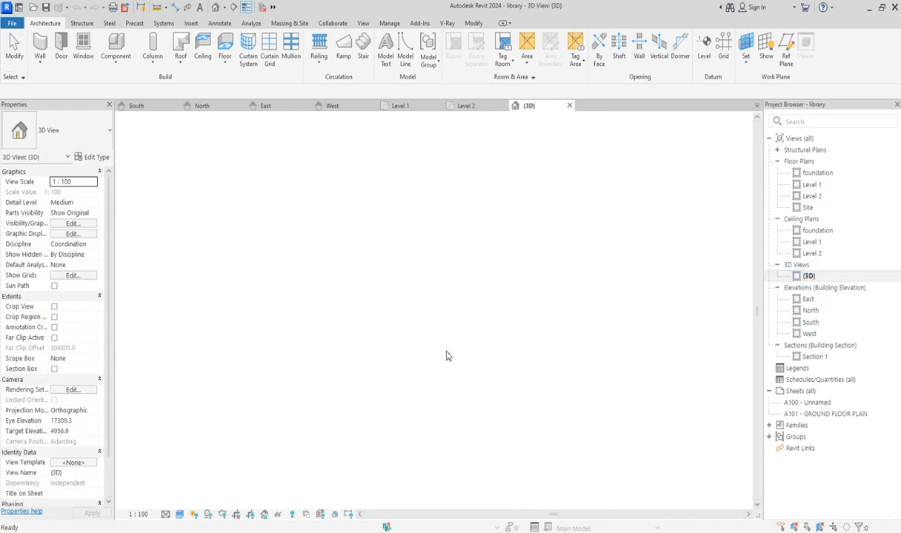
{"action": "scroll", "coordinate": [375, 455], "scroll_direction": "up", "scroll_amount": 2}
{"action": "scroll", "coordinate": [428, 381], "scroll_direction": "down", "scroll_amount": 1}
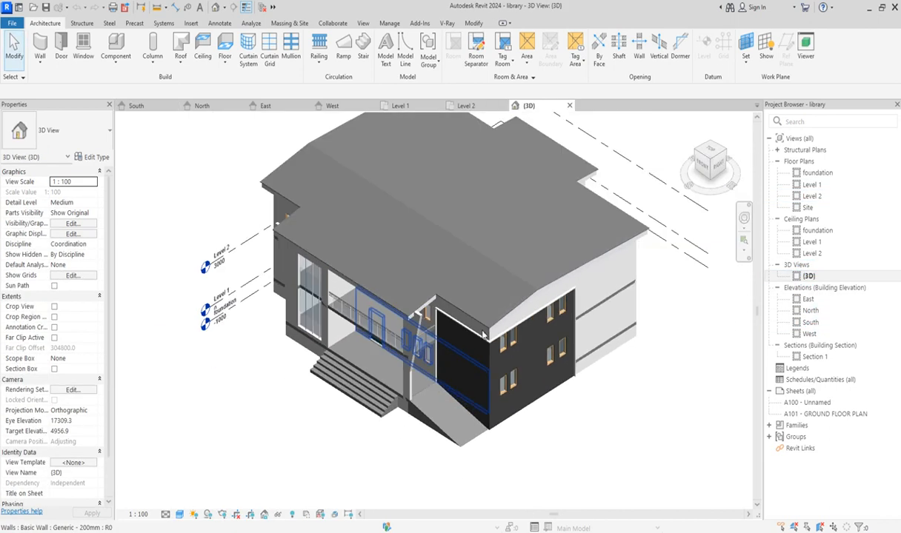
{"action": "scroll", "coordinate": [459, 363], "scroll_direction": "up", "scroll_amount": 3}
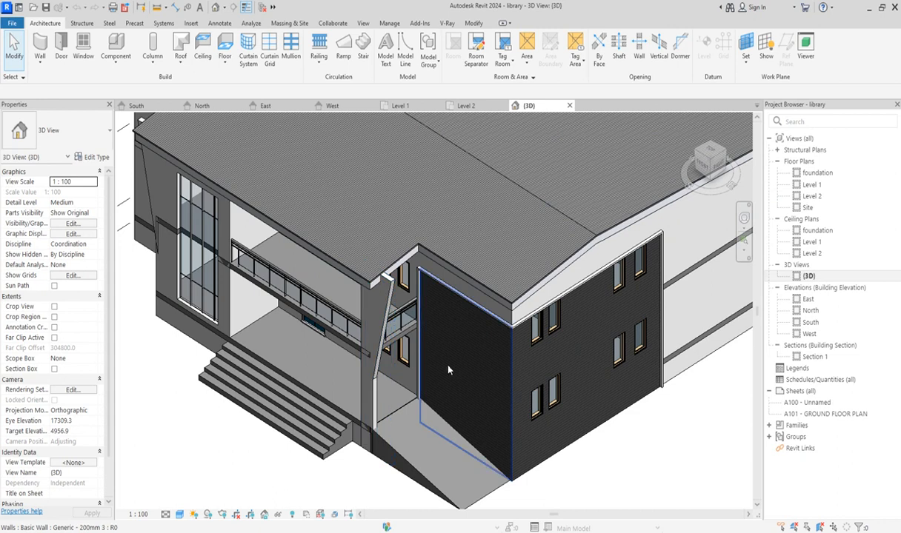
On the Level 1 plan, place two M_Fixed 0610 x 1220mm windows in the seminar/lecture room's south wall, about 1000 mm apart
{"action": "double_click", "coordinate": [810, 185]}
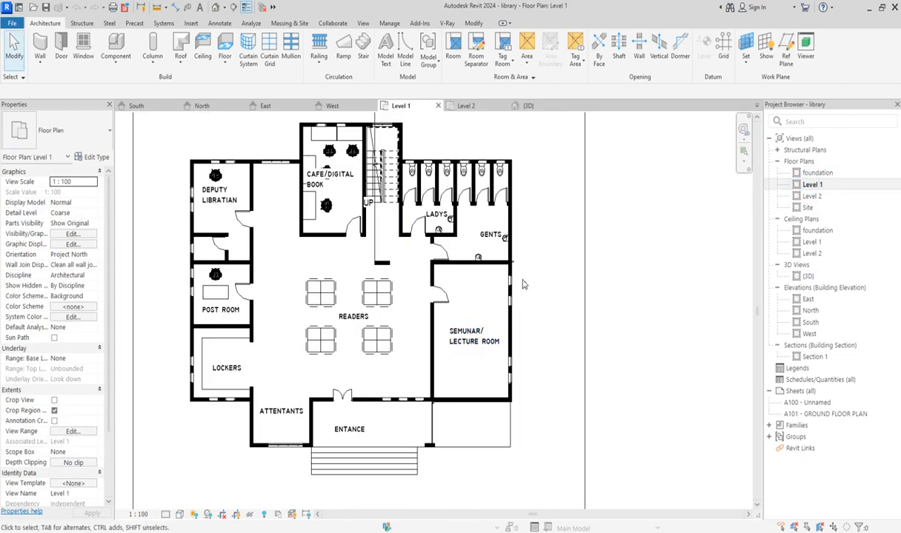
{"action": "left_click", "coordinate": [513, 303]}
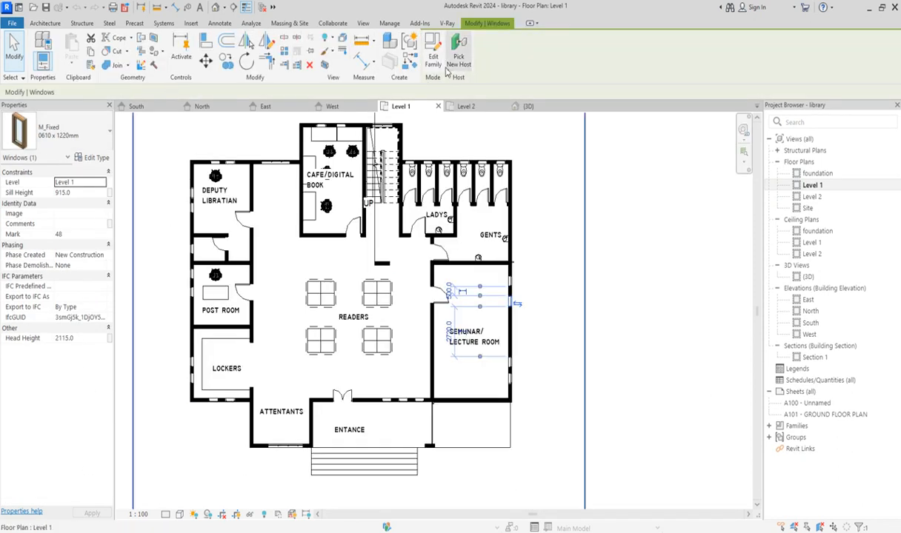
{"action": "left_click", "coordinate": [412, 60]}
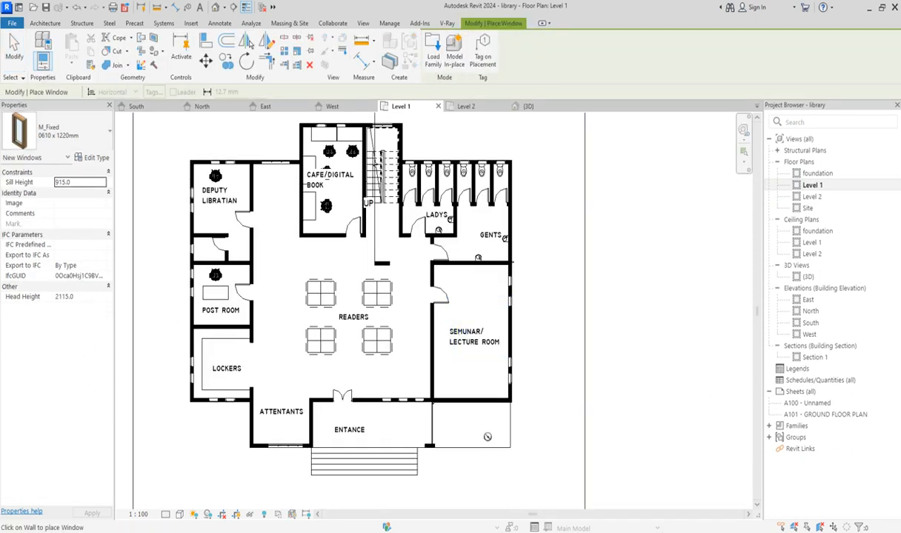
{"action": "scroll", "coordinate": [456, 401], "scroll_direction": "up", "scroll_amount": 5}
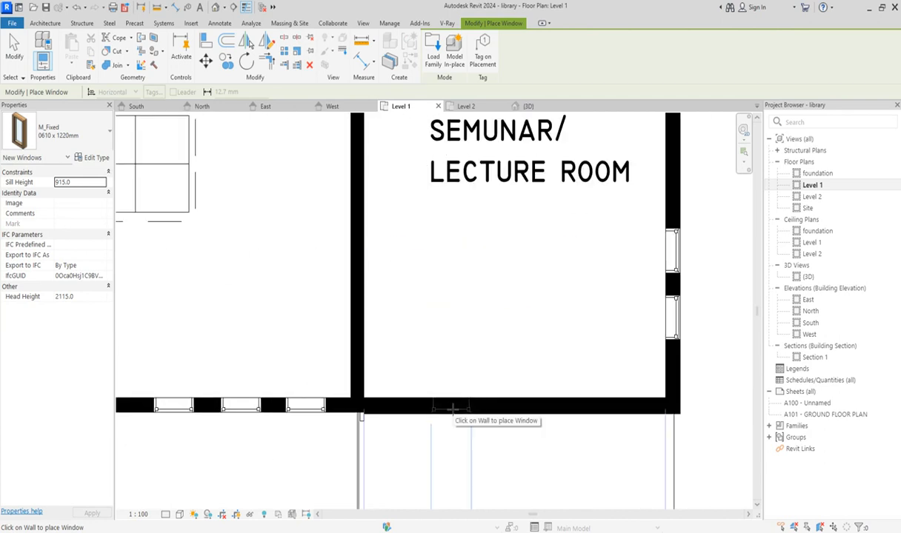
{"action": "left_click", "coordinate": [451, 406]}
{"action": "left_click", "coordinate": [555, 408]}
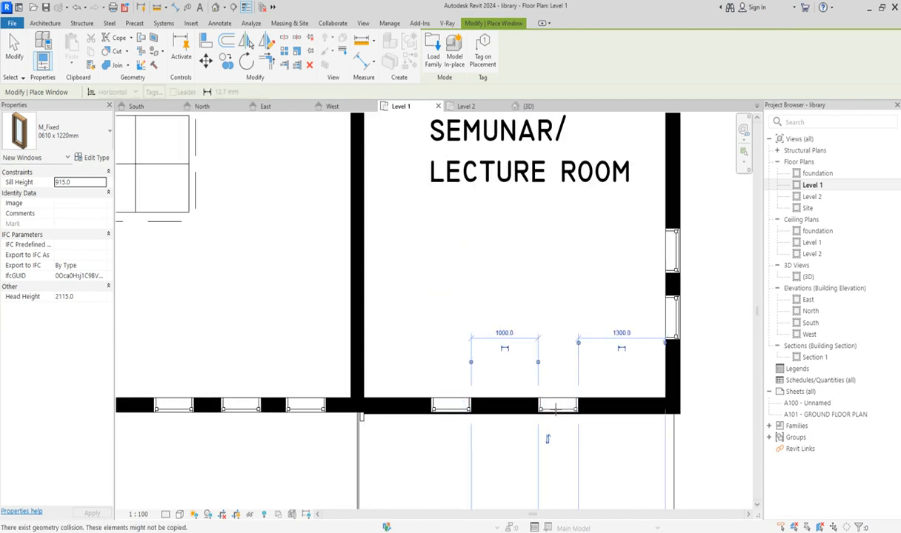
{"action": "scroll", "coordinate": [555, 408], "scroll_direction": "down", "scroll_amount": 3}
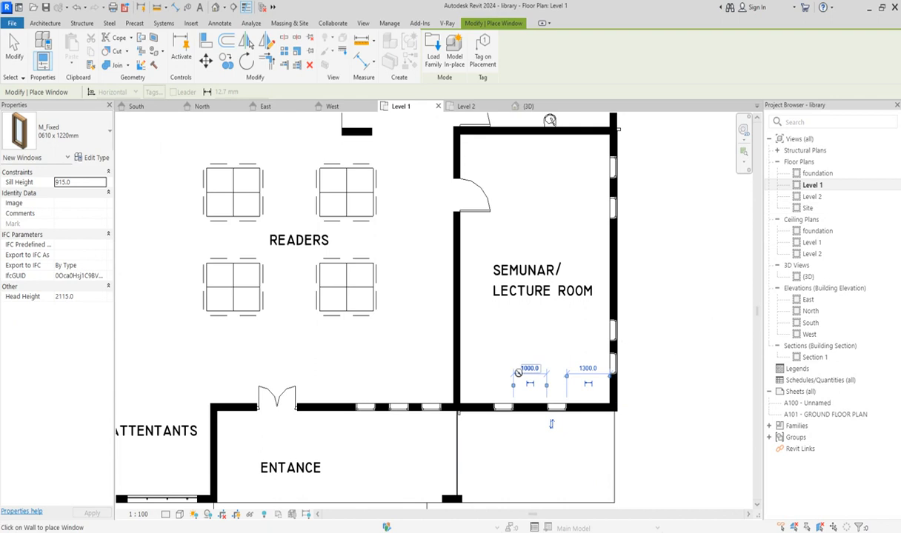
{"action": "key", "text": "Escape"}
{"action": "key", "text": "Escape"}
Copy the two new seminar room windows and paste them aligned to Level 2
{"action": "left_click", "coordinate": [504, 406]}
{"action": "left_click", "coordinate": [556, 407], "text": "ctrl"}
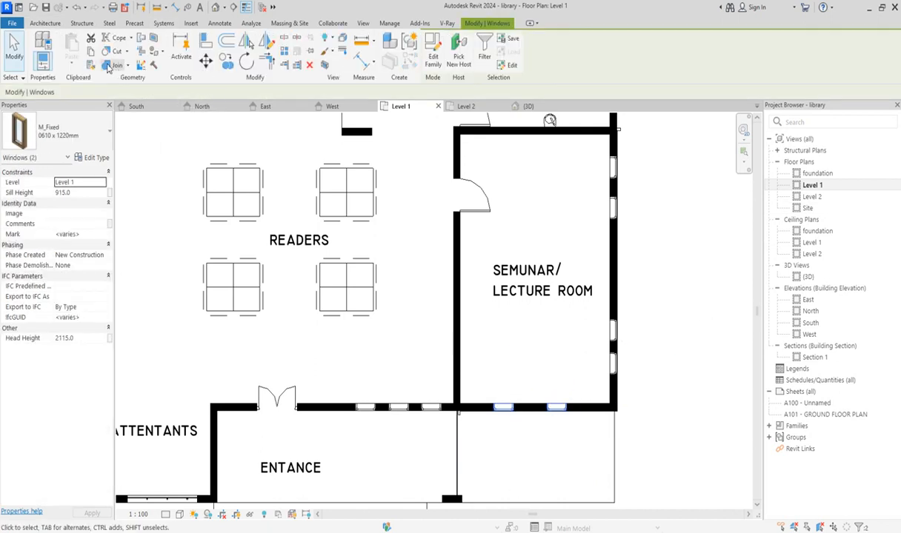
{"action": "left_click", "coordinate": [72, 65]}
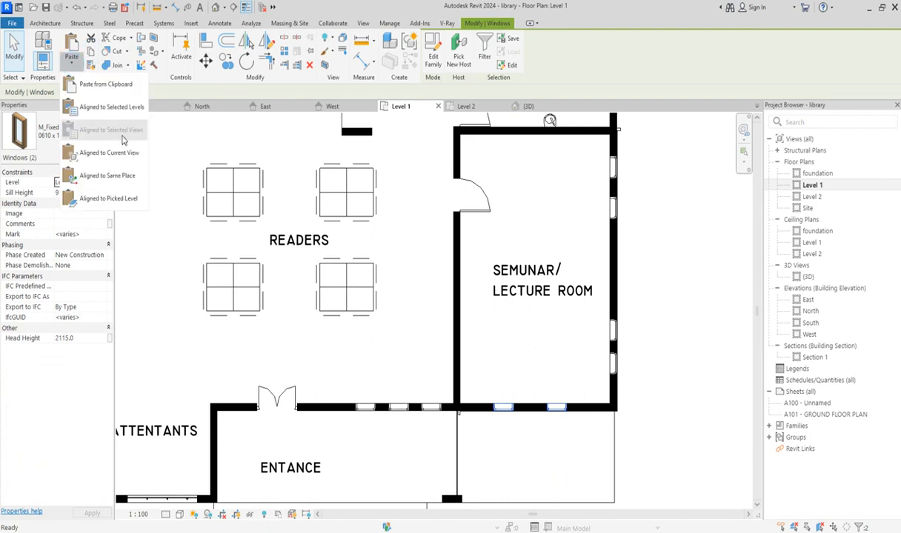
{"action": "left_click", "coordinate": [131, 102]}
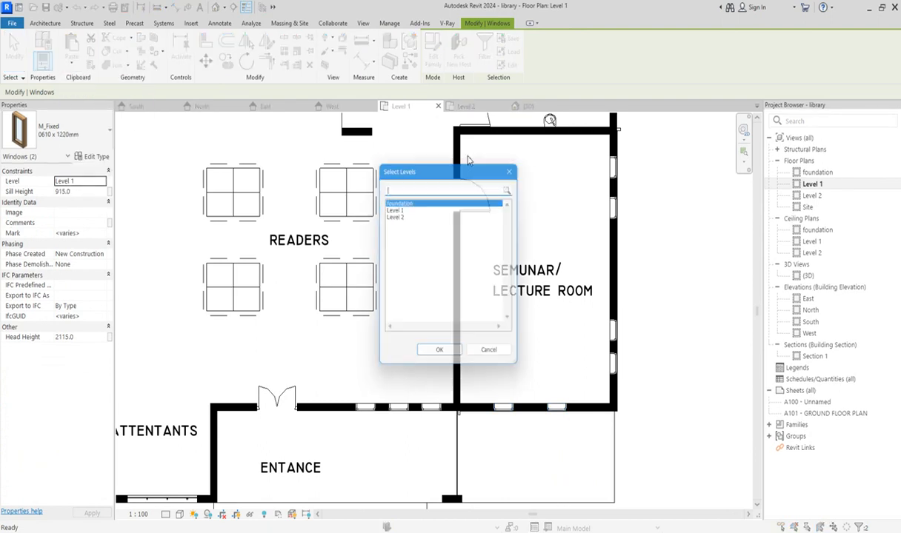
{"action": "left_click", "coordinate": [404, 216]}
{"action": "left_click", "coordinate": [449, 360]}
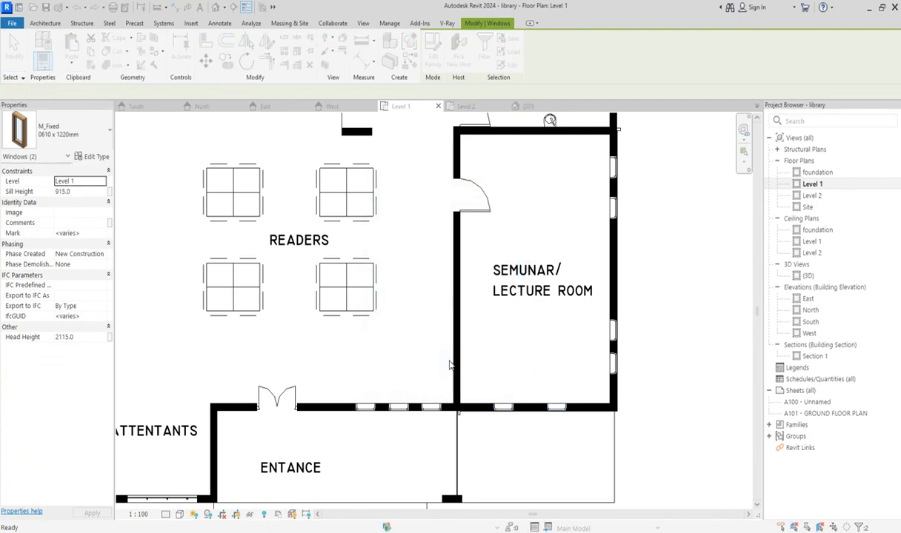
Open the profile of the thin Generic - 200mm 3 wall outside the seminar room for editing in the South elevation
{"action": "scroll", "coordinate": [553, 392], "scroll_direction": "up", "scroll_amount": 2}
{"action": "left_click", "coordinate": [516, 447]}
{"action": "left_click", "coordinate": [521, 429]}
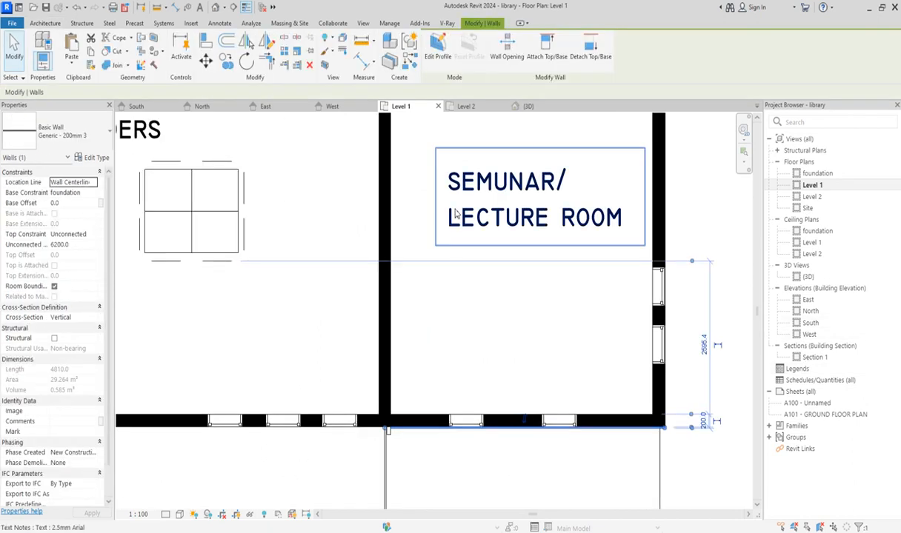
{"action": "left_click", "coordinate": [435, 46]}
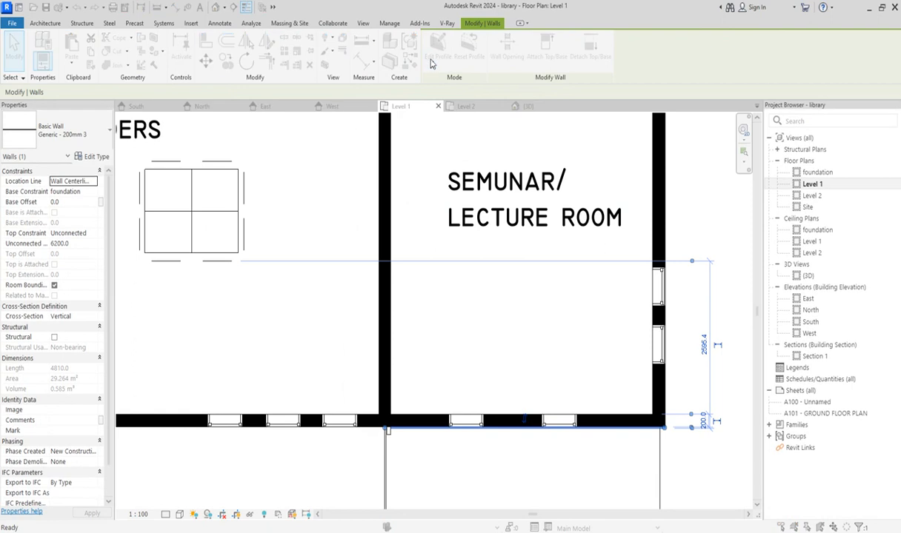
{"action": "left_click", "coordinate": [397, 190]}
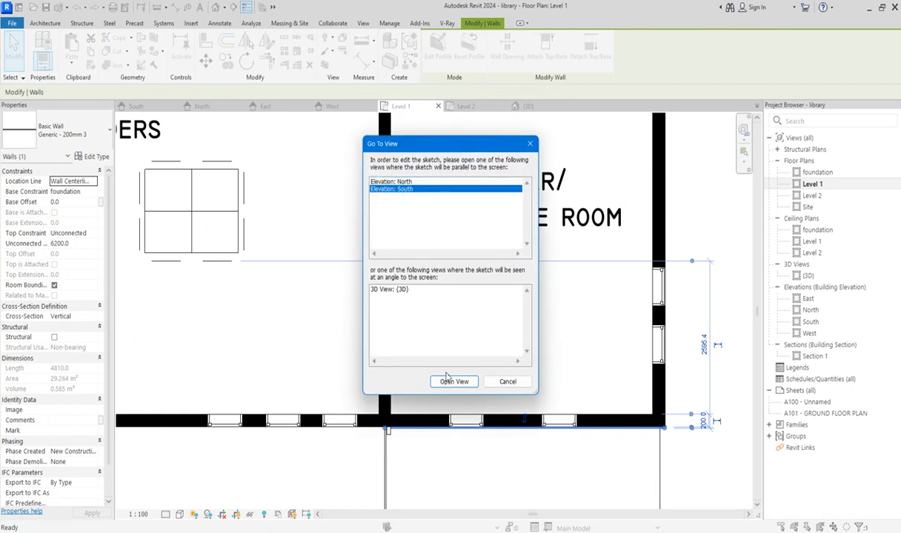
{"action": "left_click", "coordinate": [451, 381]}
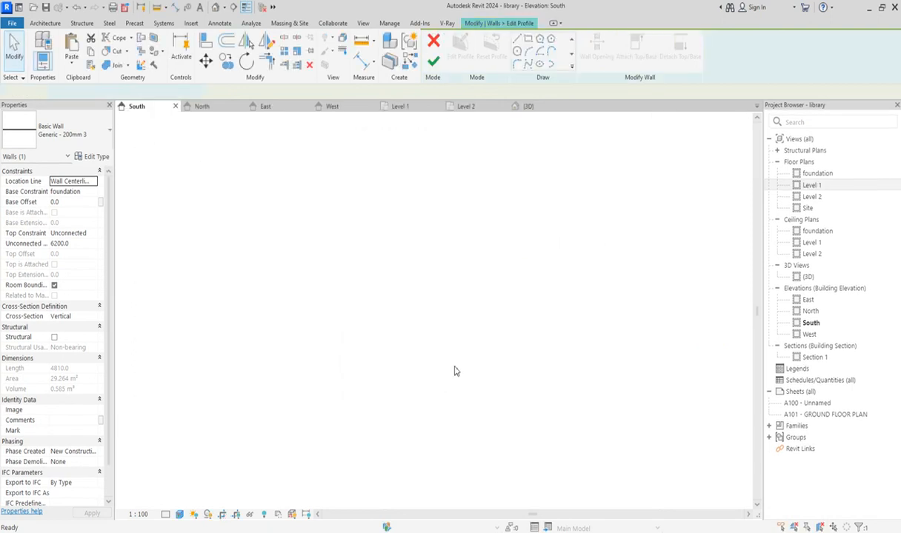
{"action": "scroll", "coordinate": [653, 277], "scroll_direction": "up", "scroll_amount": 2}
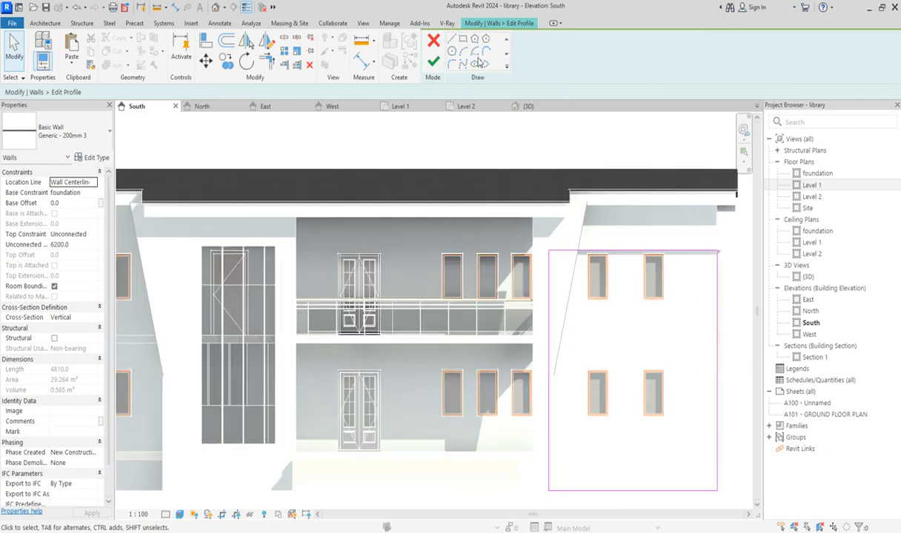
Sketch a 600 by 1200 mm rectangular opening around each of the two upper-floor windows in the wall profile
{"action": "scroll", "coordinate": [635, 276], "scroll_direction": "up", "scroll_amount": 4}
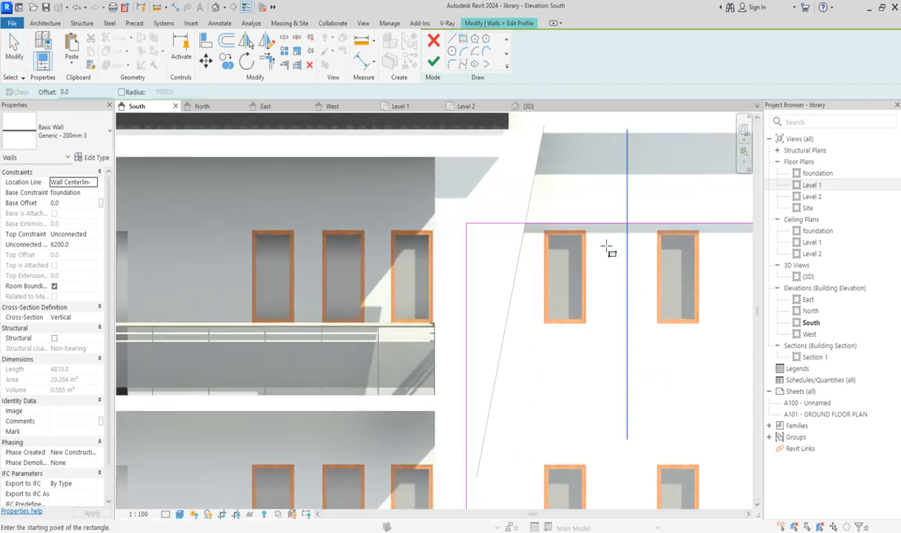
{"action": "left_click", "coordinate": [570, 216]}
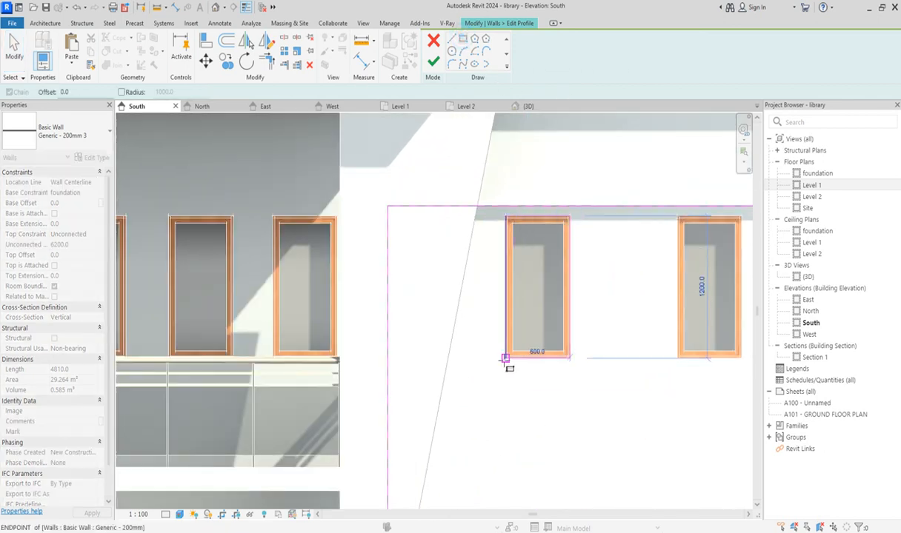
{"action": "left_click", "coordinate": [505, 358]}
{"action": "scroll", "coordinate": [488, 271], "scroll_direction": "down", "scroll_amount": 2}
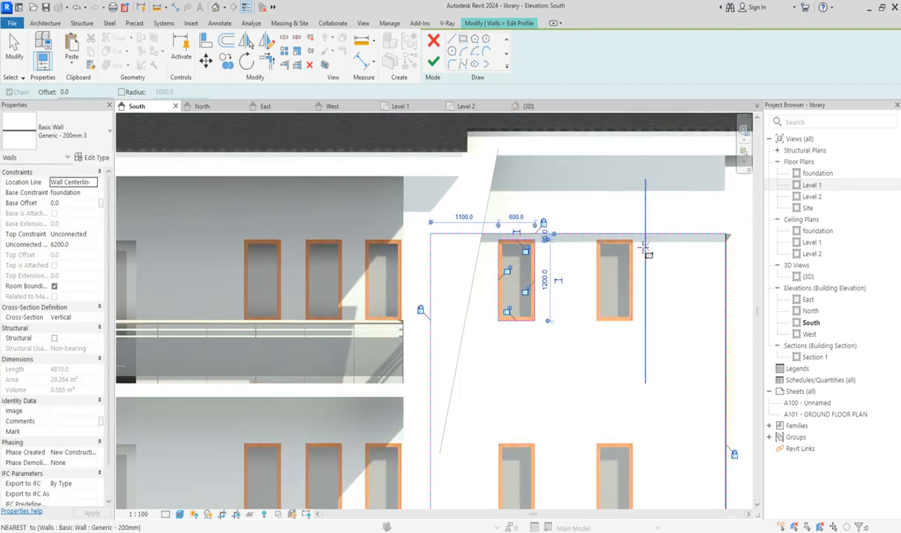
{"action": "scroll", "coordinate": [647, 249], "scroll_direction": "up", "scroll_amount": 4}
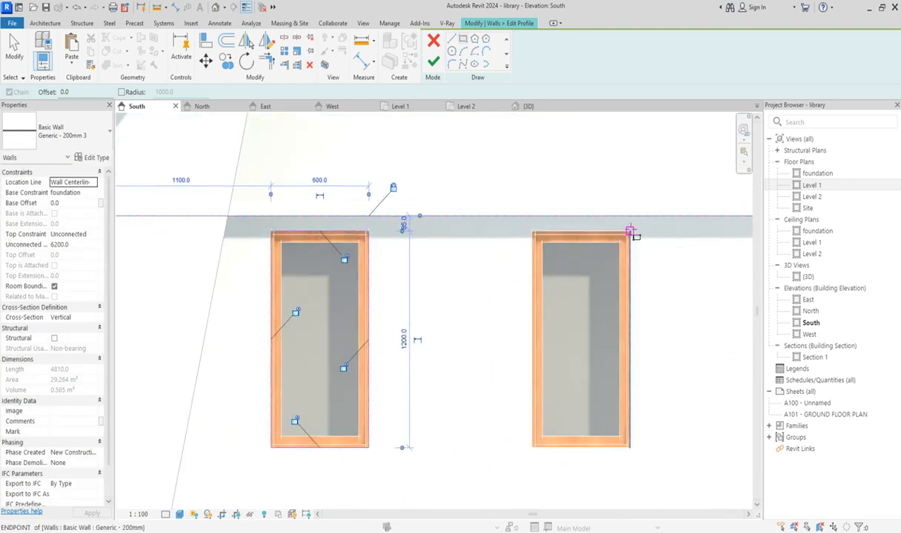
{"action": "left_click", "coordinate": [628, 235]}
{"action": "left_click", "coordinate": [525, 358]}
{"action": "scroll", "coordinate": [496, 323], "scroll_direction": "down", "scroll_amount": 3}
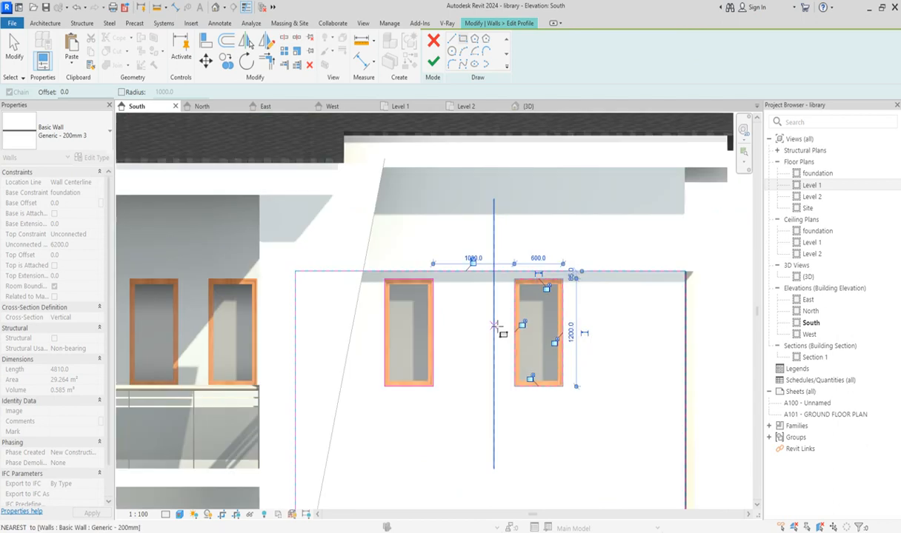
{"action": "key", "text": "Escape"}
{"action": "key", "text": "Escape"}
Copy both rectangular openings down onto the two ground-floor windows and finish the wall profile edit
{"action": "mouse_move", "coordinate": [328, 221]}
{"action": "left_mouse_down"}
{"action": "mouse_move", "coordinate": [544, 402]}
{"action": "mouse_move", "coordinate": [569, 435]}
{"action": "left_mouse_up"}
{"action": "left_click", "coordinate": [221, 64]}
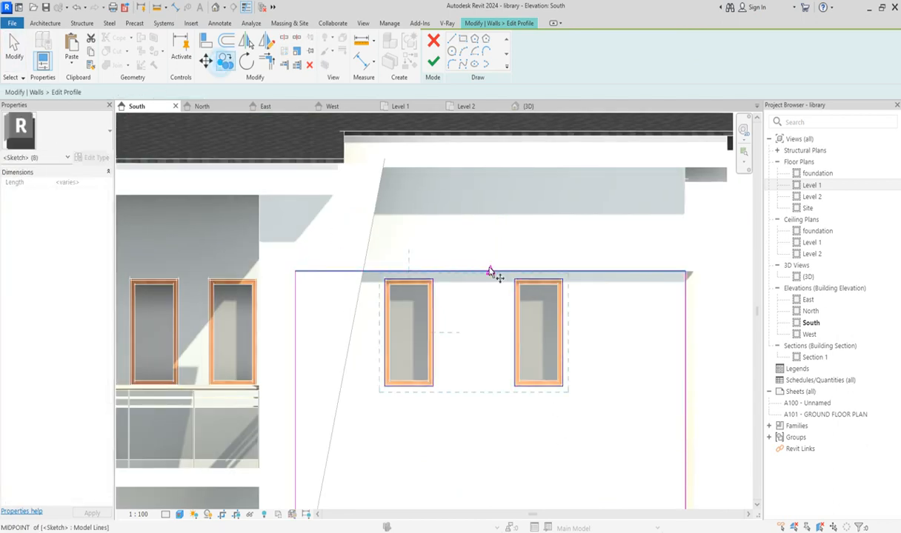
{"action": "scroll", "coordinate": [423, 289], "scroll_direction": "up", "scroll_amount": 2}
{"action": "left_click", "coordinate": [435, 289]}
{"action": "scroll", "coordinate": [438, 285], "scroll_direction": "down", "scroll_amount": 3}
{"action": "scroll", "coordinate": [442, 391], "scroll_direction": "up", "scroll_amount": 2}
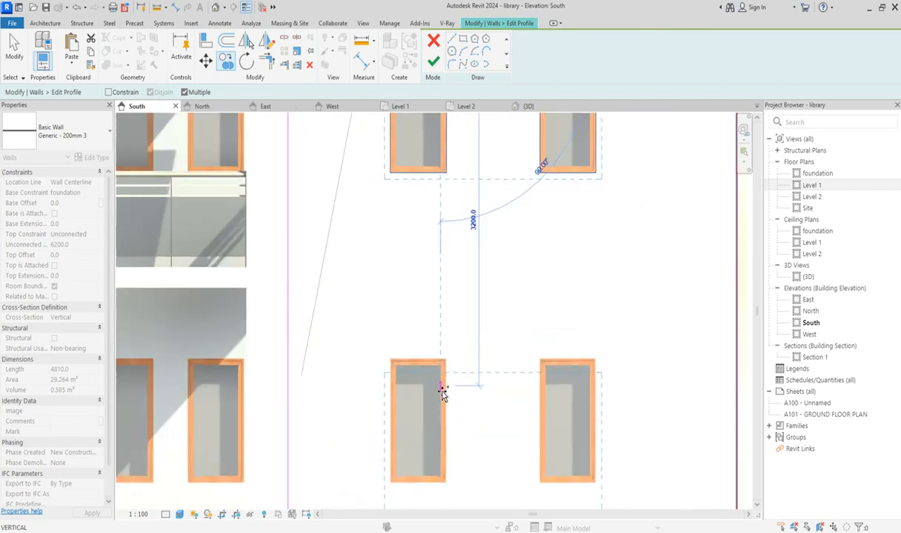
{"action": "scroll", "coordinate": [442, 393], "scroll_direction": "up", "scroll_amount": 2}
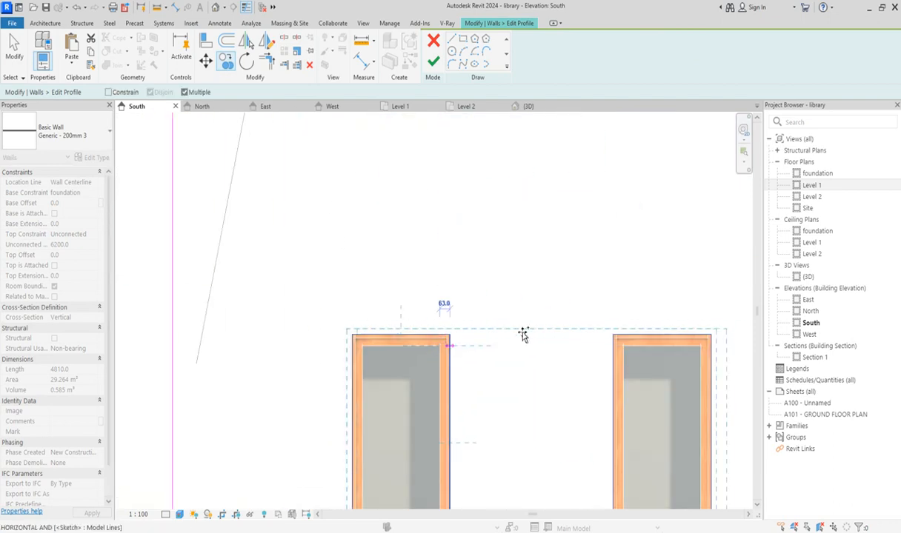
{"action": "left_click", "coordinate": [474, 338]}
{"action": "scroll", "coordinate": [474, 338], "scroll_direction": "down", "scroll_amount": 2}
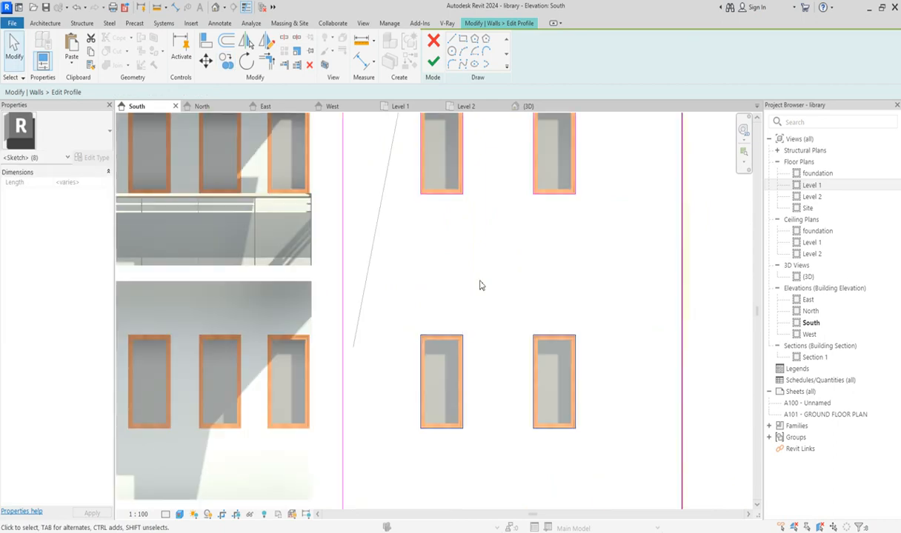
{"action": "left_click", "coordinate": [433, 61]}
{"action": "left_click", "coordinate": [460, 276]}
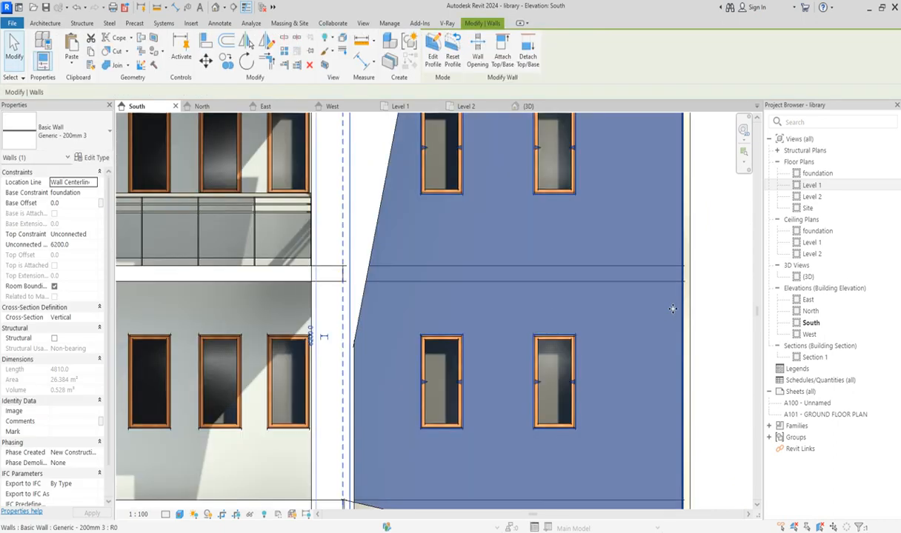
Examine the South elevation, comparing the wall layer and window openings on both front wings
{"action": "scroll", "coordinate": [357, 317], "scroll_direction": "down", "scroll_amount": 8}
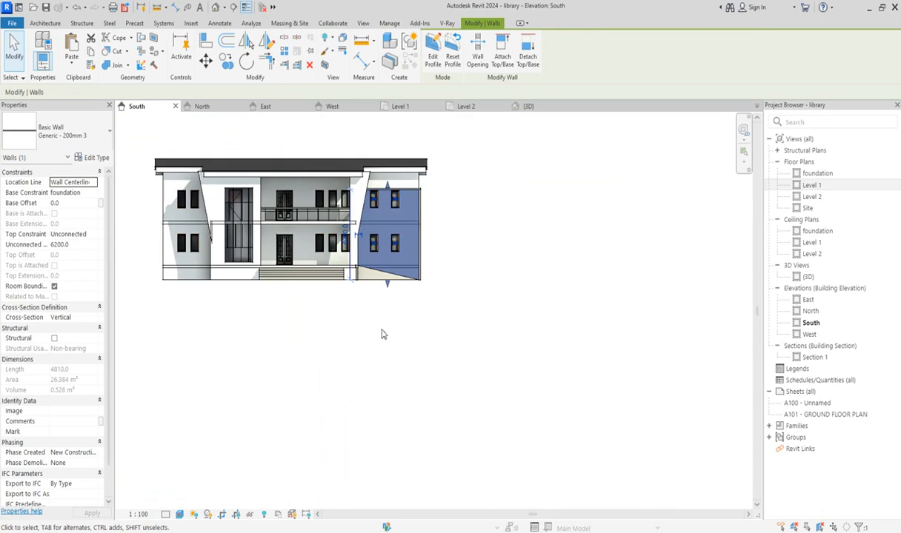
{"action": "left_click", "coordinate": [451, 279]}
{"action": "scroll", "coordinate": [232, 319], "scroll_direction": "up", "scroll_amount": 3}
{"action": "scroll", "coordinate": [303, 218], "scroll_direction": "up", "scroll_amount": 3}
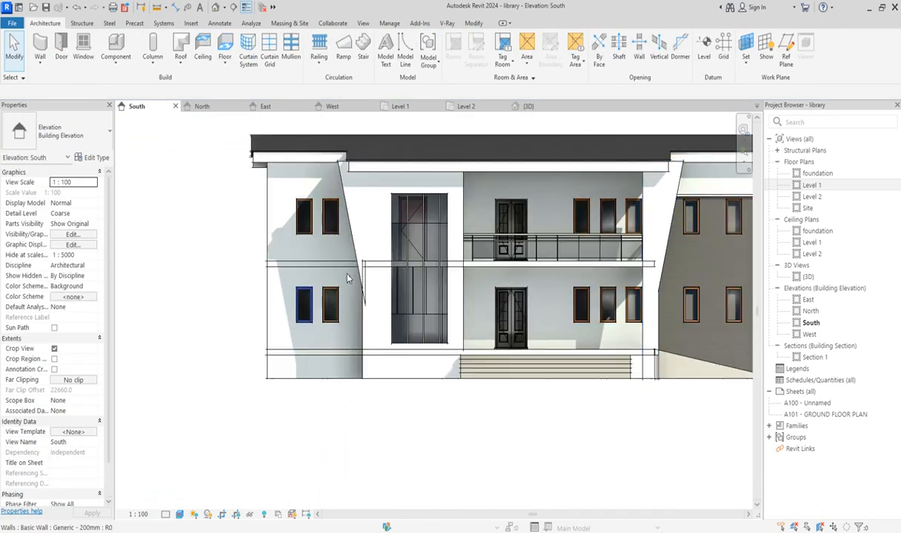
{"action": "scroll", "coordinate": [258, 347], "scroll_direction": "down", "scroll_amount": 4}
{"action": "scroll", "coordinate": [585, 302], "scroll_direction": "up", "scroll_amount": 3}
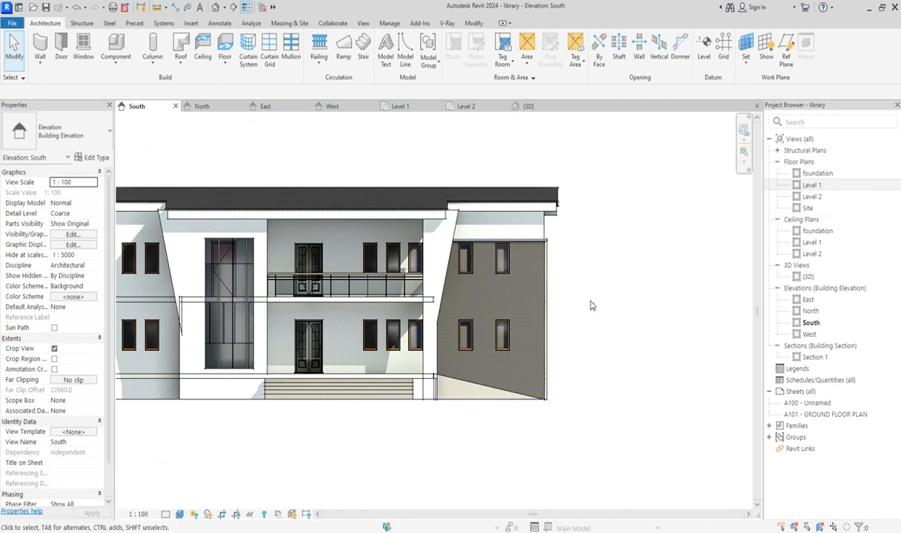
{"action": "scroll", "coordinate": [589, 300], "scroll_direction": "down", "scroll_amount": 2}
{"action": "scroll", "coordinate": [557, 282], "scroll_direction": "up", "scroll_amount": 3}
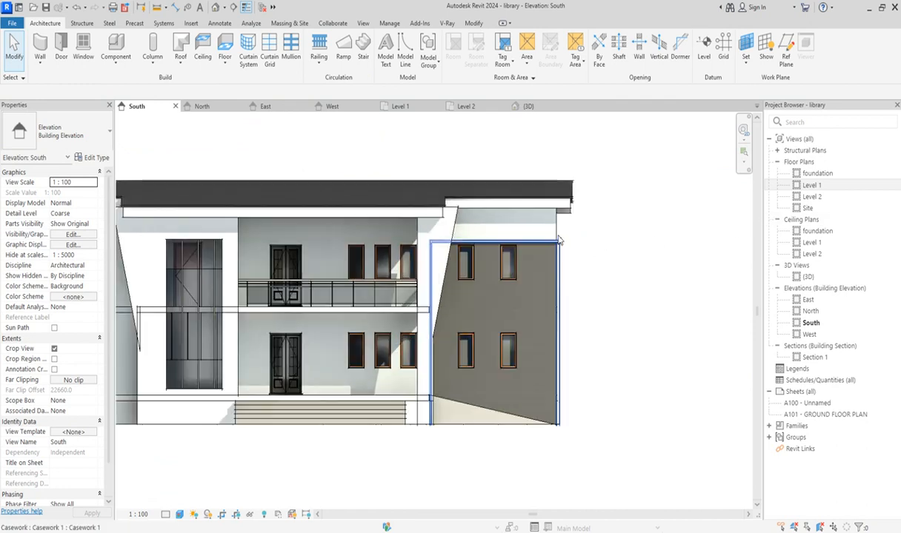
{"action": "scroll", "coordinate": [558, 237], "scroll_direction": "up", "scroll_amount": 2}
Select the two thin Generic - 200mm 3 walls outside the seminar room and their casework trim in the 3D view
{"action": "double_click", "coordinate": [807, 277]}
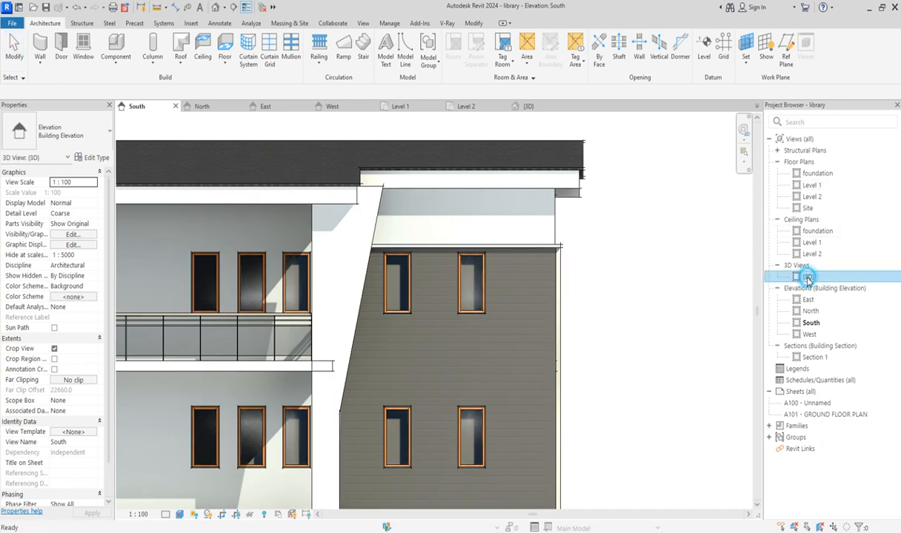
{"action": "scroll", "coordinate": [415, 266], "scroll_direction": "up", "scroll_amount": 2}
{"action": "left_click", "coordinate": [433, 277]}
{"action": "middle_click_drag", "start_coordinate": [433, 277], "coordinate": [654, 408], "text": "shift"}
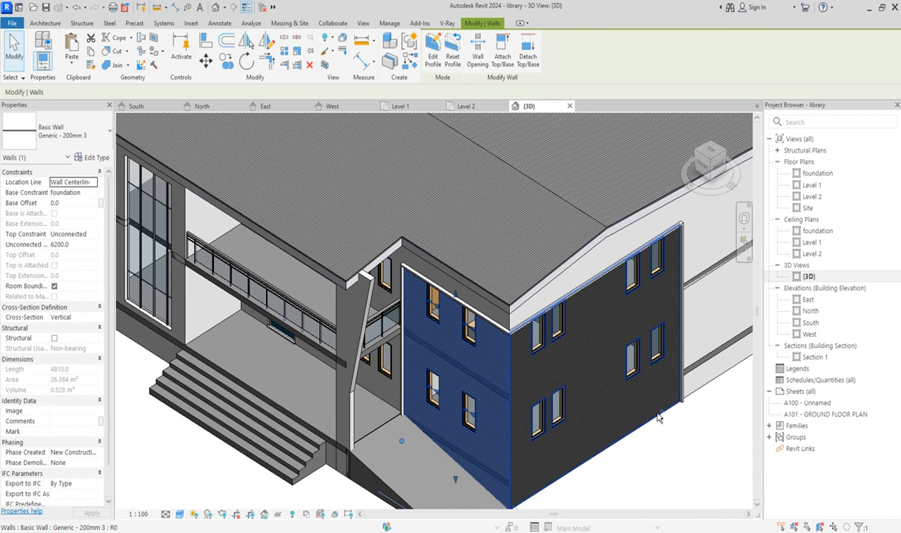
{"action": "left_click", "coordinate": [661, 426], "text": "ctrl"}
{"action": "scroll", "coordinate": [687, 223], "scroll_direction": "up", "scroll_amount": 3}
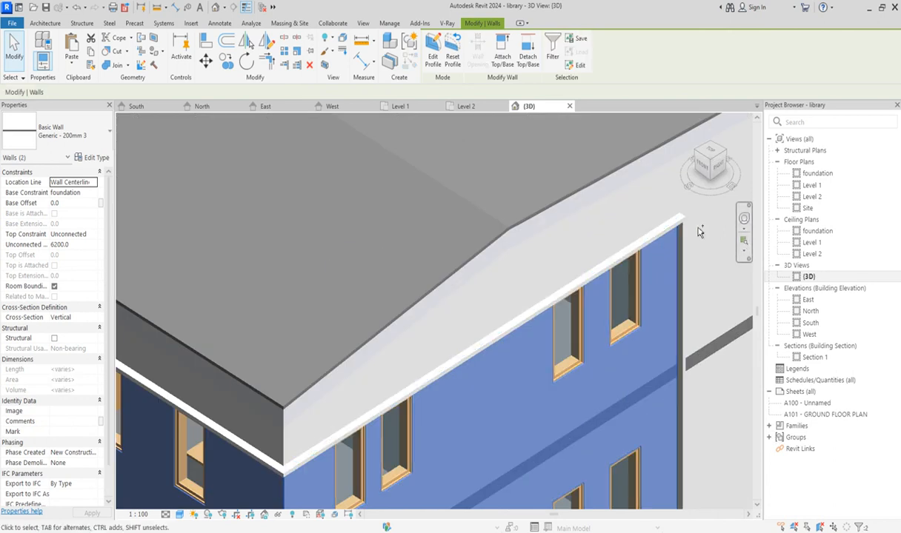
{"action": "left_click", "coordinate": [689, 220], "text": "ctrl"}
{"action": "scroll", "coordinate": [689, 219], "scroll_direction": "down", "scroll_amount": 6}
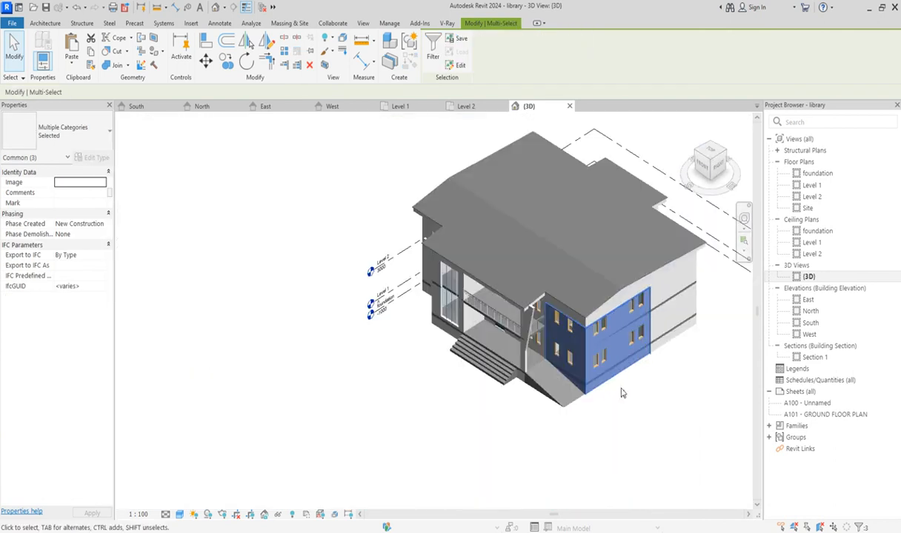
Mirror a copy of the selection in Level 1 across a vertical axis through the rear wall's midpoint, deleting the sweep elements that cannot be created
{"action": "double_click", "coordinate": [810, 187]}
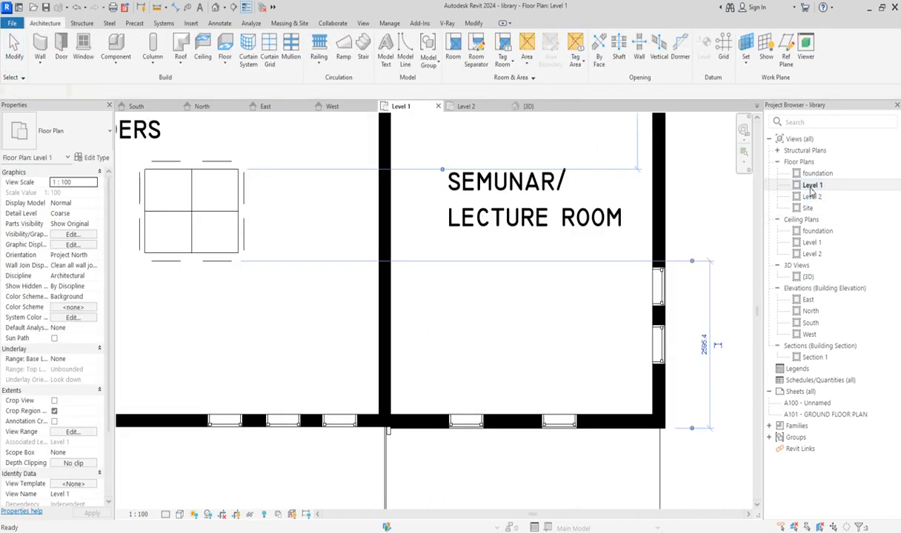
{"action": "scroll", "coordinate": [511, 431], "scroll_direction": "down", "scroll_amount": 5}
{"action": "scroll", "coordinate": [511, 431], "scroll_direction": "down", "scroll_amount": 4}
{"action": "scroll", "coordinate": [537, 456], "scroll_direction": "up", "scroll_amount": 2}
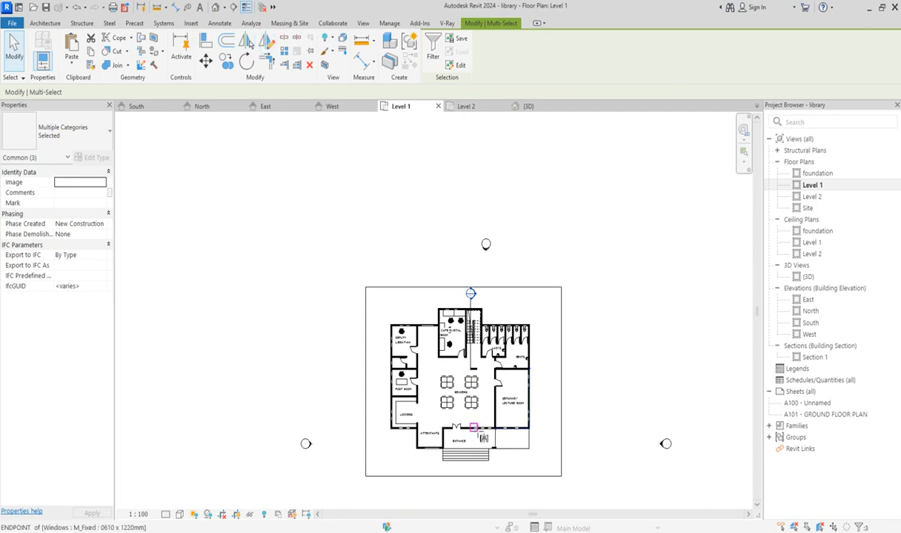
{"action": "left_click", "coordinate": [265, 41]}
{"action": "scroll", "coordinate": [468, 442], "scroll_direction": "up", "scroll_amount": 2}
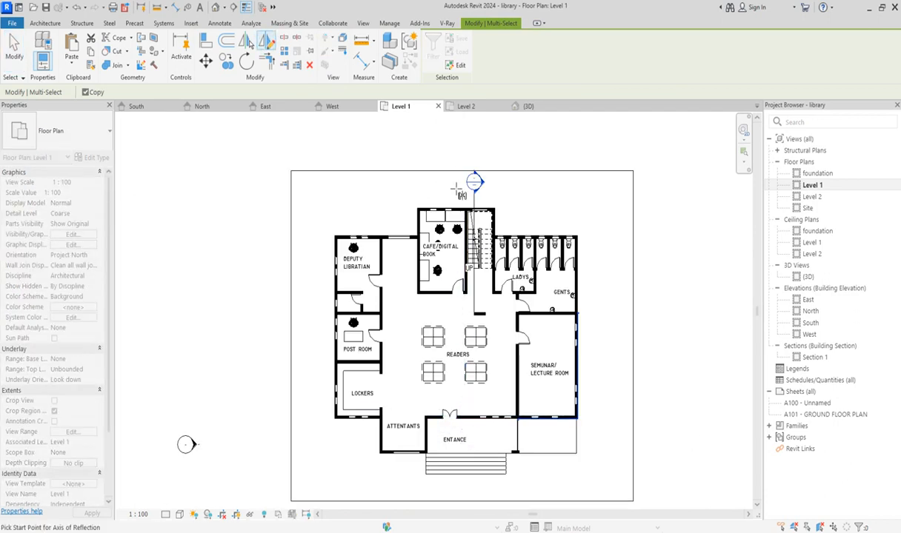
{"action": "scroll", "coordinate": [457, 213], "scroll_direction": "up", "scroll_amount": 1}
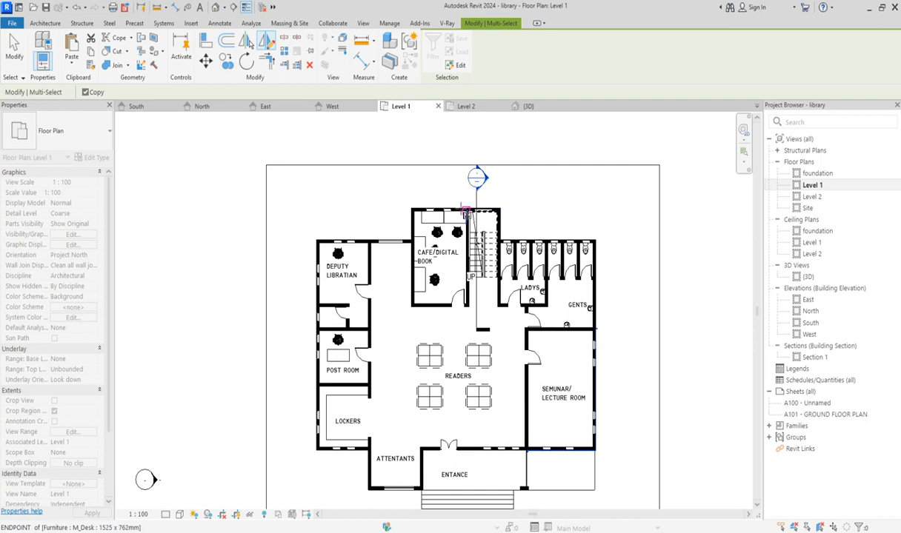
{"action": "scroll", "coordinate": [457, 212], "scroll_direction": "up", "scroll_amount": 2}
{"action": "left_click", "coordinate": [455, 210]}
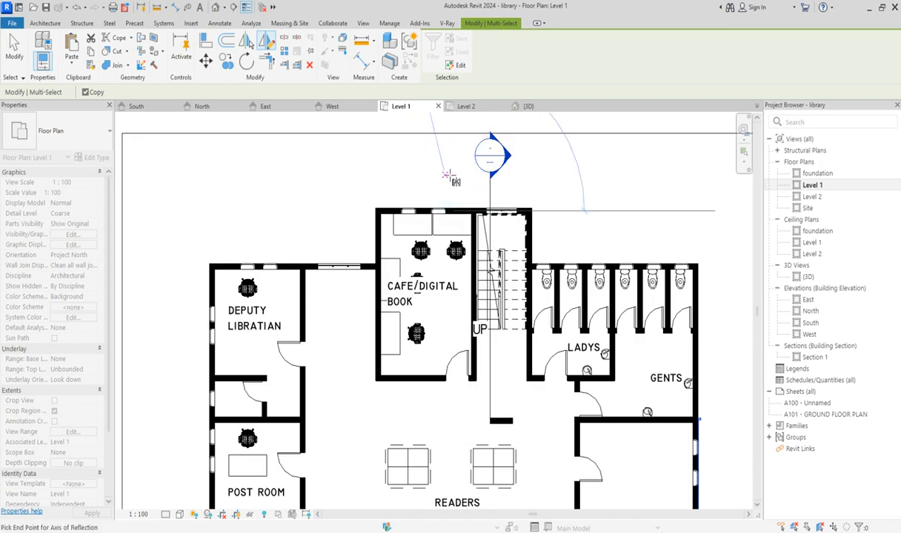
{"action": "left_click", "coordinate": [453, 177]}
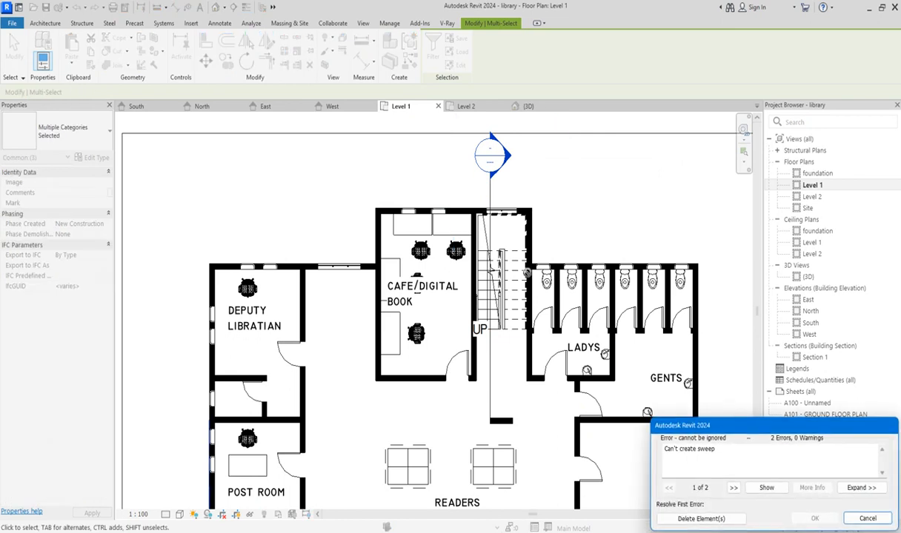
{"action": "left_click", "coordinate": [700, 519]}
Inspect the mirrored walls beside the post room and the original trim near the seminar room in the Level 1 plan
{"action": "scroll", "coordinate": [197, 407], "scroll_direction": "up", "scroll_amount": 7}
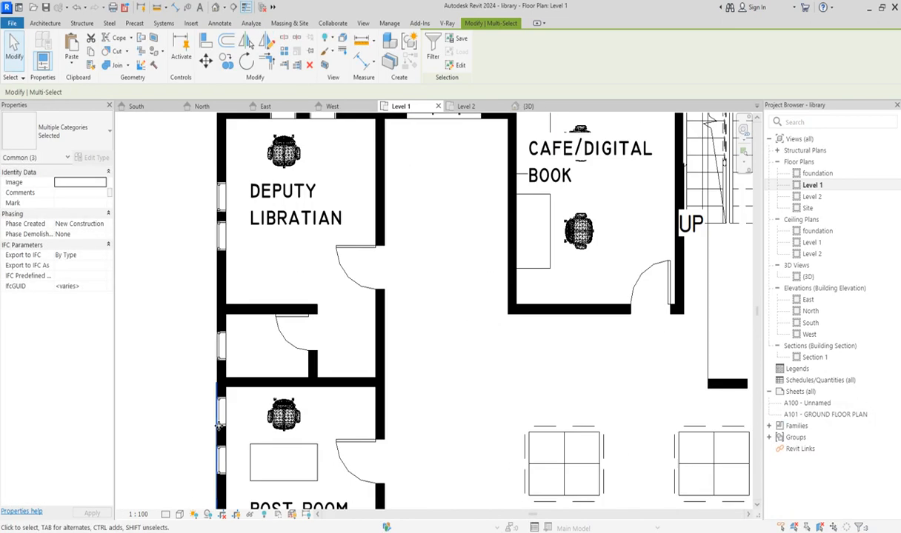
{"action": "scroll", "coordinate": [226, 387], "scroll_direction": "up", "scroll_amount": 5}
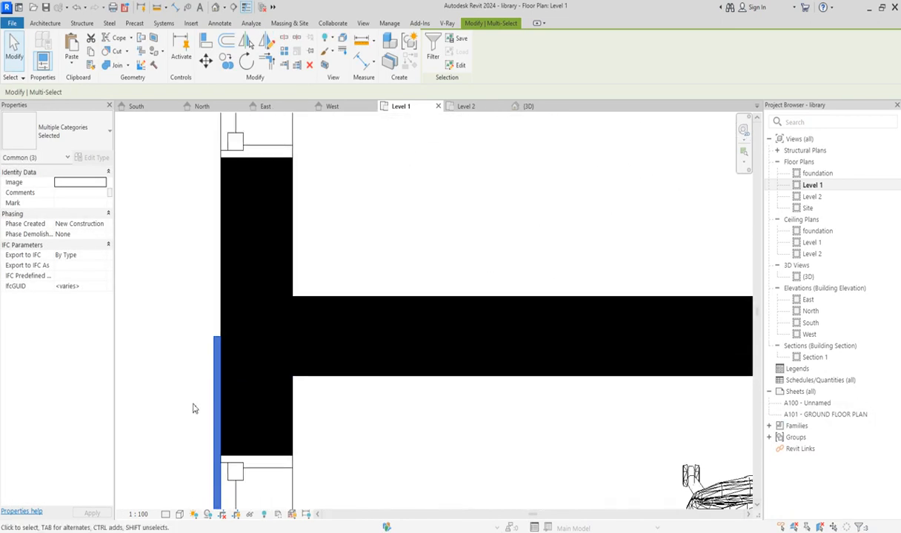
{"action": "scroll", "coordinate": [221, 356], "scroll_direction": "up", "scroll_amount": 3}
{"action": "scroll", "coordinate": [237, 338], "scroll_direction": "down", "scroll_amount": 8}
{"action": "scroll", "coordinate": [237, 340], "scroll_direction": "down", "scroll_amount": 10}
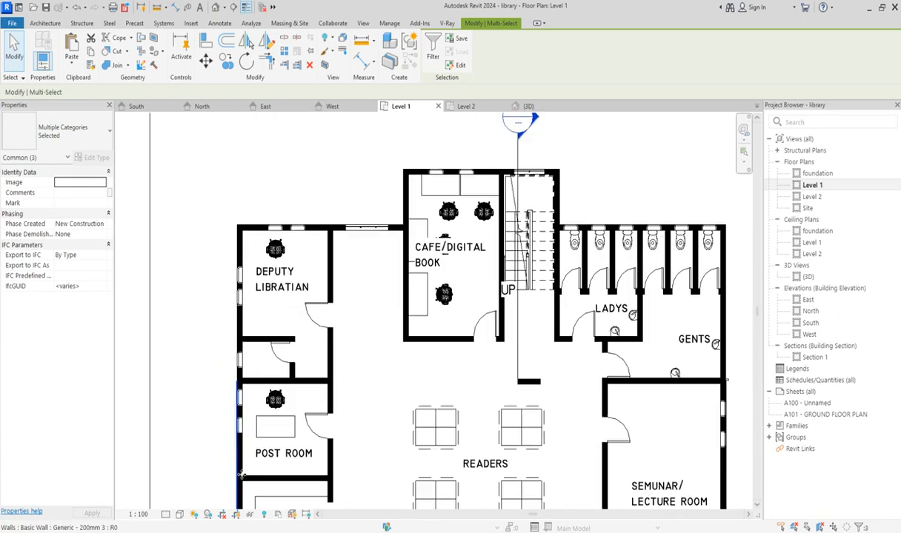
{"action": "scroll", "coordinate": [354, 449], "scroll_direction": "up", "scroll_amount": 4}
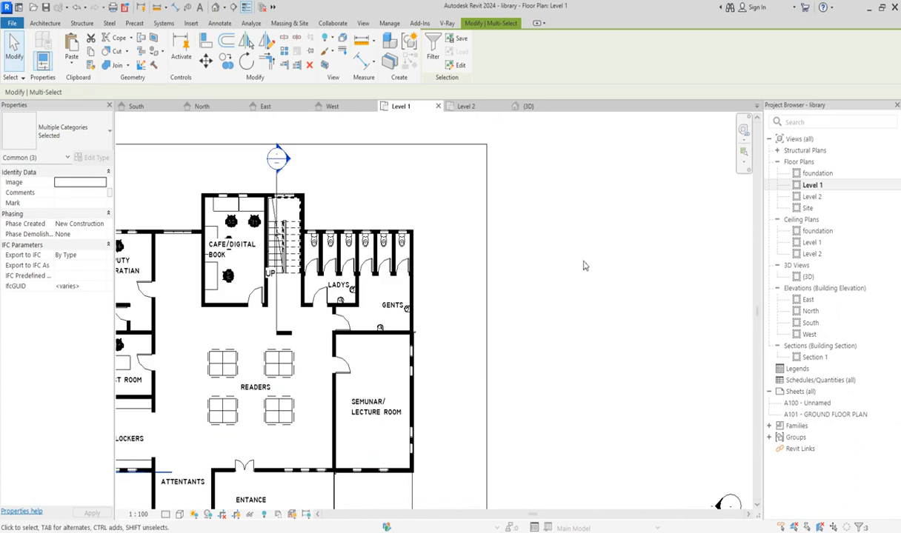
{"action": "scroll", "coordinate": [415, 337], "scroll_direction": "up", "scroll_amount": 2}
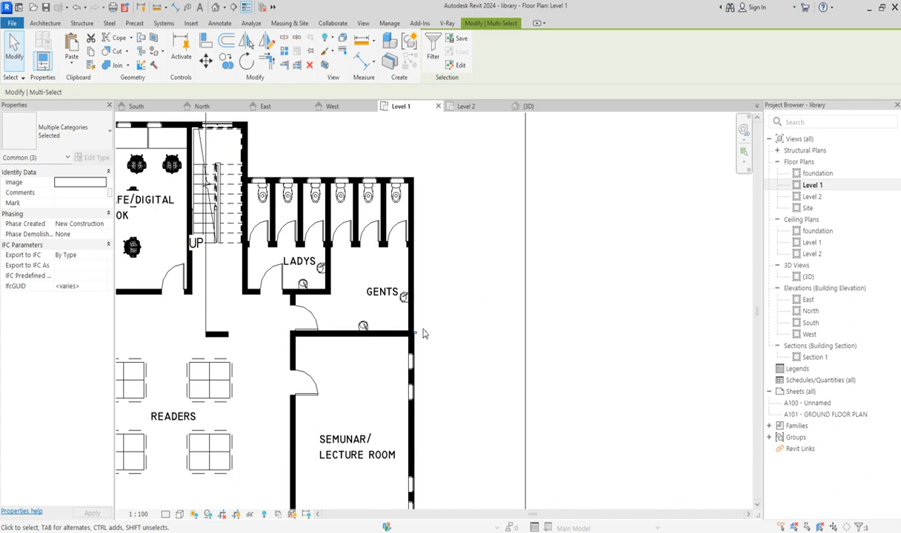
Select the seminar room wing's casework trim and inspect the mirrored walls from the front-left corner in the 3D view
{"action": "left_click", "coordinate": [417, 337]}
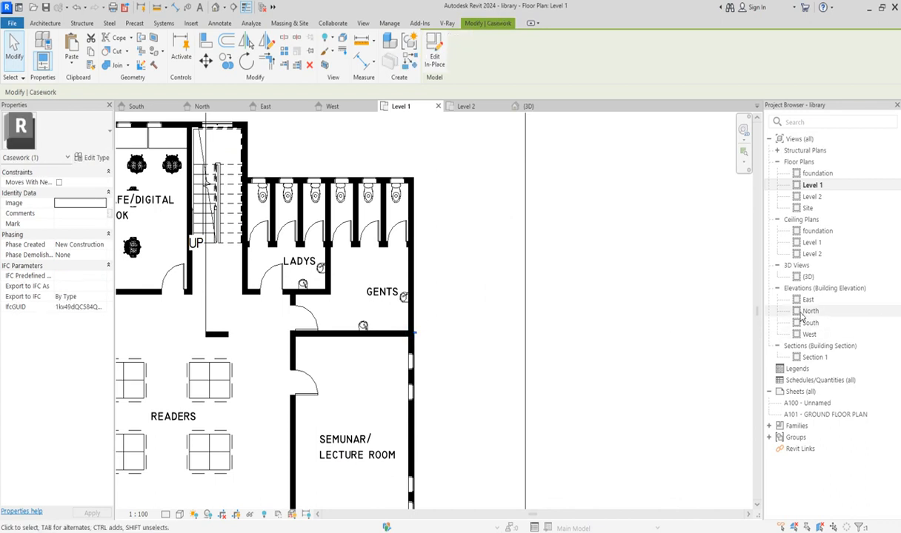
{"action": "key", "text": "z"}
{"action": "key", "text": "f"}
{"action": "double_click", "coordinate": [808, 277]}
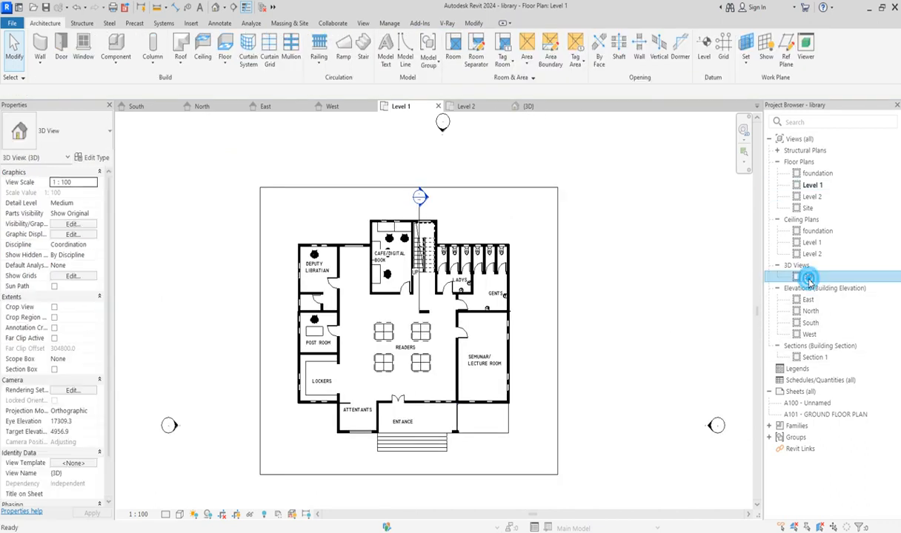
{"action": "scroll", "coordinate": [477, 300], "scroll_direction": "up", "scroll_amount": 2}
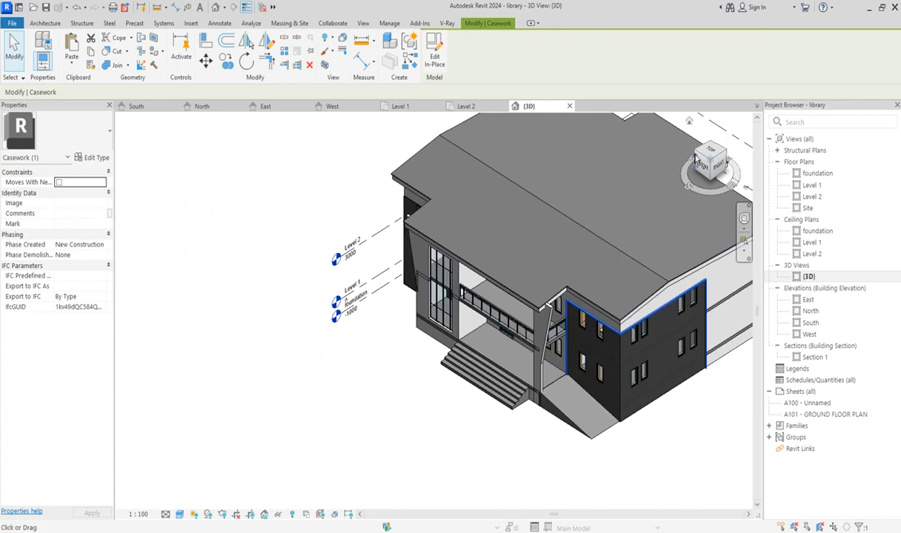
{"action": "left_click", "coordinate": [695, 155]}
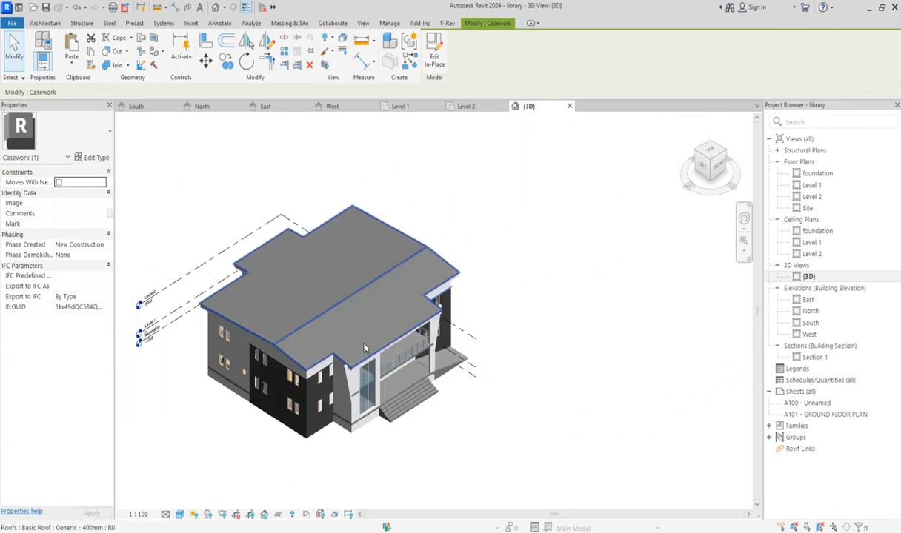
{"action": "scroll", "coordinate": [296, 371], "scroll_direction": "up", "scroll_amount": 4}
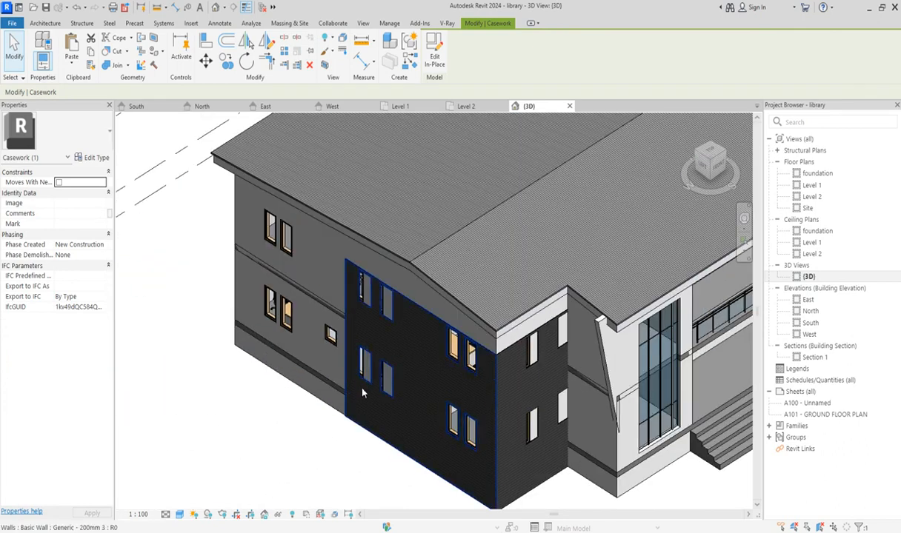
{"action": "scroll", "coordinate": [415, 378], "scroll_direction": "down", "scroll_amount": 2}
{"action": "scroll", "coordinate": [476, 394], "scroll_direction": "up", "scroll_amount": 2}
{"action": "scroll", "coordinate": [465, 400], "scroll_direction": "down", "scroll_amount": 4}
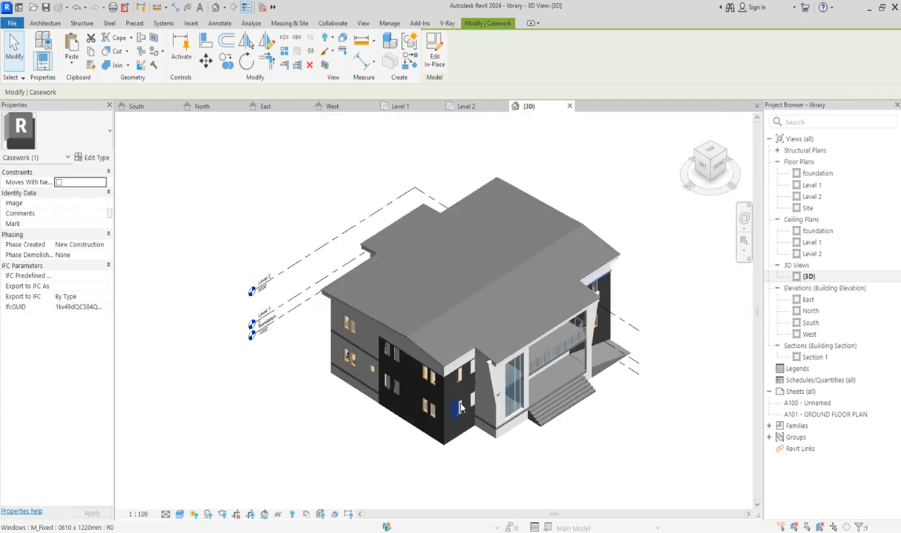
Edit the casework trim in place in Level 1 and mirror a copy of its sweep across the vertical axis through the rear wall's midpoint
{"action": "double_click", "coordinate": [807, 186]}
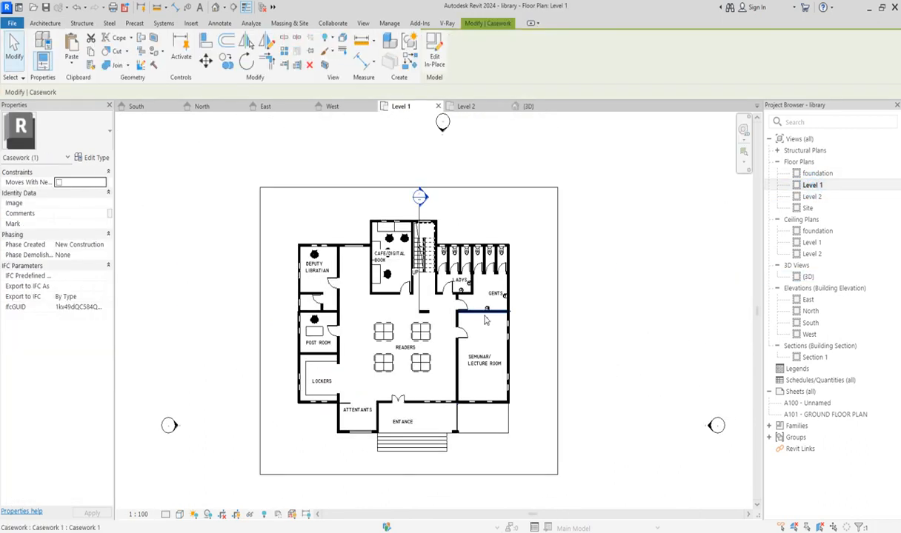
{"action": "scroll", "coordinate": [530, 317], "scroll_direction": "up", "scroll_amount": 4}
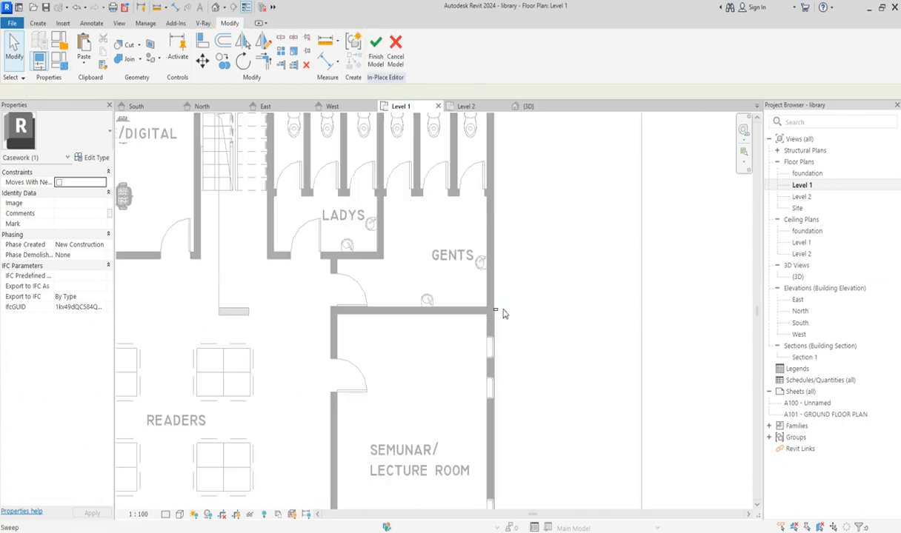
{"action": "left_click", "coordinate": [497, 312]}
{"action": "scroll", "coordinate": [551, 303], "scroll_direction": "down", "scroll_amount": 3}
{"action": "scroll", "coordinate": [551, 303], "scroll_direction": "down", "scroll_amount": 3}
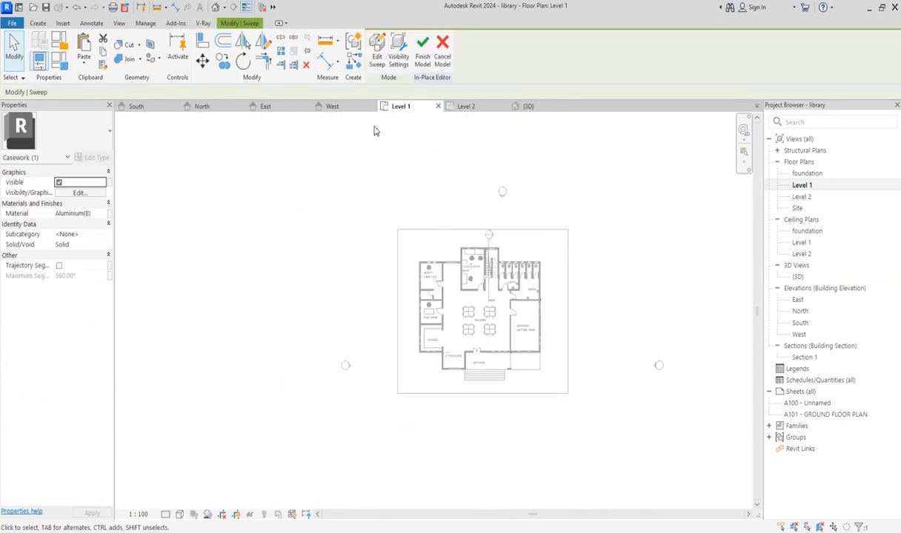
{"action": "left_click", "coordinate": [262, 46]}
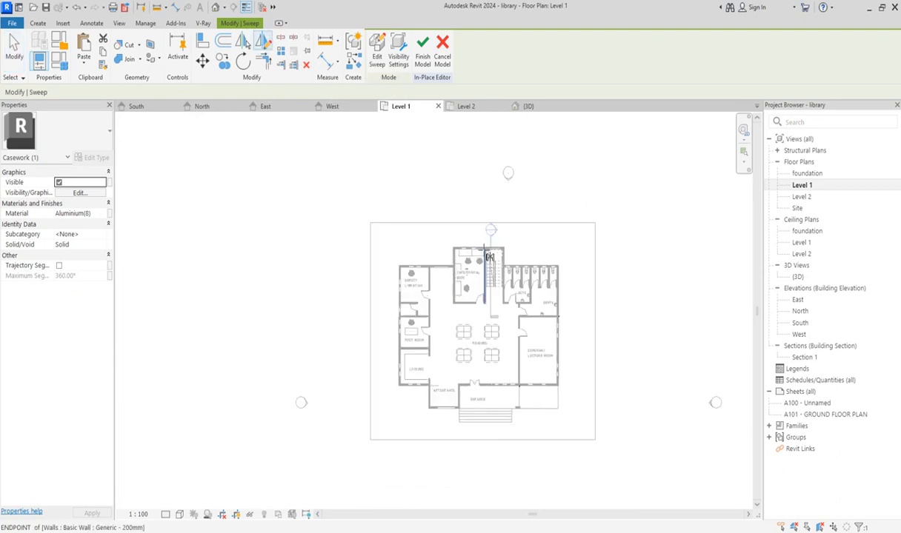
{"action": "scroll", "coordinate": [481, 250], "scroll_direction": "up", "scroll_amount": 5}
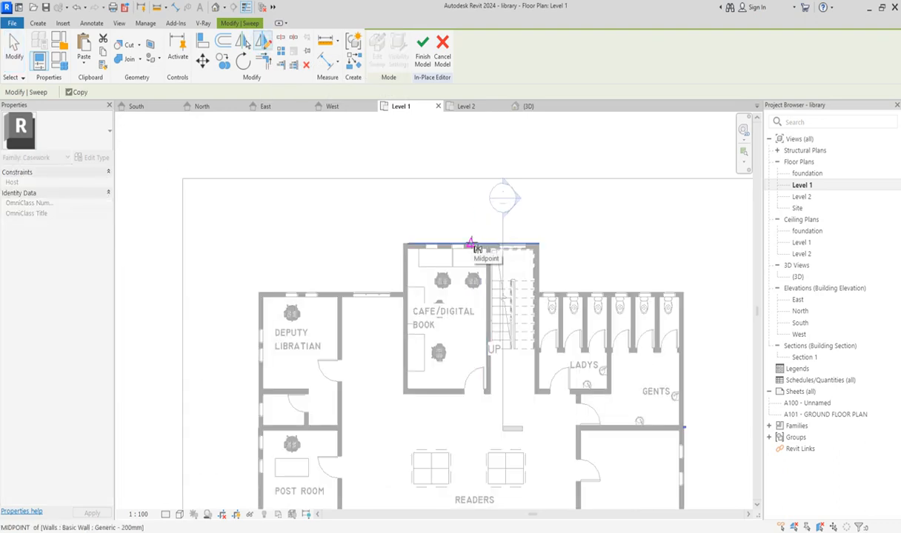
{"action": "left_click", "coordinate": [468, 217]}
{"action": "scroll", "coordinate": [468, 220], "scroll_direction": "down", "scroll_amount": 3}
{"action": "scroll", "coordinate": [388, 307], "scroll_direction": "up", "scroll_amount": 5}
{"action": "left_click", "coordinate": [355, 328]}
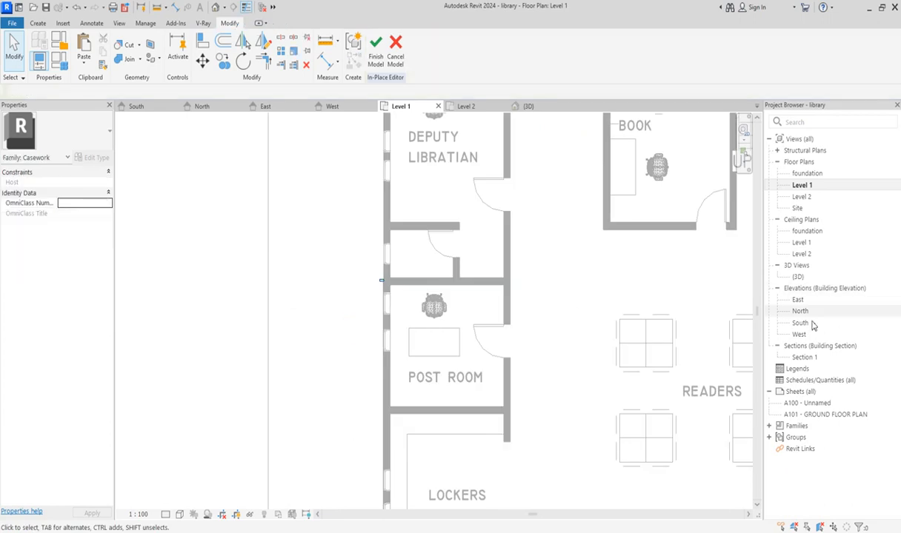
Check the mirrored trim in the 3D view and finish the in-place model
{"action": "double_click", "coordinate": [797, 276]}
{"action": "scroll", "coordinate": [456, 421], "scroll_direction": "up", "scroll_amount": 6}
{"action": "scroll", "coordinate": [436, 313], "scroll_direction": "down", "scroll_amount": 3}
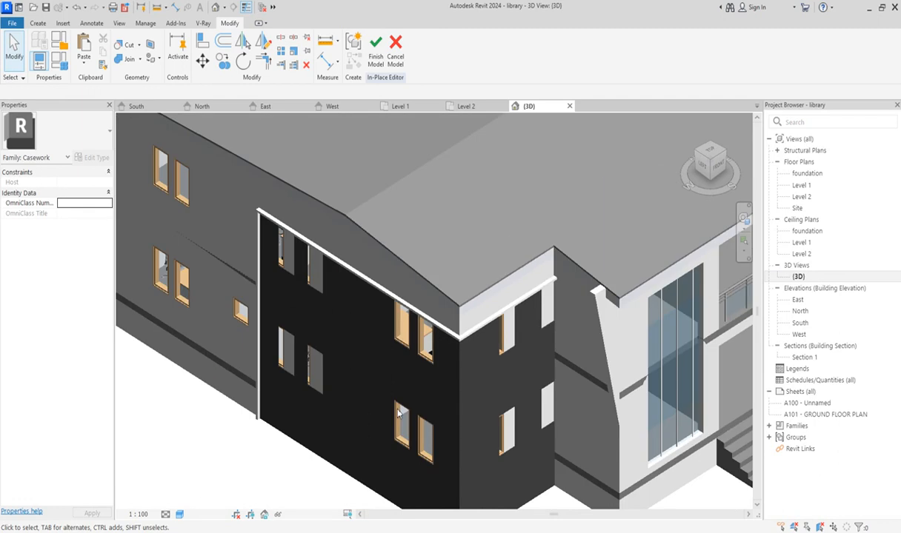
Open the profile of the mirrored thin side wall for editing in the West elevation
{"action": "left_click", "coordinate": [287, 376]}
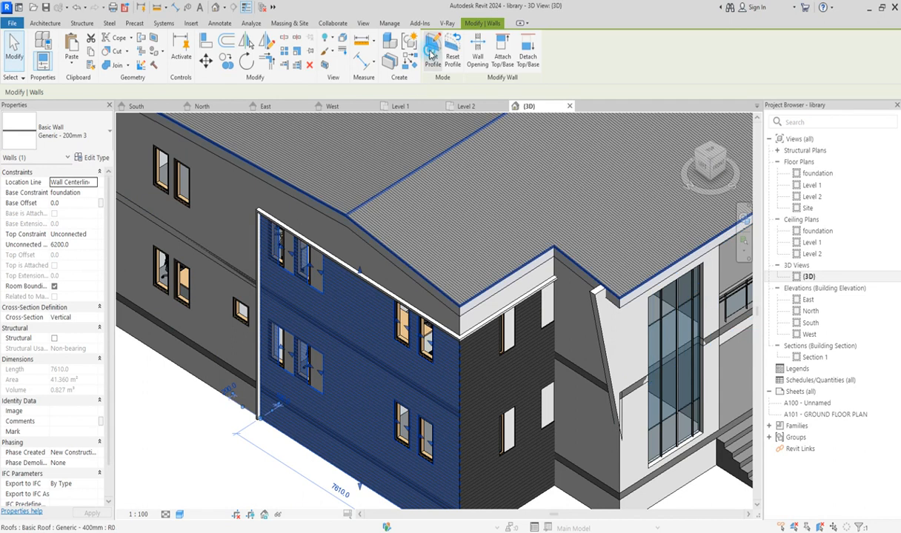
{"action": "left_click", "coordinate": [433, 56]}
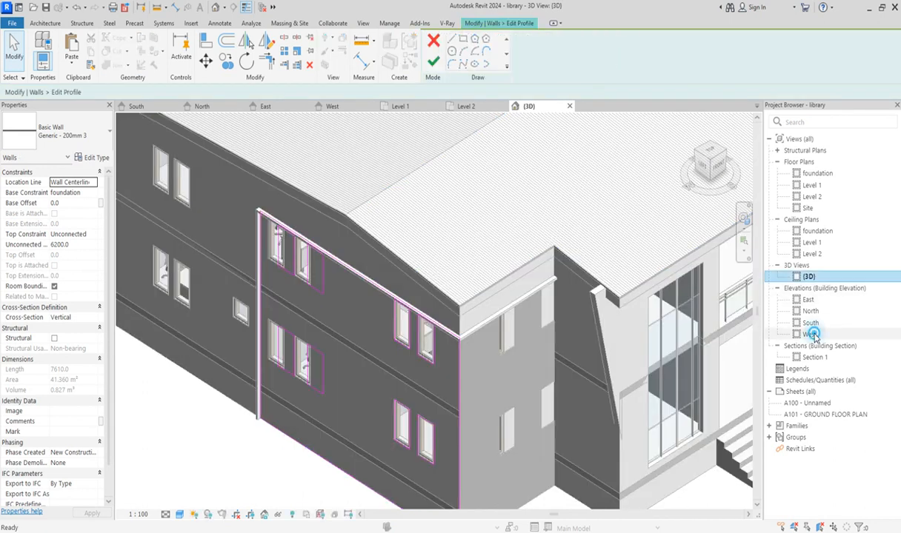
{"action": "double_click", "coordinate": [811, 334]}
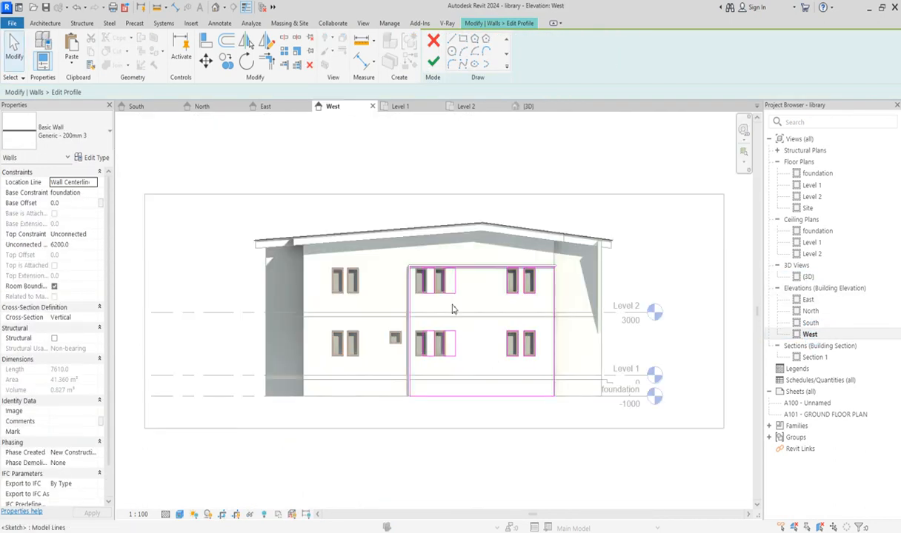
Move both upper-floor opening outlines at the wall profile's left end so the first outline fits the first window
{"action": "scroll", "coordinate": [428, 312], "scroll_direction": "up", "scroll_amount": 8}
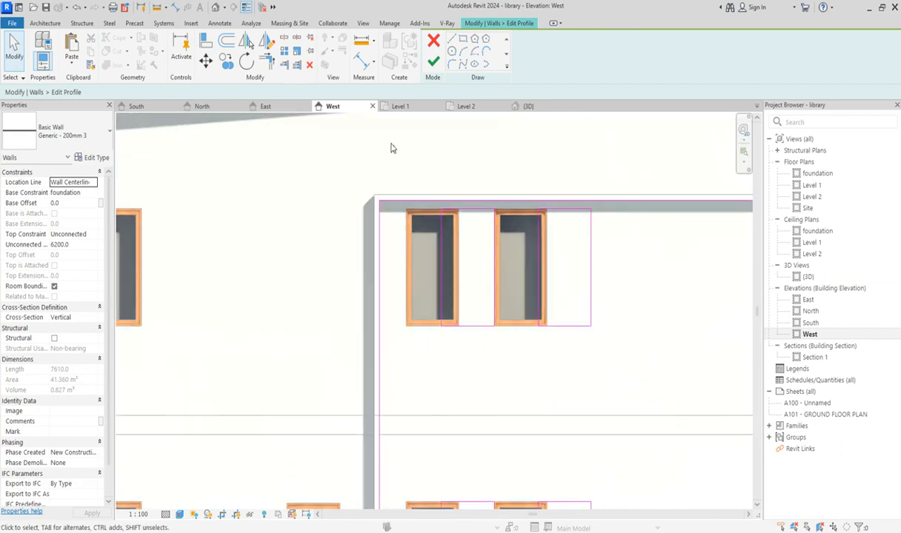
{"action": "left_click_drag", "start_coordinate": [536, 303], "coordinate": [636, 363]}
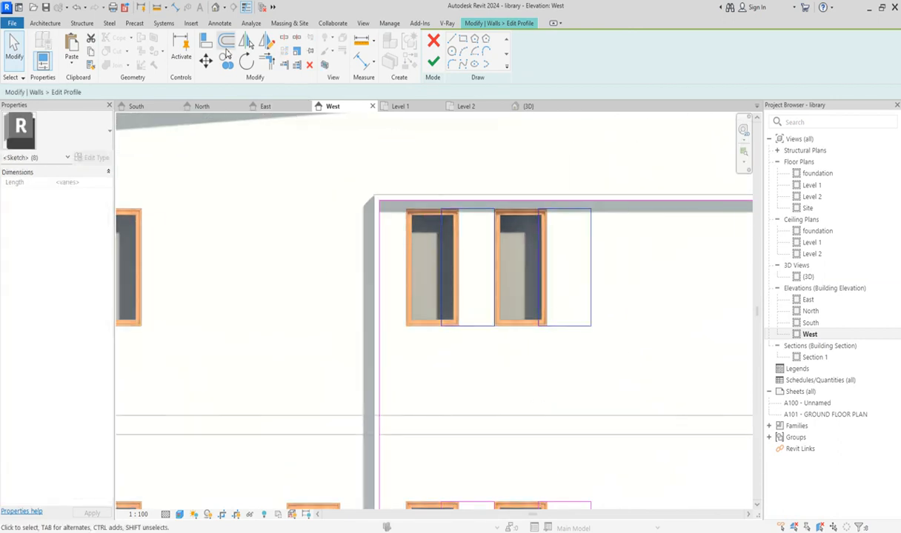
{"action": "key", "text": "m"}
{"action": "key", "text": "v"}
{"action": "scroll", "coordinate": [463, 212], "scroll_direction": "up", "scroll_amount": 3}
{"action": "left_click", "coordinate": [421, 214]}
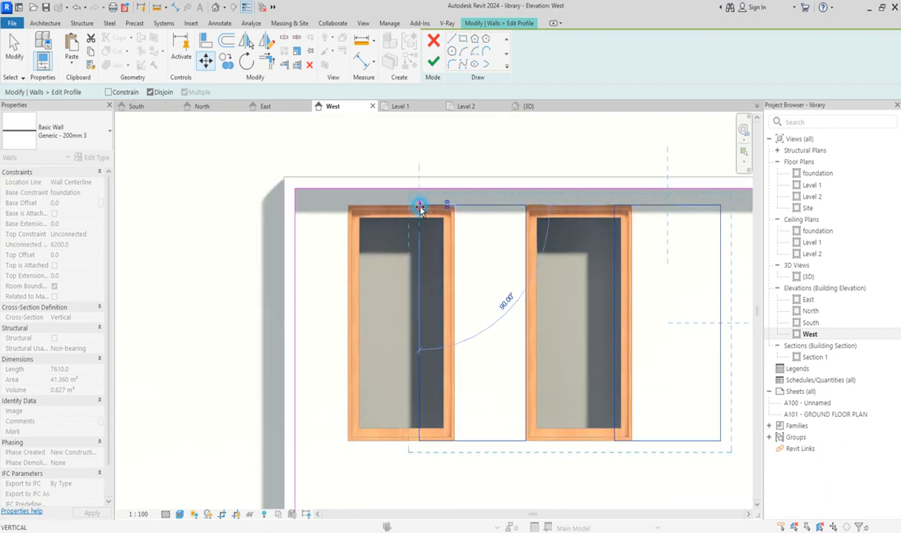
{"action": "left_click", "coordinate": [349, 206]}
Move the second upper-floor opening outline onto the corner of the second window in the left pair
{"action": "scroll", "coordinate": [518, 237], "scroll_direction": "down", "scroll_amount": 2}
{"action": "mouse_move", "coordinate": [496, 150]}
{"action": "left_mouse_down"}
{"action": "mouse_move", "coordinate": [547, 278]}
{"action": "mouse_move", "coordinate": [640, 399]}
{"action": "left_mouse_up"}
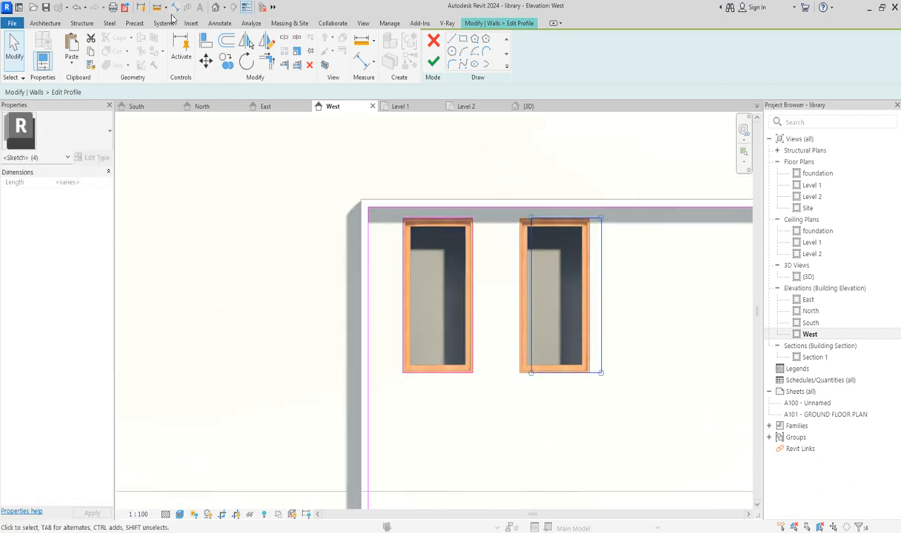
{"action": "left_click", "coordinate": [208, 63]}
{"action": "scroll", "coordinate": [518, 211], "scroll_direction": "up", "scroll_amount": 1}
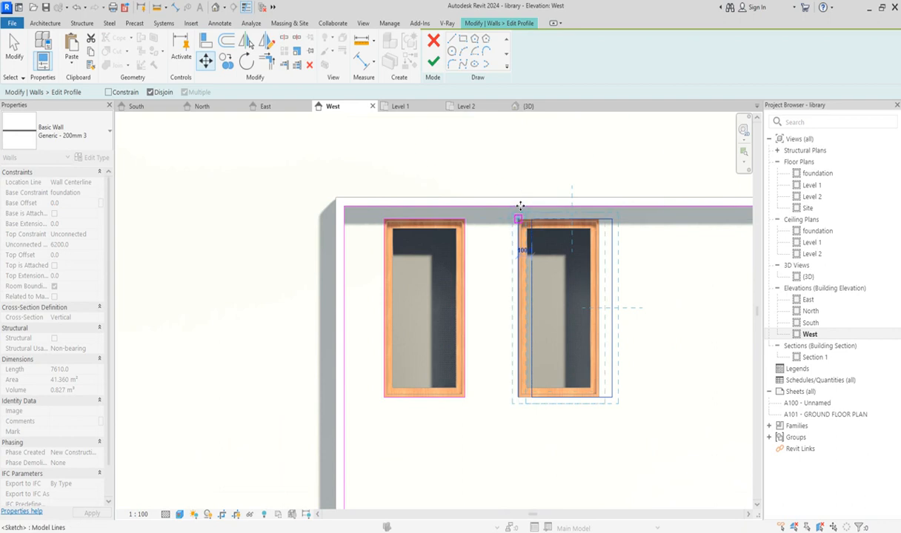
{"action": "left_click", "coordinate": [520, 207]}
Delete the misaligned opening outline at the second ground-floor window of the left pair
{"action": "scroll", "coordinate": [520, 207], "scroll_direction": "down", "scroll_amount": 6}
{"action": "scroll", "coordinate": [506, 312], "scroll_direction": "up", "scroll_amount": 4}
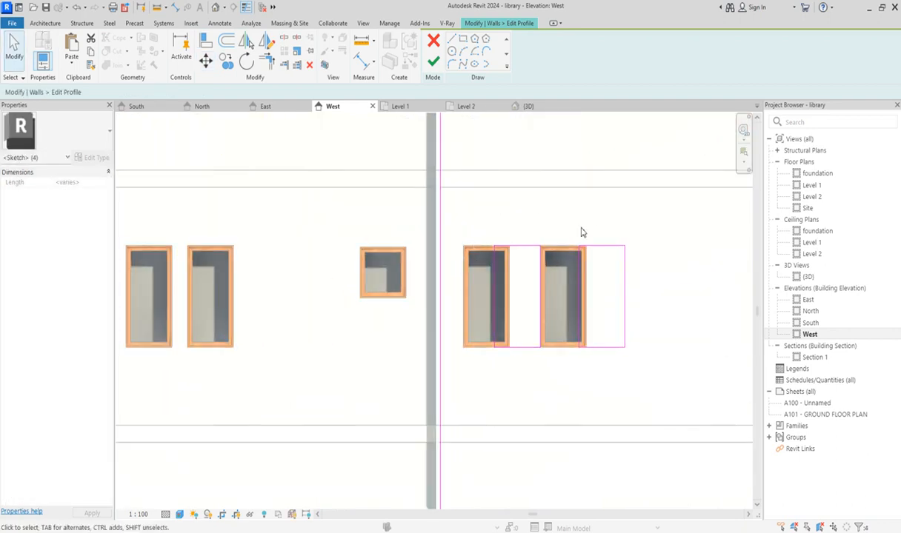
{"action": "left_click_drag", "start_coordinate": [561, 206], "coordinate": [663, 377]}
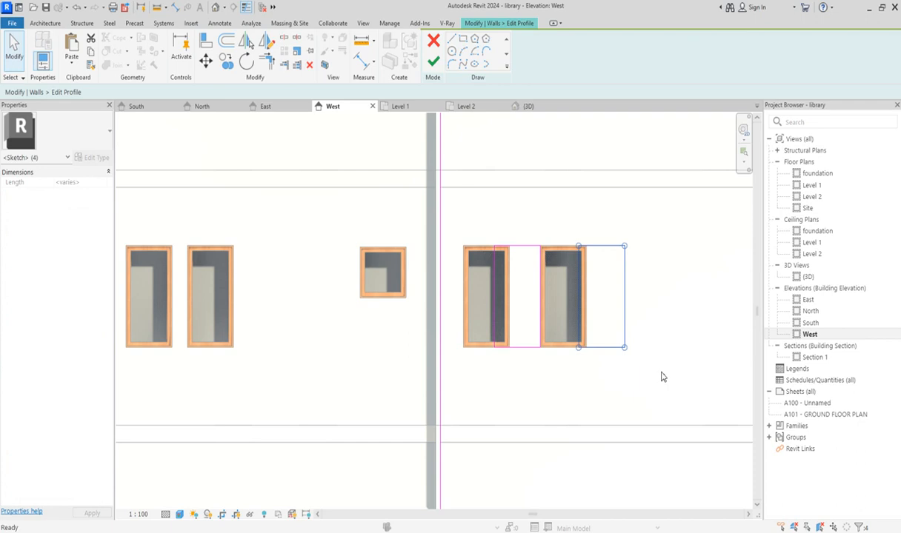
{"action": "key", "text": "Delete"}
Examine how the profile's opening outlines fit the right-hand window pairs on both floors
{"action": "scroll", "coordinate": [508, 354], "scroll_direction": "down", "scroll_amount": 3}
{"action": "scroll", "coordinate": [646, 248], "scroll_direction": "down", "scroll_amount": 2}
{"action": "scroll", "coordinate": [685, 228], "scroll_direction": "up", "scroll_amount": 4}
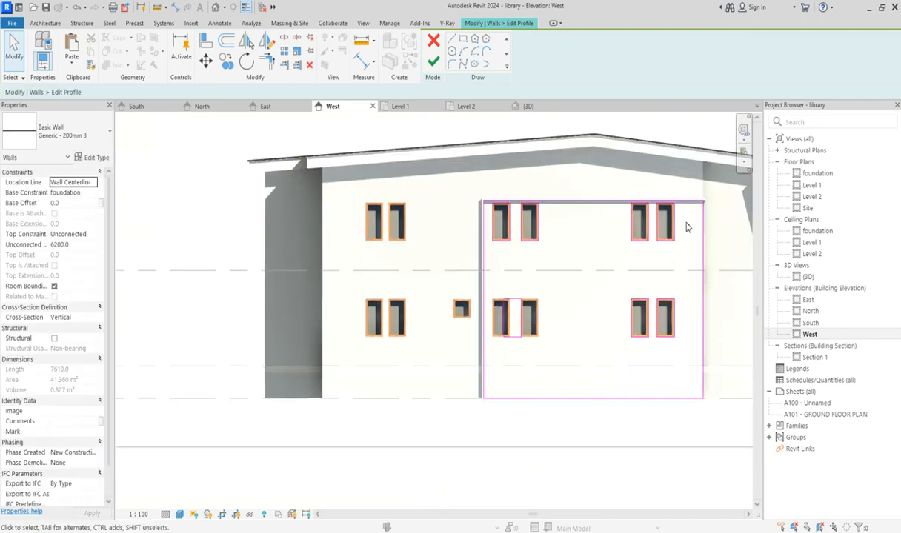
{"action": "scroll", "coordinate": [615, 415], "scroll_direction": "down", "scroll_amount": 2}
{"action": "scroll", "coordinate": [551, 438], "scroll_direction": "up", "scroll_amount": 4}
{"action": "scroll", "coordinate": [518, 355], "scroll_direction": "down", "scroll_amount": 4}
{"action": "scroll", "coordinate": [482, 287], "scroll_direction": "up", "scroll_amount": 1}
{"action": "left_click_drag", "start_coordinate": [481, 287], "coordinate": [603, 403]}
{"action": "scroll", "coordinate": [583, 341], "scroll_direction": "up", "scroll_amount": 5}
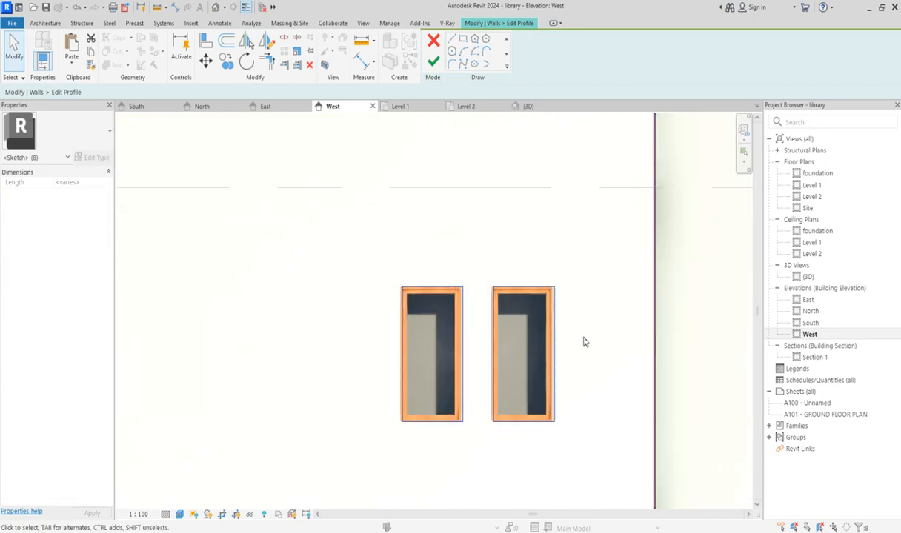
{"action": "scroll", "coordinate": [416, 308], "scroll_direction": "up", "scroll_amount": 2}
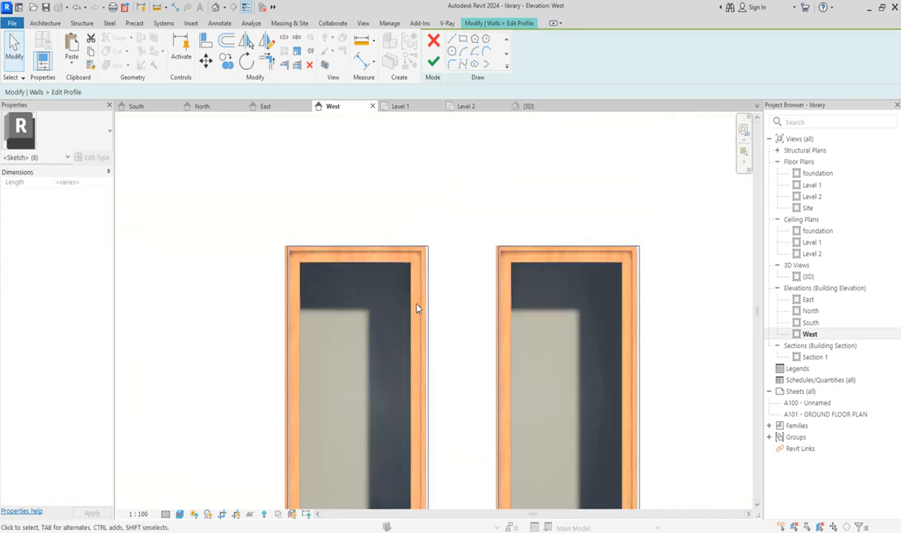
{"action": "scroll", "coordinate": [415, 307], "scroll_direction": "down", "scroll_amount": 6}
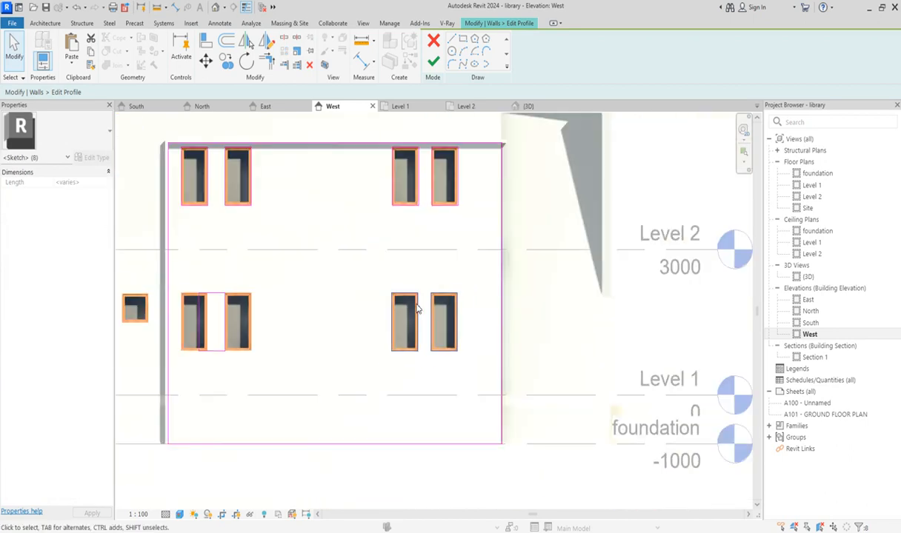
{"action": "scroll", "coordinate": [382, 126], "scroll_direction": "up", "scroll_amount": 2}
{"action": "scroll", "coordinate": [379, 180], "scroll_direction": "down", "scroll_amount": 2}
{"action": "mouse_move", "coordinate": [374, 140]}
{"action": "left_mouse_down"}
{"action": "mouse_move", "coordinate": [460, 237]}
{"action": "mouse_move", "coordinate": [458, 230]}
{"action": "left_mouse_up"}
{"action": "scroll", "coordinate": [448, 200], "scroll_direction": "up", "scroll_amount": 2}
{"action": "scroll", "coordinate": [441, 181], "scroll_direction": "up", "scroll_amount": 3}
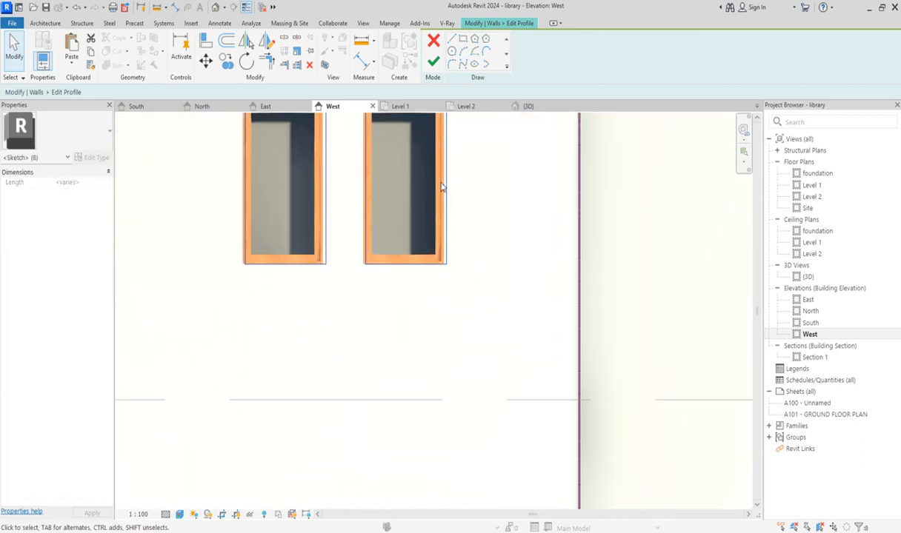
{"action": "scroll", "coordinate": [482, 227], "scroll_direction": "down", "scroll_amount": 6}
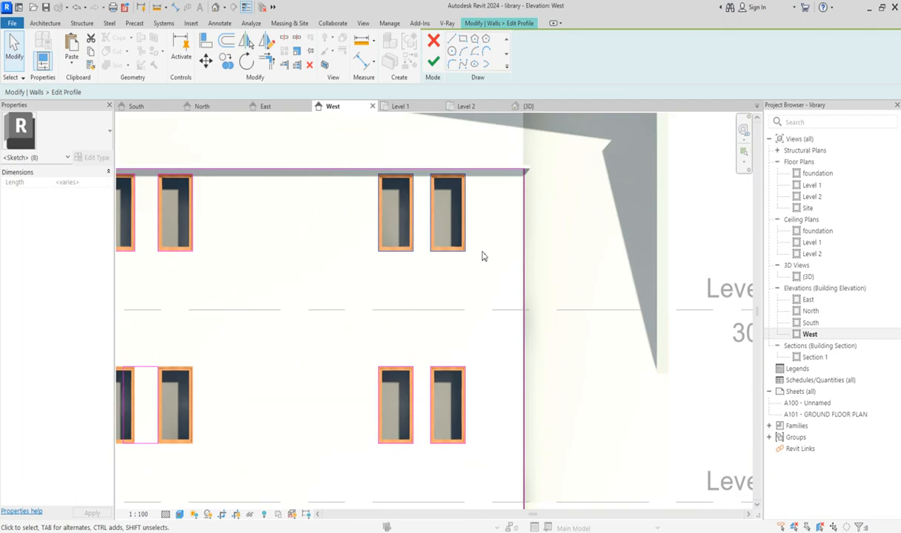
Delete the remaining misaligned opening outline between the left pair of ground-floor windows
{"action": "scroll", "coordinate": [333, 277], "scroll_direction": "up", "scroll_amount": 2}
{"action": "left_click", "coordinate": [332, 260]}
{"action": "left_click_drag", "start_coordinate": [331, 261], "coordinate": [406, 364]}
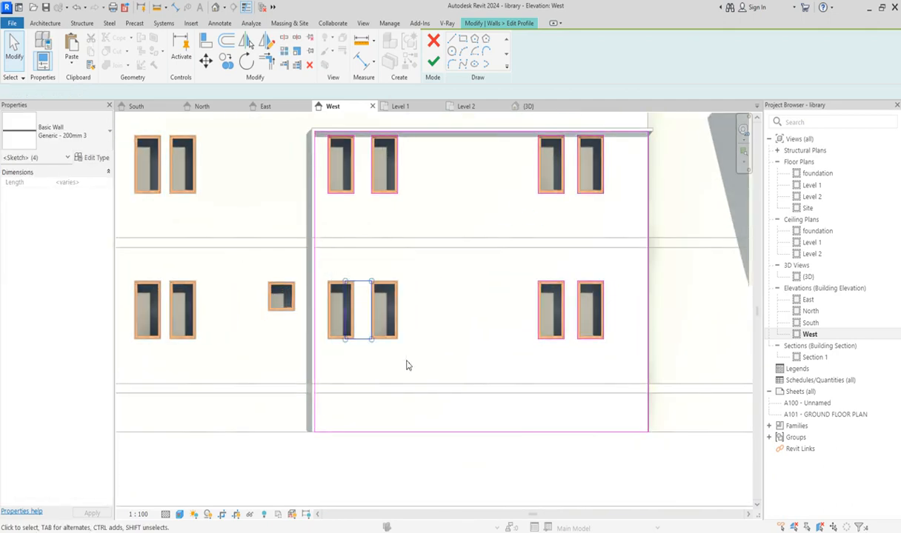
Draw 600 by 1200 mm rectangular openings around the two left ground-floor windows and finish the wall profile
{"action": "left_click", "coordinate": [451, 38]}
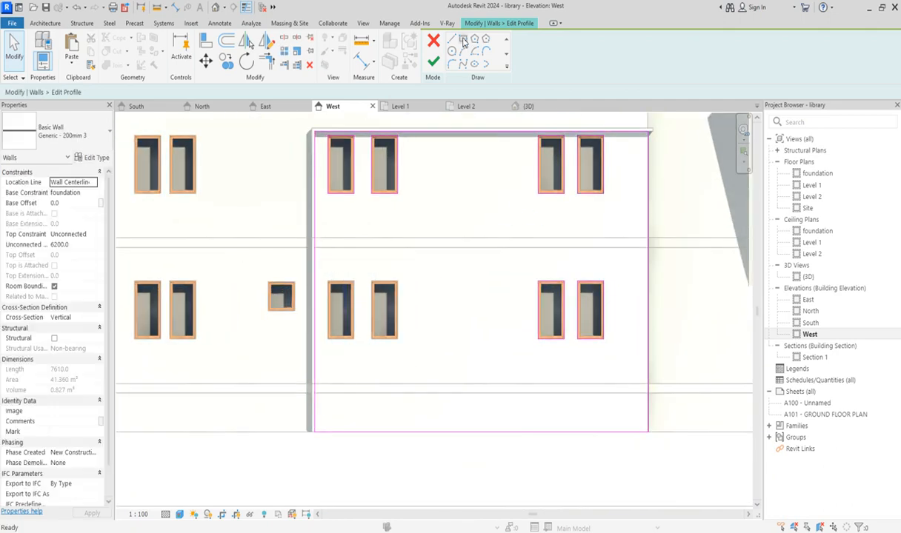
{"action": "scroll", "coordinate": [333, 293], "scroll_direction": "up", "scroll_amount": 5}
{"action": "left_click", "coordinate": [309, 263]}
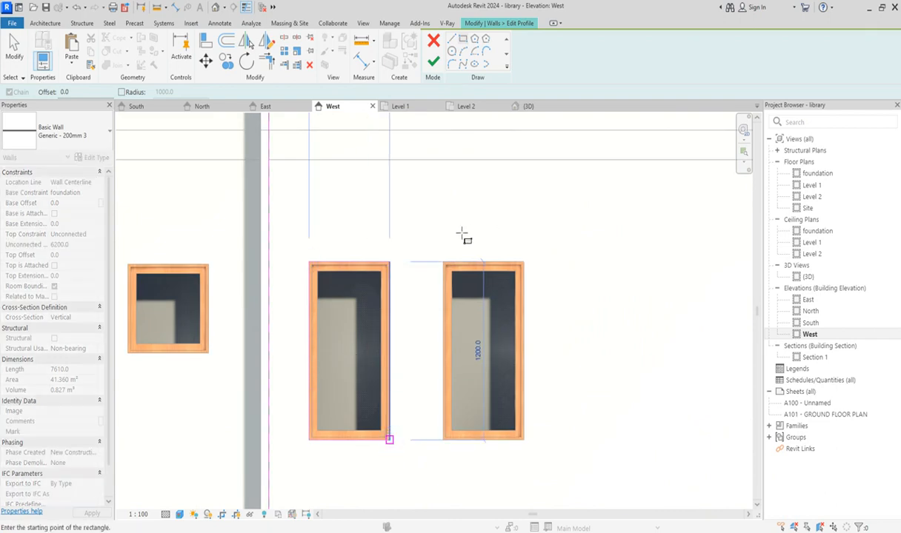
{"action": "left_click", "coordinate": [444, 261]}
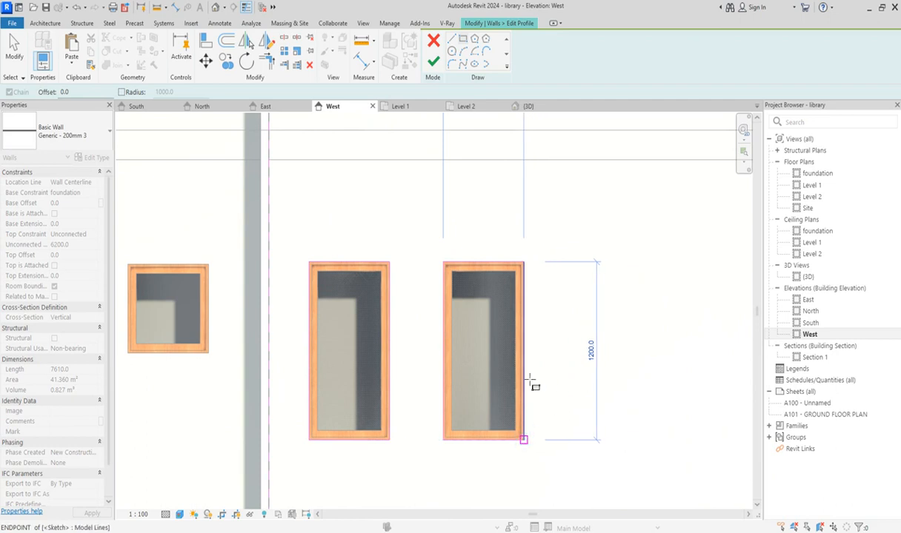
{"action": "scroll", "coordinate": [545, 382], "scroll_direction": "down", "scroll_amount": 5}
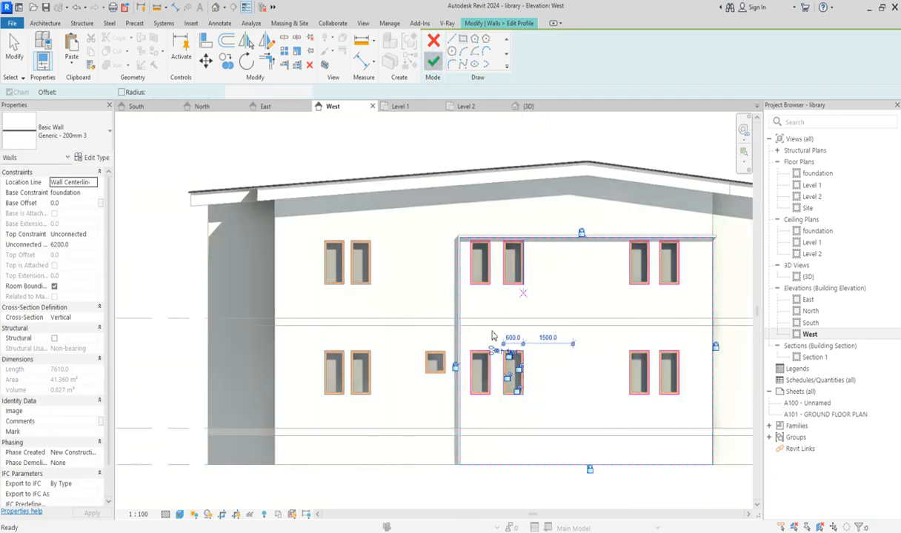
{"action": "left_click", "coordinate": [406, 156]}
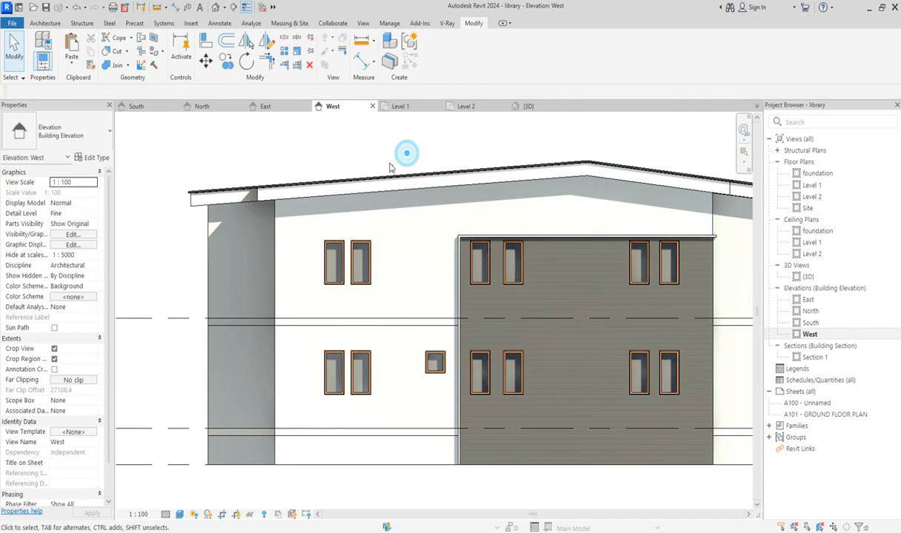
{"action": "scroll", "coordinate": [348, 215], "scroll_direction": "down", "scroll_amount": 3}
Open the South elevation and start editing the profile of the thin outer wall on the left wing
{"action": "double_click", "coordinate": [816, 324]}
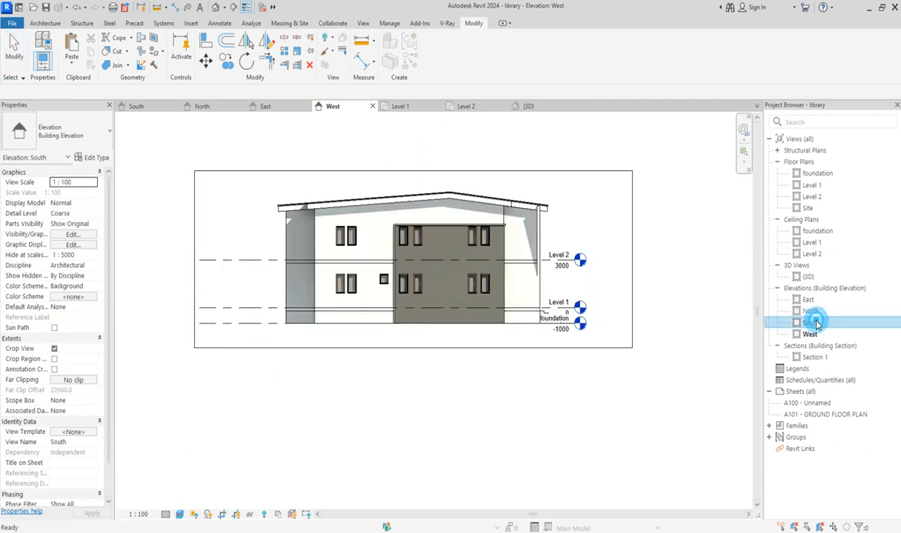
{"action": "scroll", "coordinate": [557, 264], "scroll_direction": "down", "scroll_amount": 6}
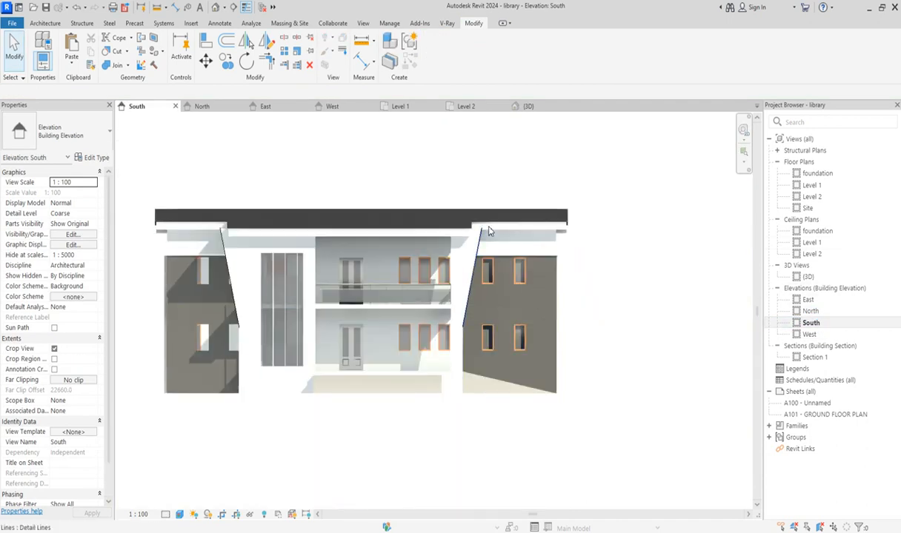
{"action": "scroll", "coordinate": [488, 232], "scroll_direction": "down", "scroll_amount": 3}
{"action": "scroll", "coordinate": [352, 306], "scroll_direction": "up", "scroll_amount": 3}
{"action": "left_click", "coordinate": [350, 302]}
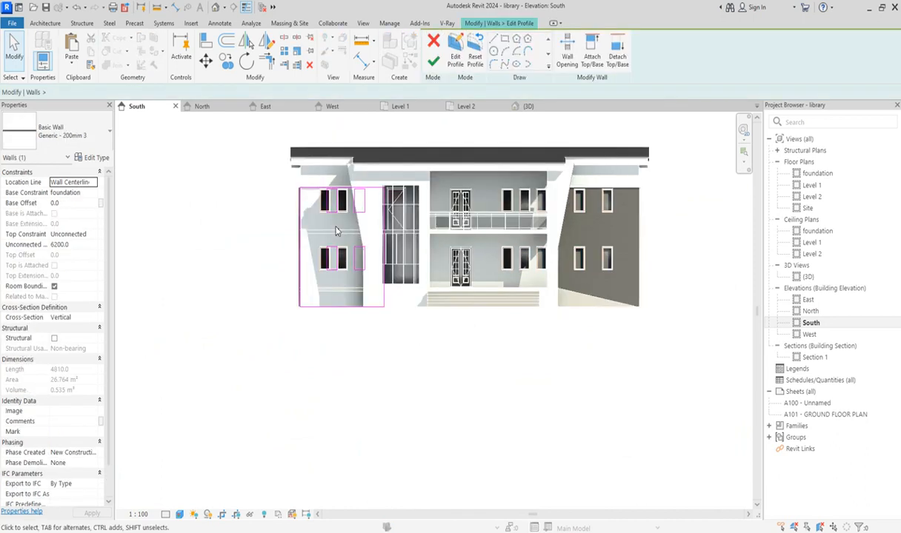
Delete all the misaligned window opening outlines from the left wing's front wall profile
{"action": "scroll", "coordinate": [278, 174], "scroll_direction": "up", "scroll_amount": 4}
{"action": "left_click_drag", "start_coordinate": [297, 147], "coordinate": [406, 383]}
{"action": "key", "text": "Delete"}
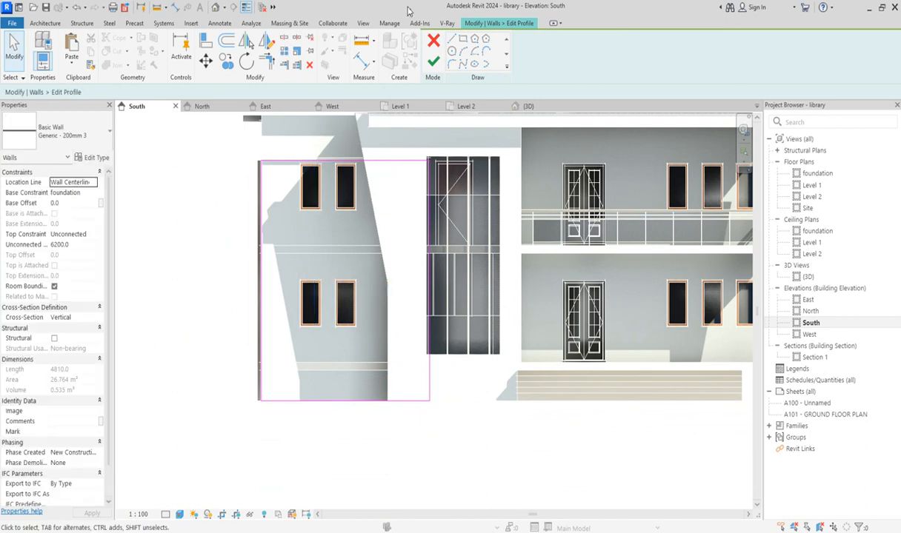
Draw 600 by 1200 mm rectangular openings around the two upper-floor windows in the front wall profile
{"action": "left_click", "coordinate": [463, 40]}
{"action": "scroll", "coordinate": [301, 165], "scroll_direction": "up", "scroll_amount": 5}
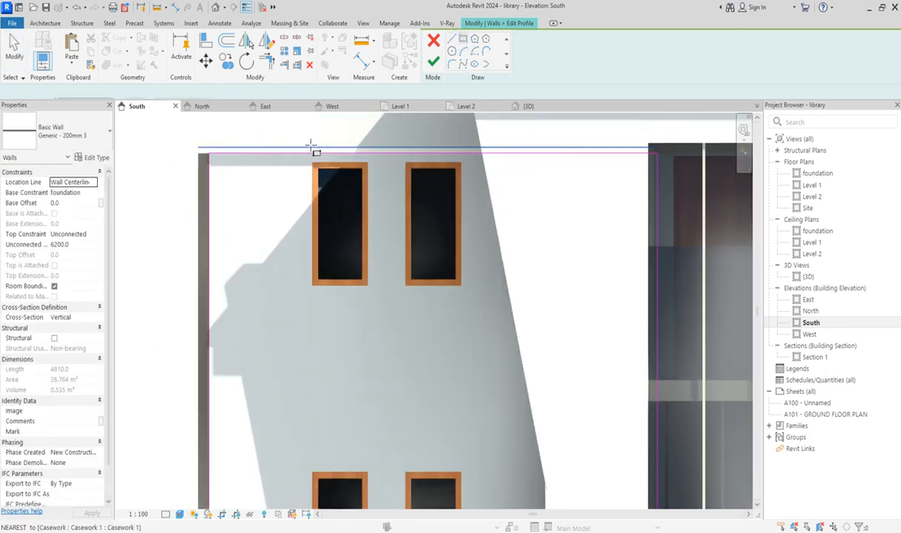
{"action": "left_click", "coordinate": [312, 167]}
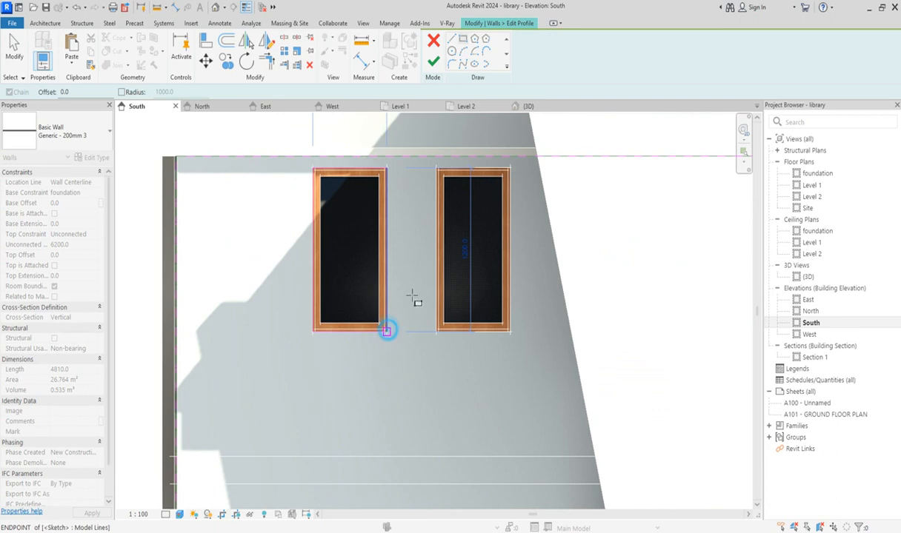
{"action": "left_click", "coordinate": [386, 330]}
{"action": "left_click", "coordinate": [436, 168]}
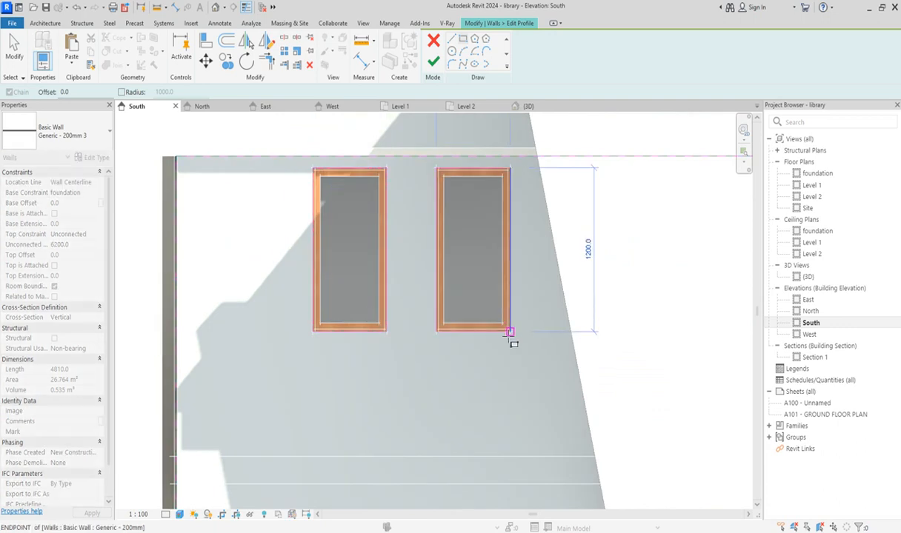
Draw matching rectangular openings around the two ground-floor windows, then finish the front wall profile and clear the selection
{"action": "scroll", "coordinate": [364, 214], "scroll_direction": "down", "scroll_amount": 6}
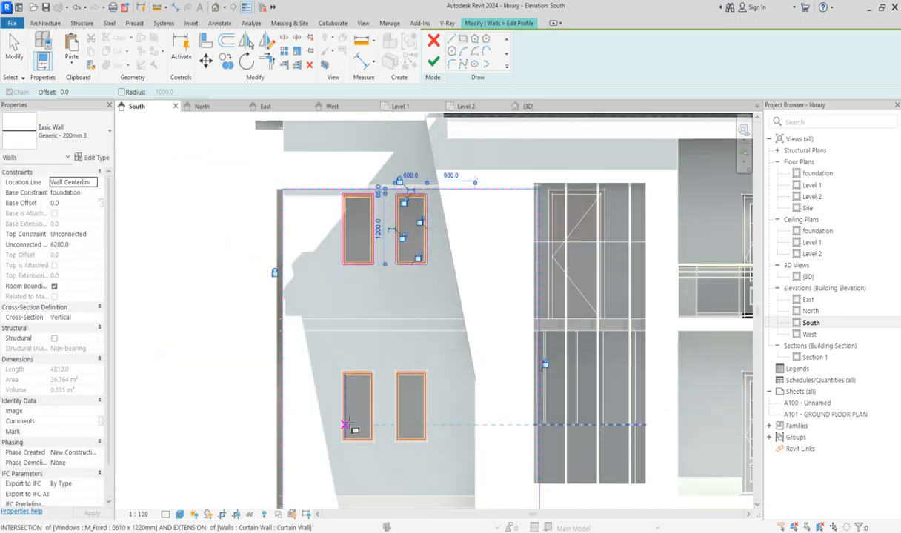
{"action": "scroll", "coordinate": [348, 423], "scroll_direction": "up", "scroll_amount": 5}
{"action": "scroll", "coordinate": [356, 371], "scroll_direction": "up", "scroll_amount": 3}
{"action": "scroll", "coordinate": [315, 244], "scroll_direction": "down", "scroll_amount": 4}
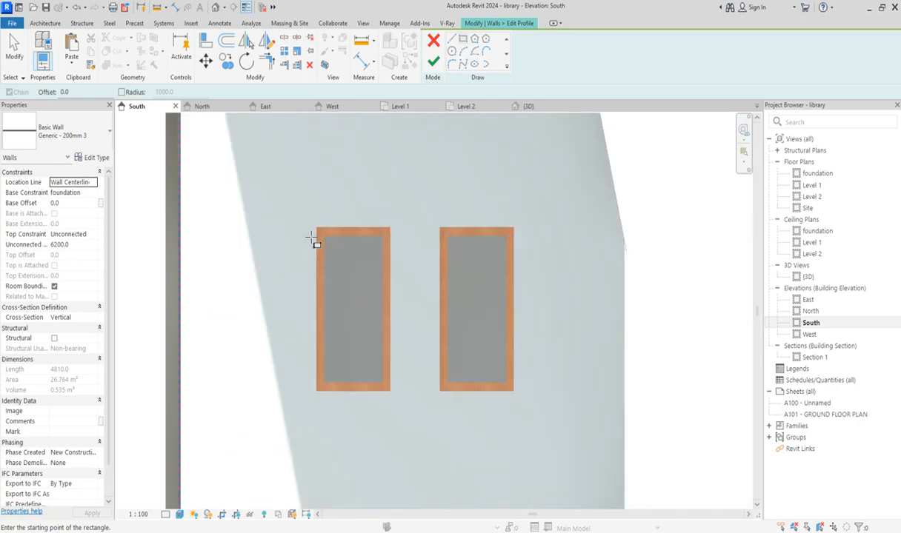
{"action": "left_click", "coordinate": [313, 226]}
{"action": "left_click", "coordinate": [393, 391]}
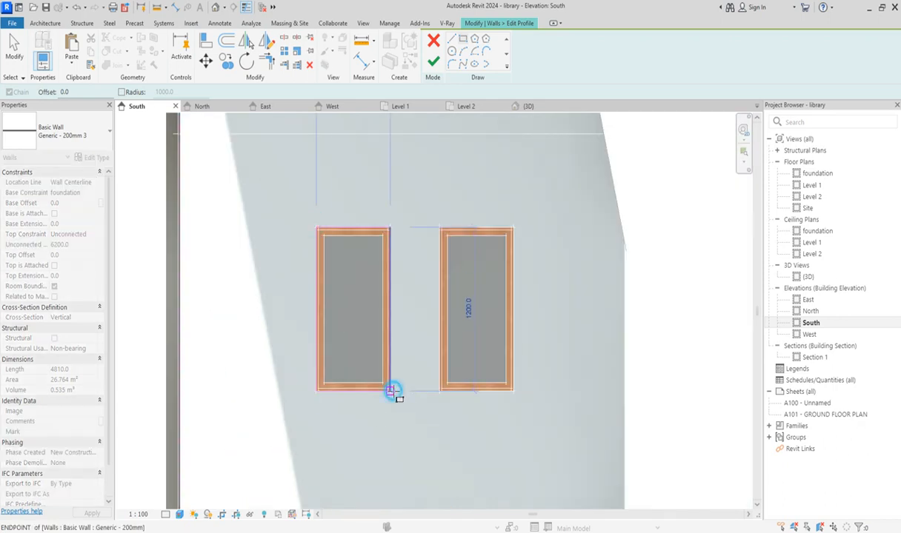
{"action": "left_click", "coordinate": [439, 228]}
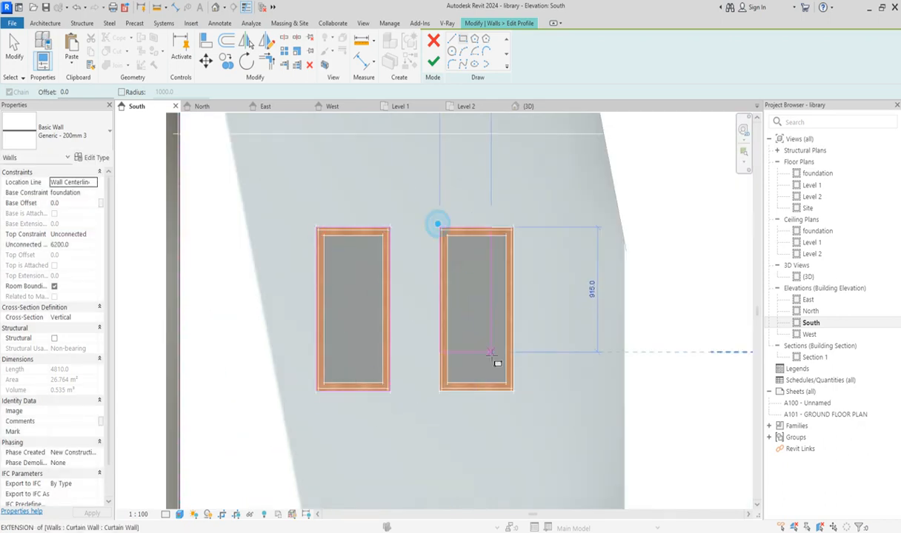
{"action": "left_click", "coordinate": [513, 391]}
{"action": "left_click", "coordinate": [434, 62]}
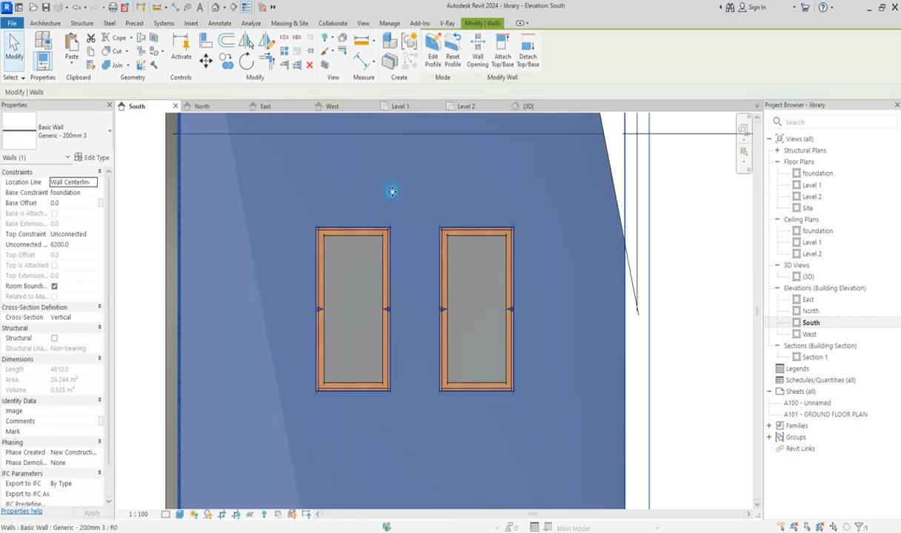
{"action": "scroll", "coordinate": [391, 194], "scroll_direction": "down", "scroll_amount": 5}
{"action": "left_click", "coordinate": [304, 306]}
{"action": "scroll", "coordinate": [328, 278], "scroll_direction": "down", "scroll_amount": 2}
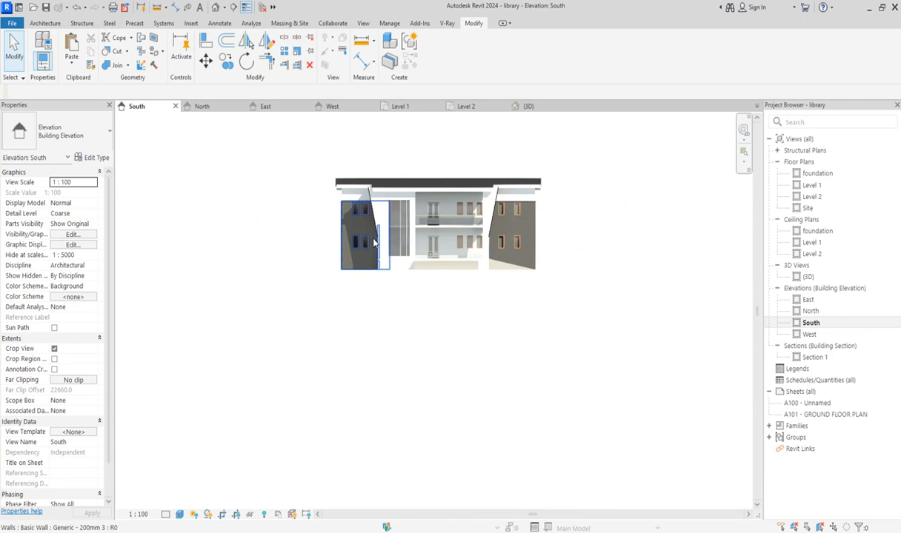
Delete the slanted detail line along the inner edge of the left wing's front wall
{"action": "scroll", "coordinate": [349, 225], "scroll_direction": "up", "scroll_amount": 5}
{"action": "scroll", "coordinate": [375, 215], "scroll_direction": "up", "scroll_amount": 3}
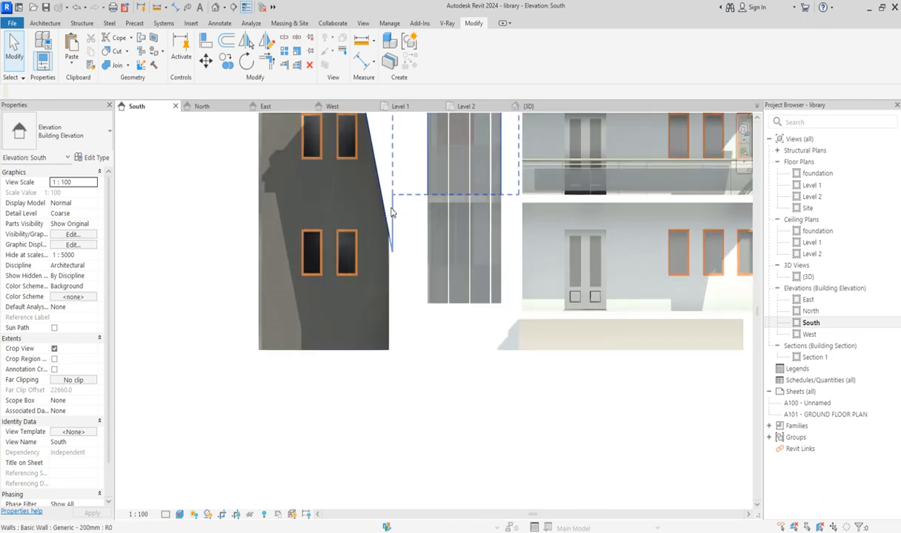
{"action": "left_click", "coordinate": [382, 197]}
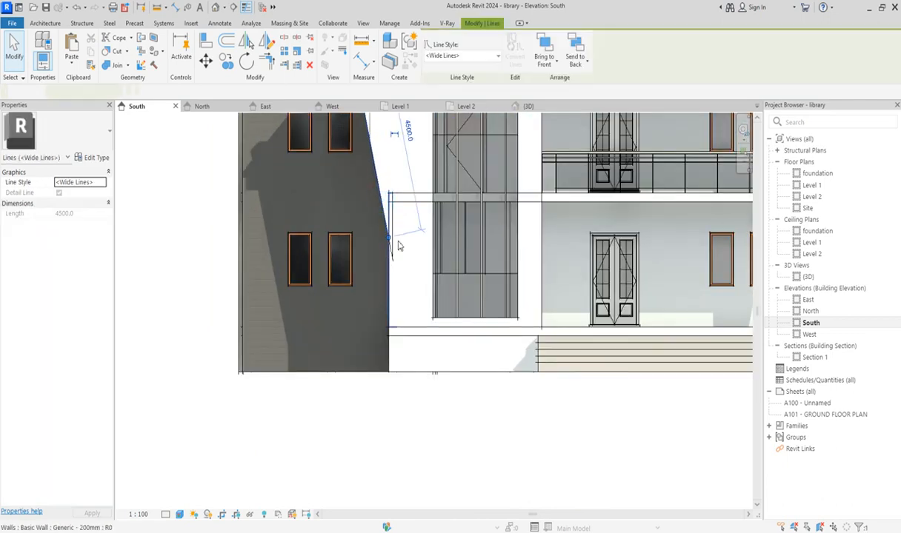
{"action": "scroll", "coordinate": [394, 242], "scroll_direction": "up", "scroll_amount": 2}
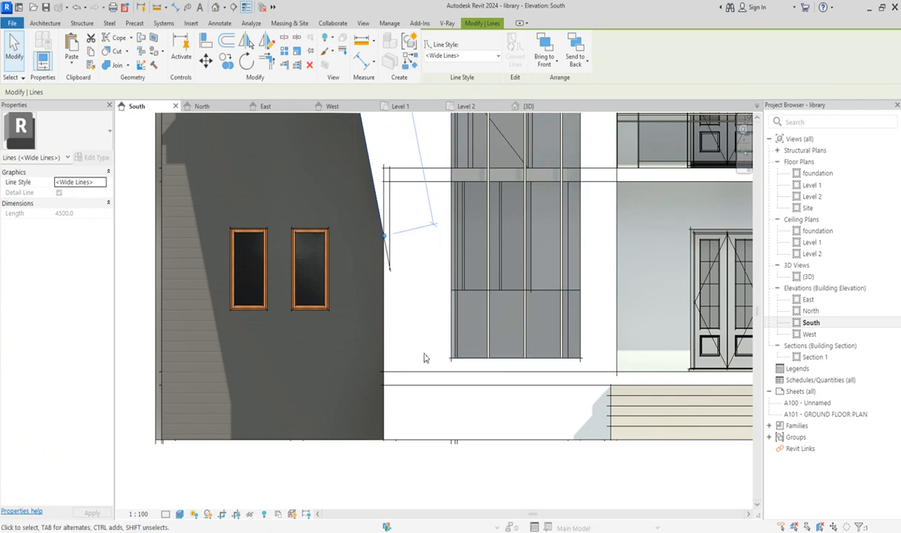
{"action": "scroll", "coordinate": [426, 358], "scroll_direction": "down", "scroll_amount": 4}
{"action": "left_click", "coordinate": [415, 433]}
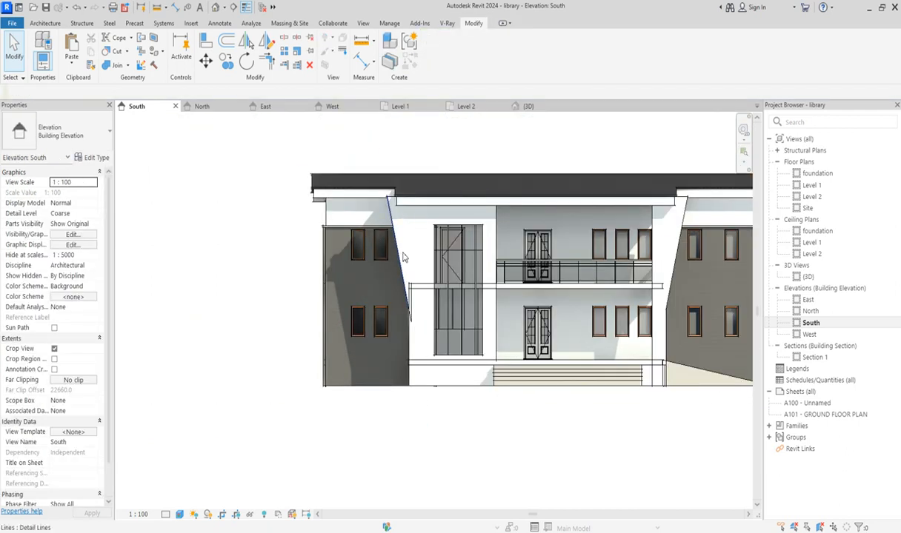
{"action": "left_click", "coordinate": [403, 256]}
{"action": "key", "text": "Escape"}
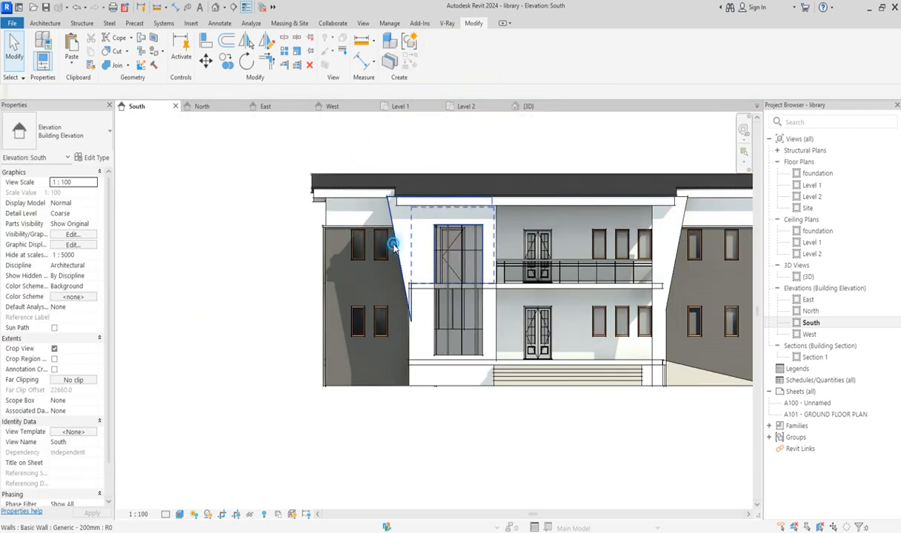
Edit the profile of the upper-floor wall beside the left wing, trim its slanted edge to the base line, and finish the profile
{"action": "left_click", "coordinate": [393, 248]}
{"action": "left_click", "coordinate": [429, 58]}
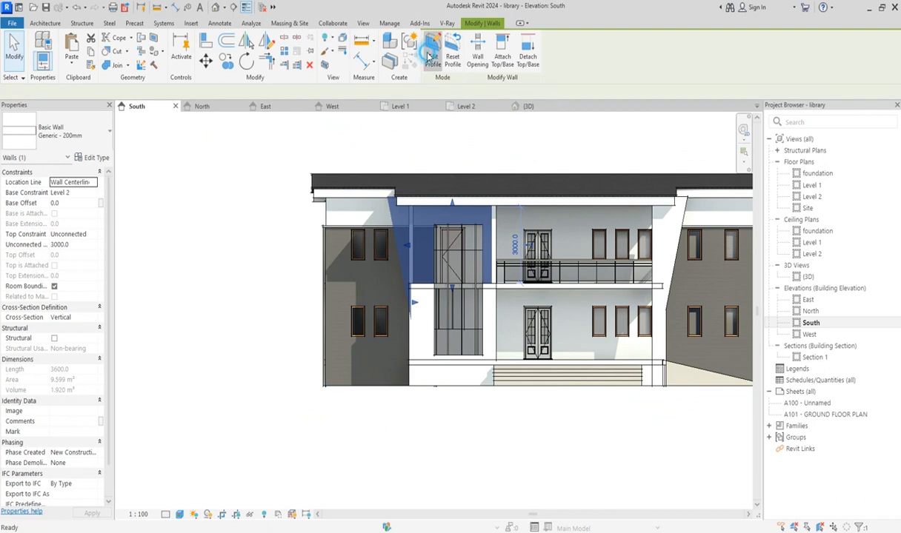
{"action": "scroll", "coordinate": [416, 333], "scroll_direction": "up", "scroll_amount": 2}
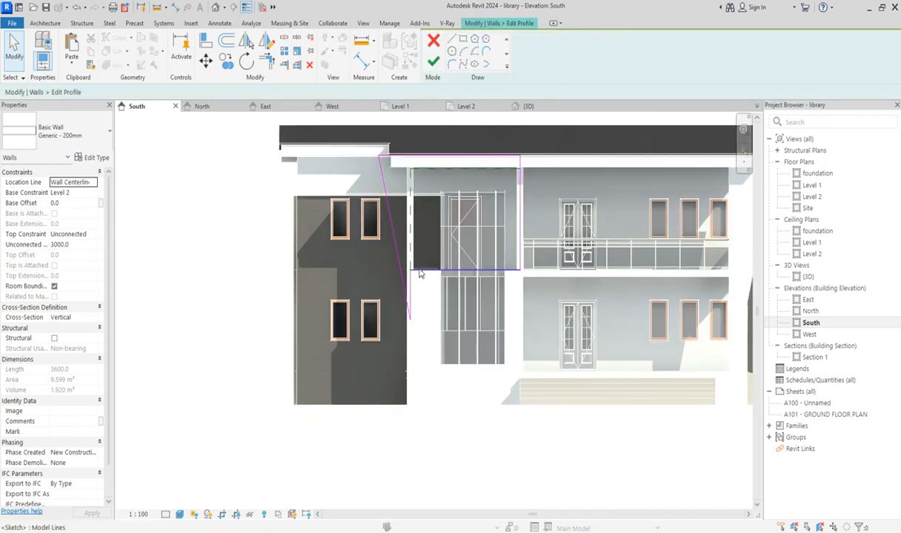
{"action": "left_click", "coordinate": [271, 65]}
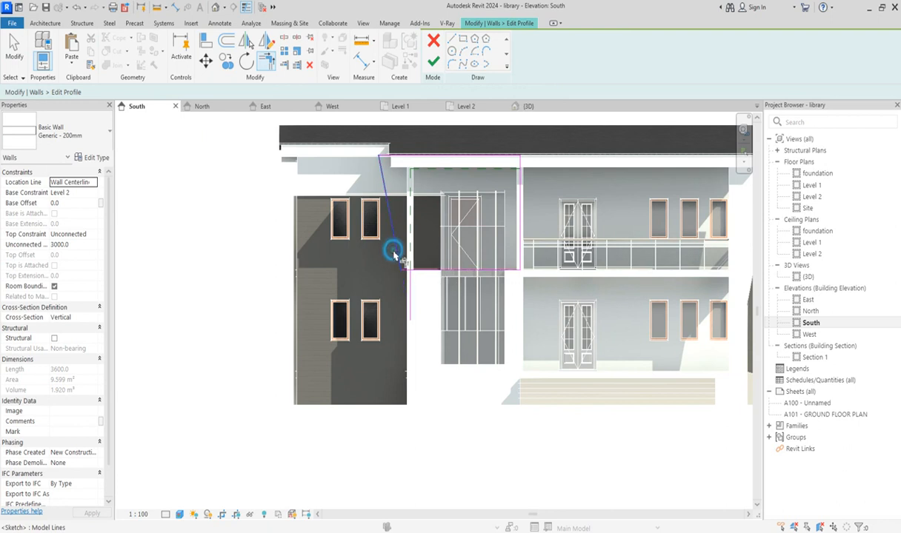
{"action": "left_click", "coordinate": [433, 61]}
{"action": "left_click", "coordinate": [800, 517]}
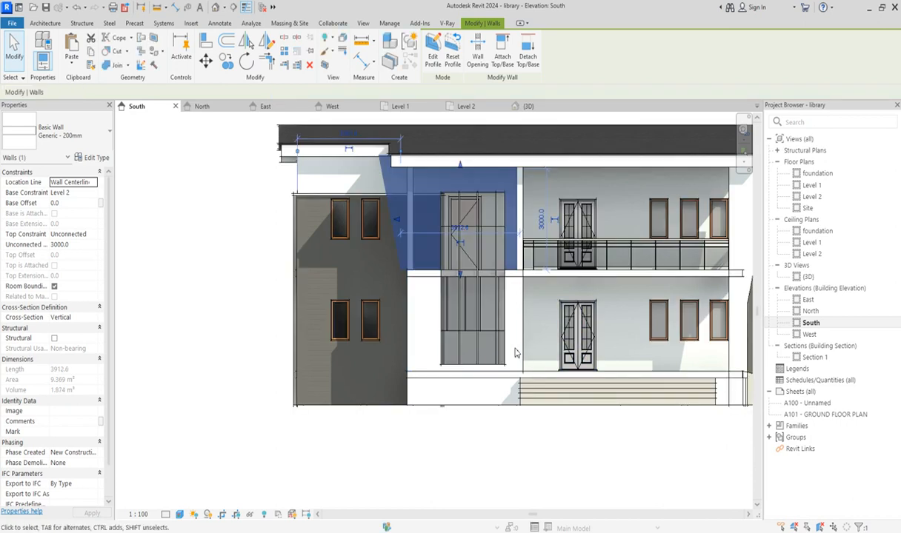
Start editing the ground-floor wall's profile below it and pick the upper wall's slanted edge as a profile line
{"action": "left_click", "coordinate": [493, 334]}
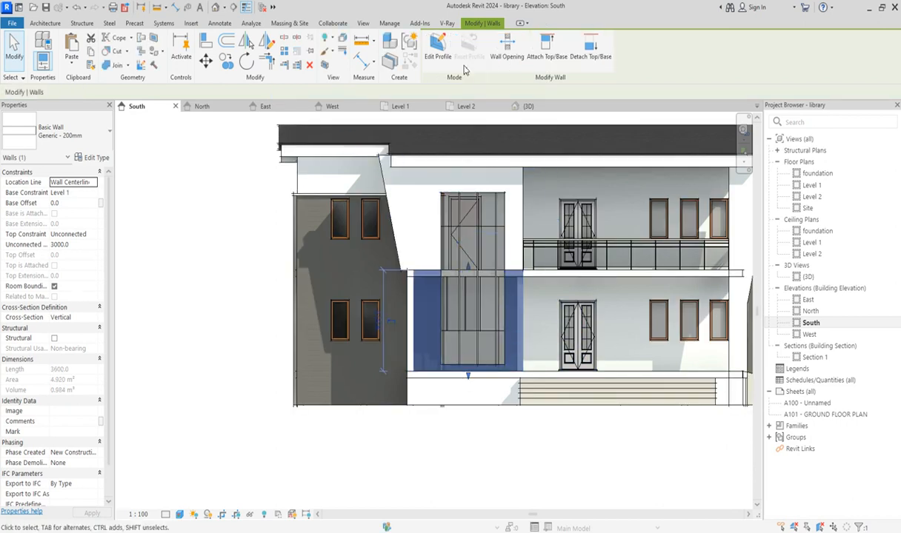
{"action": "left_click", "coordinate": [437, 50]}
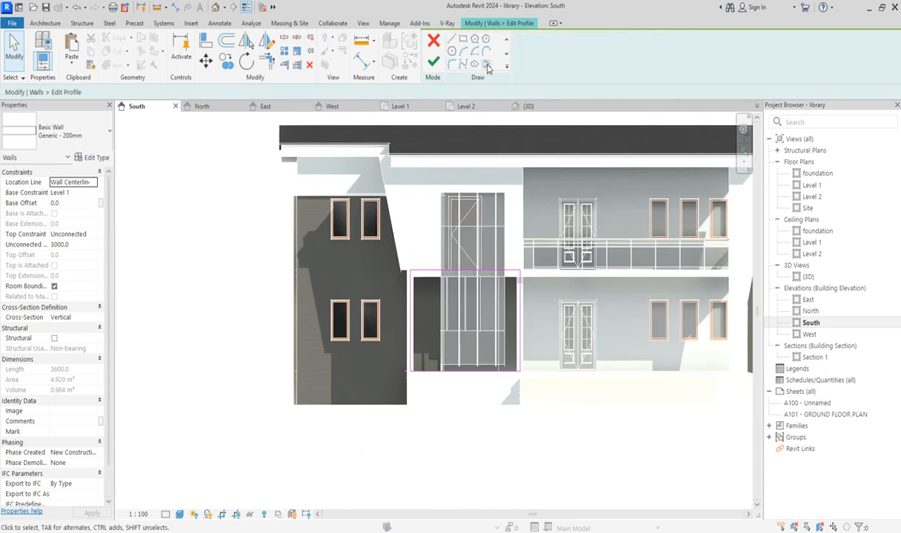
{"action": "left_click", "coordinate": [475, 65]}
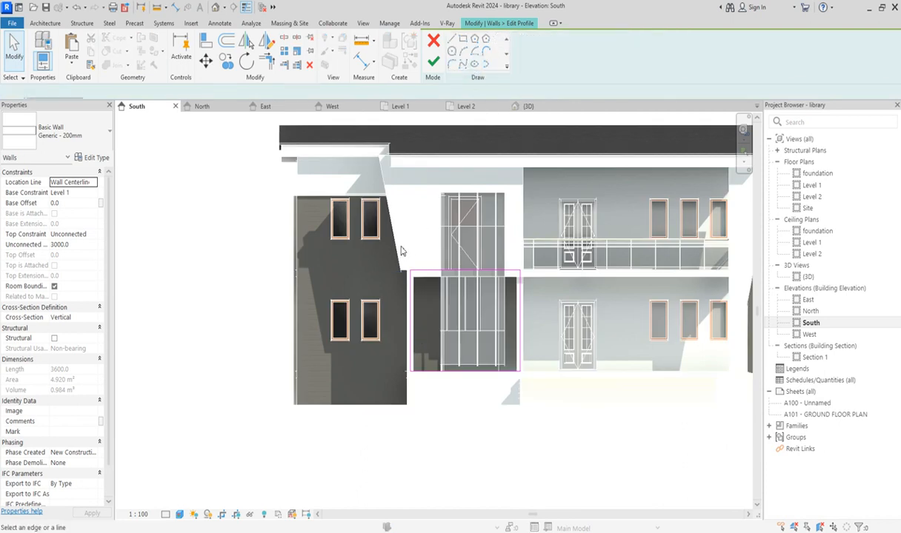
{"action": "left_click", "coordinate": [414, 312]}
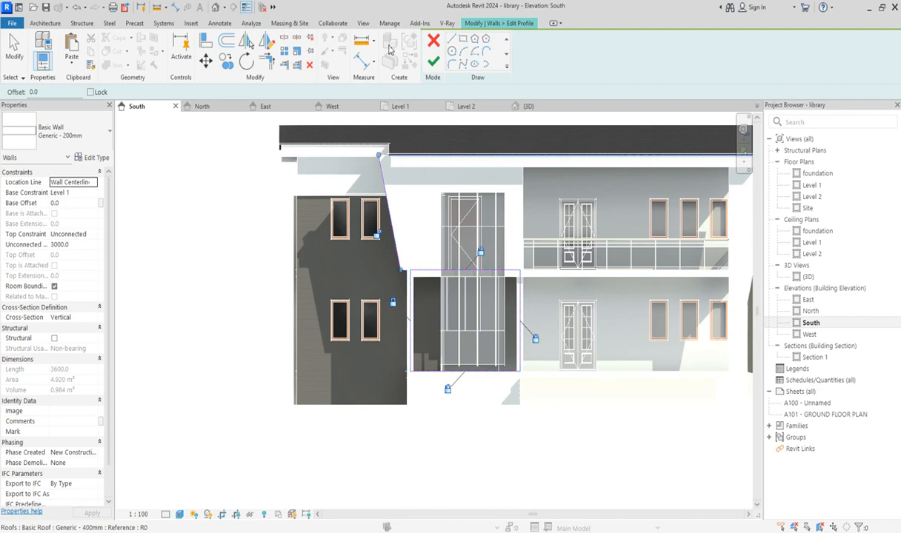
Trim the slanted line to the ground-floor wall's side and top profile lines, then finish the profile and clear the selection
{"action": "left_click", "coordinate": [266, 63]}
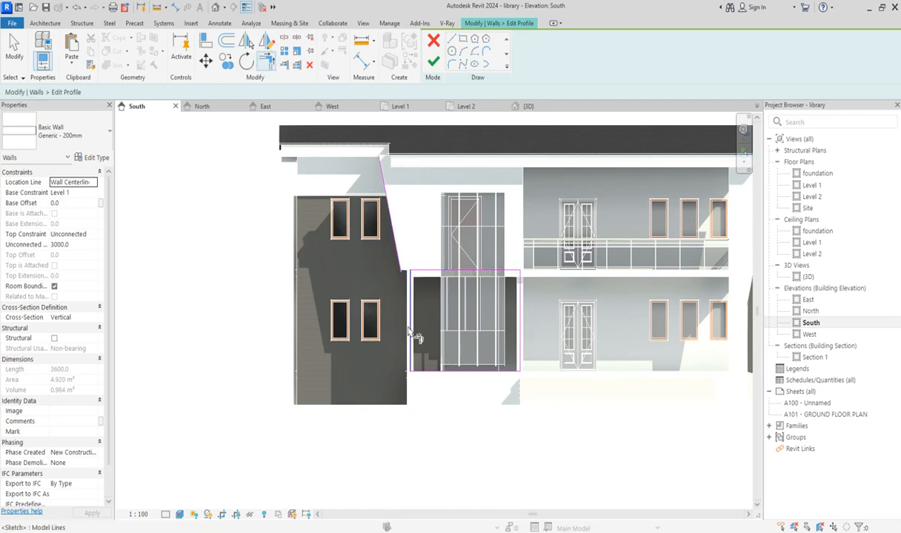
{"action": "left_click", "coordinate": [414, 270]}
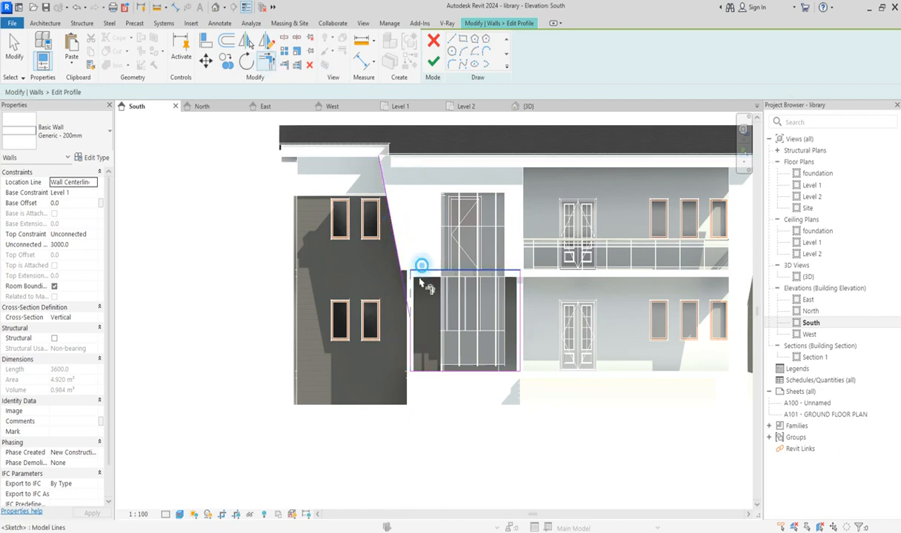
{"action": "left_click", "coordinate": [411, 286]}
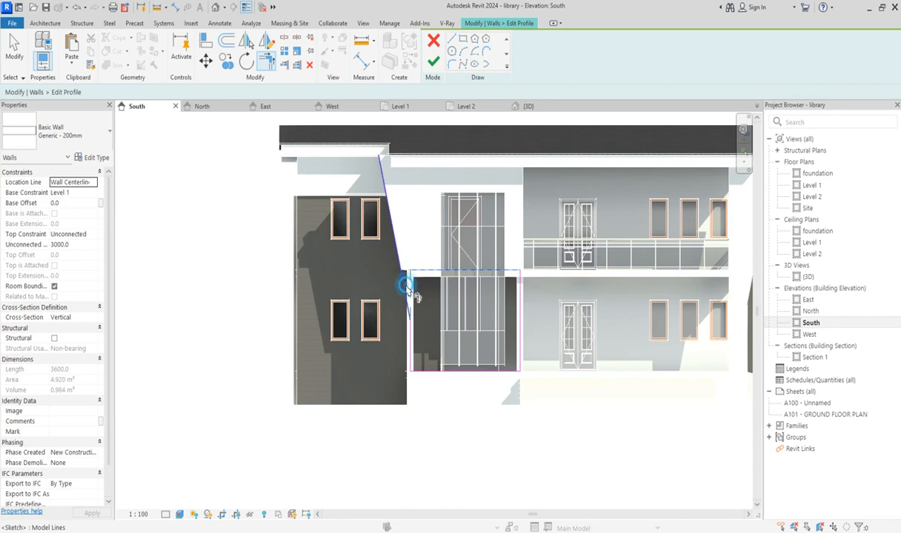
{"action": "left_click", "coordinate": [443, 65]}
{"action": "left_click", "coordinate": [445, 452]}
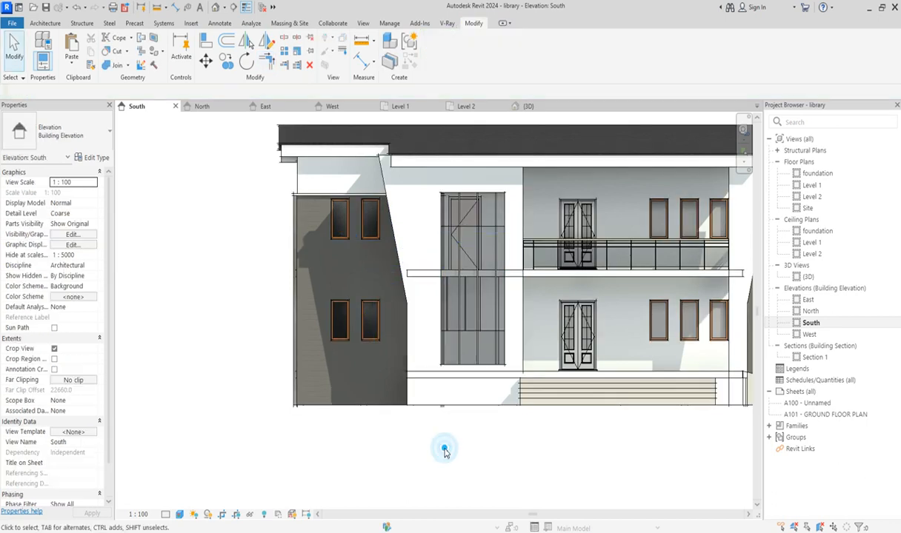
Examine the trimmed front walls, their junction with the left wing and the curtain wall in the South elevation
{"action": "scroll", "coordinate": [444, 451], "scroll_direction": "down", "scroll_amount": 1}
{"action": "scroll", "coordinate": [438, 417], "scroll_direction": "up", "scroll_amount": 3}
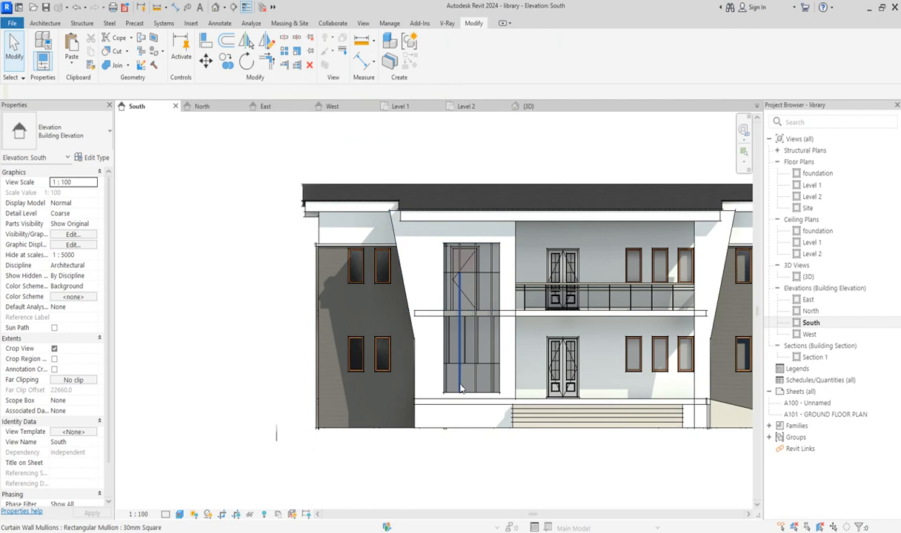
{"action": "scroll", "coordinate": [360, 313], "scroll_direction": "up", "scroll_amount": 3}
{"action": "scroll", "coordinate": [433, 316], "scroll_direction": "down", "scroll_amount": 3}
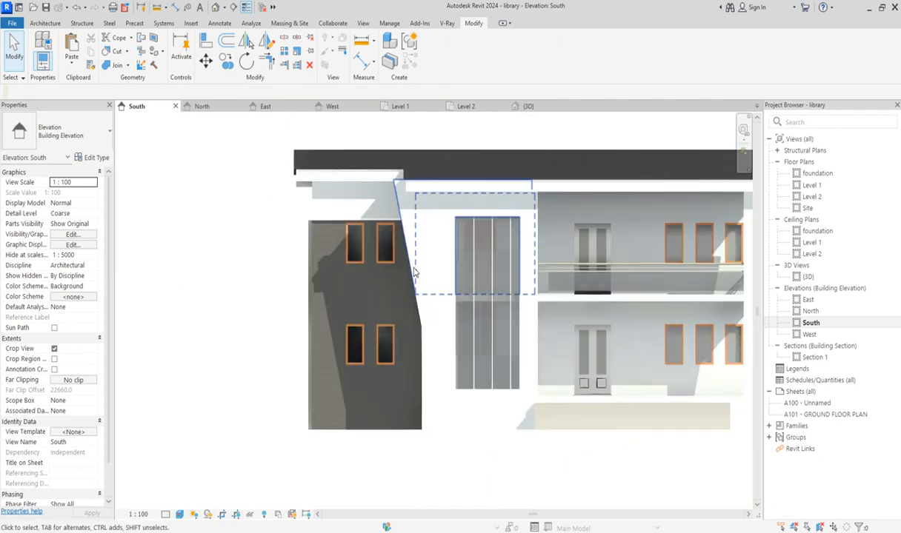
{"action": "scroll", "coordinate": [432, 236], "scroll_direction": "down", "scroll_amount": 2}
{"action": "scroll", "coordinate": [501, 302], "scroll_direction": "up", "scroll_amount": 1}
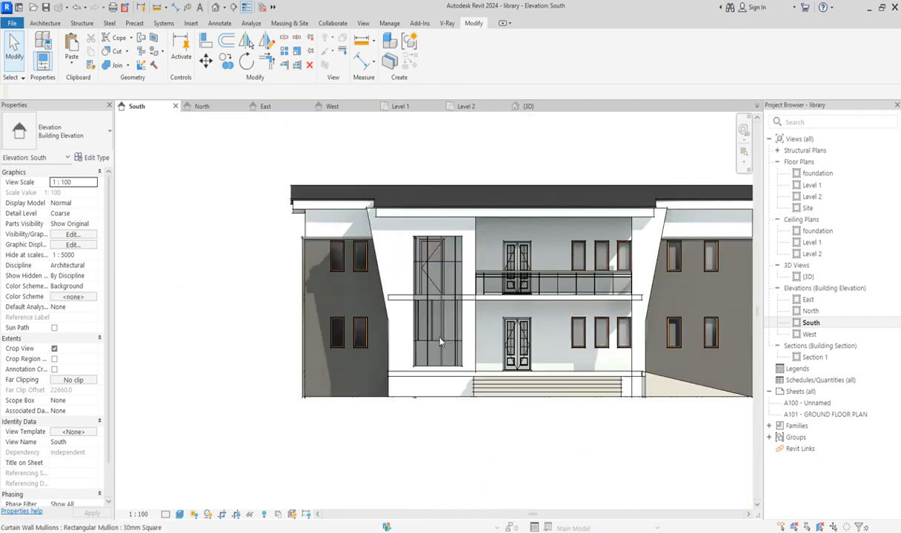
{"action": "scroll", "coordinate": [438, 318], "scroll_direction": "down", "scroll_amount": 2}
{"action": "scroll", "coordinate": [363, 297], "scroll_direction": "up", "scroll_amount": 4}
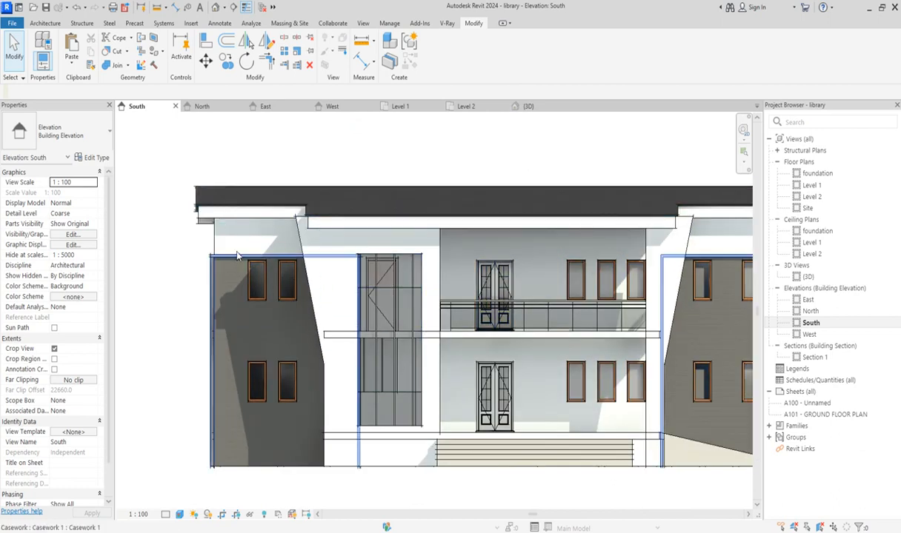
Delete the lower of the two overlapping curtain walls in the front facade
{"action": "scroll", "coordinate": [371, 314], "scroll_direction": "down", "scroll_amount": 2}
{"action": "scroll", "coordinate": [381, 249], "scroll_direction": "up", "scroll_amount": 3}
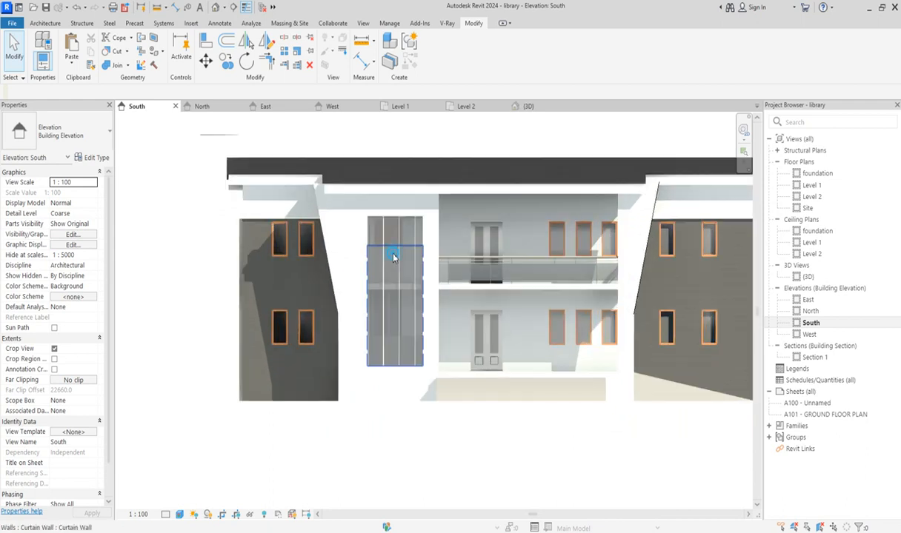
{"action": "left_click", "coordinate": [394, 258]}
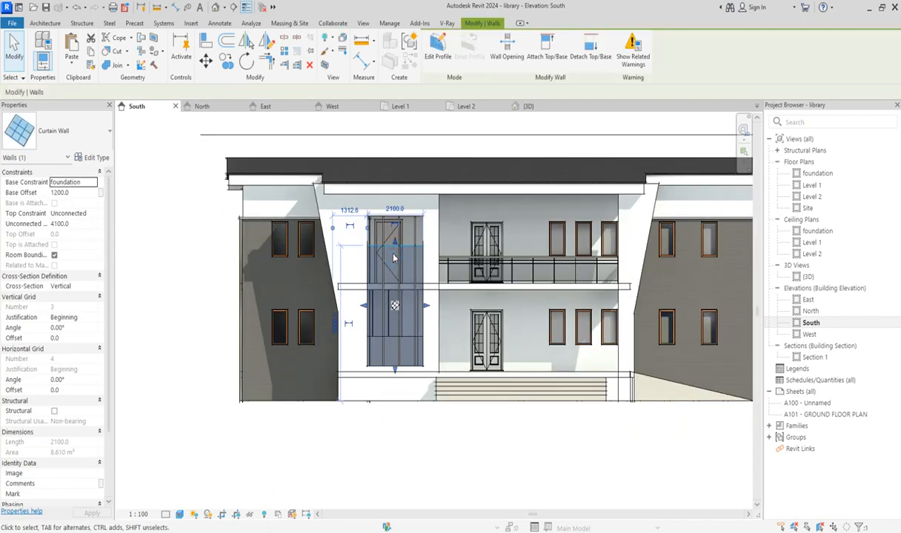
{"action": "key", "text": "Escape"}
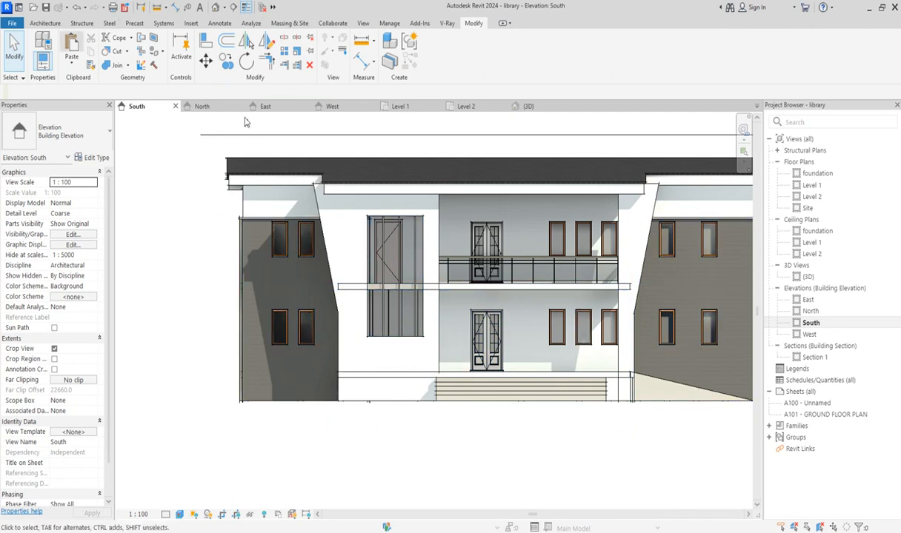
Edit the in-place casework trim and start an extrusion, picking the front wall's face around the curtain wall as work plane
{"action": "left_click", "coordinate": [253, 225]}
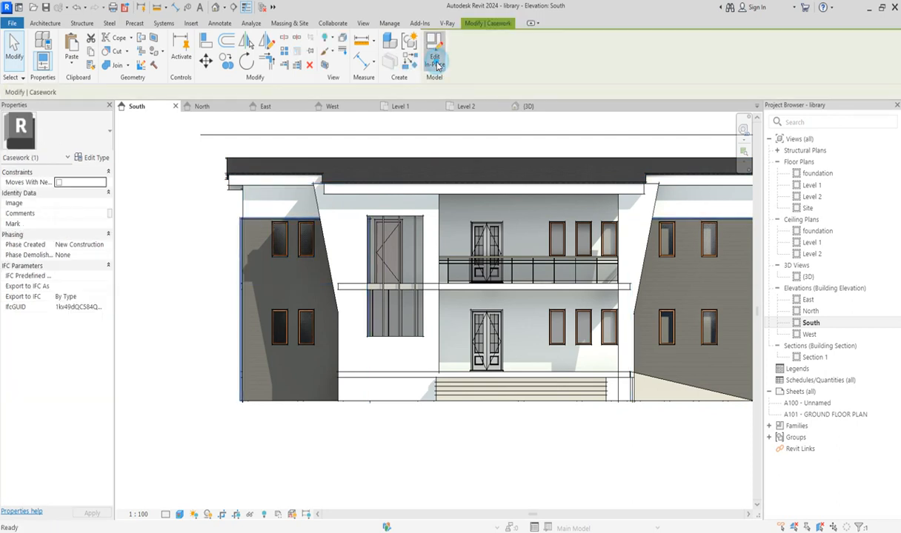
{"action": "left_click", "coordinate": [436, 62]}
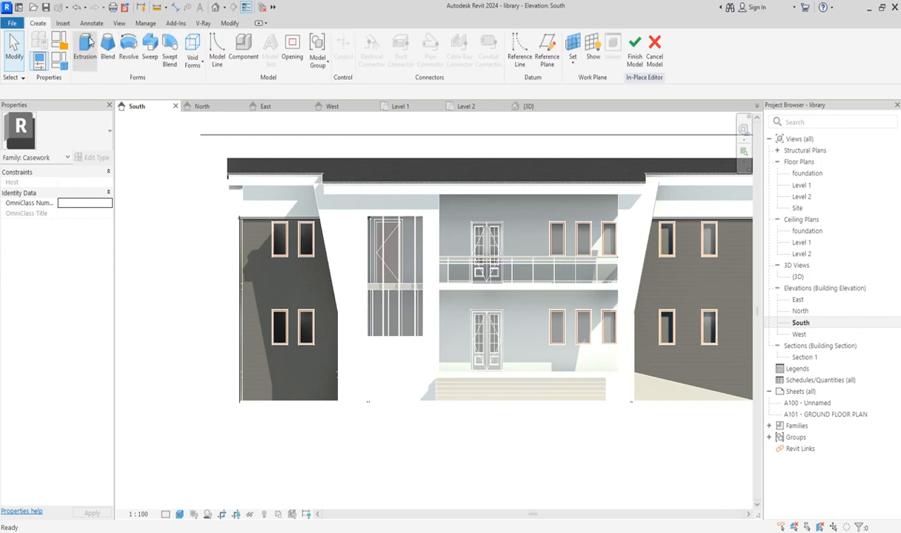
{"action": "left_click", "coordinate": [87, 46]}
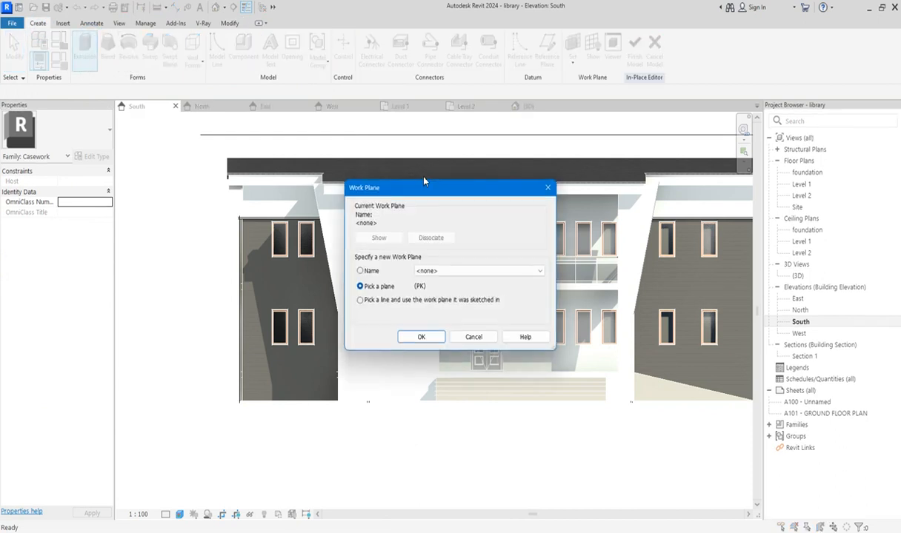
{"action": "left_click", "coordinate": [421, 338]}
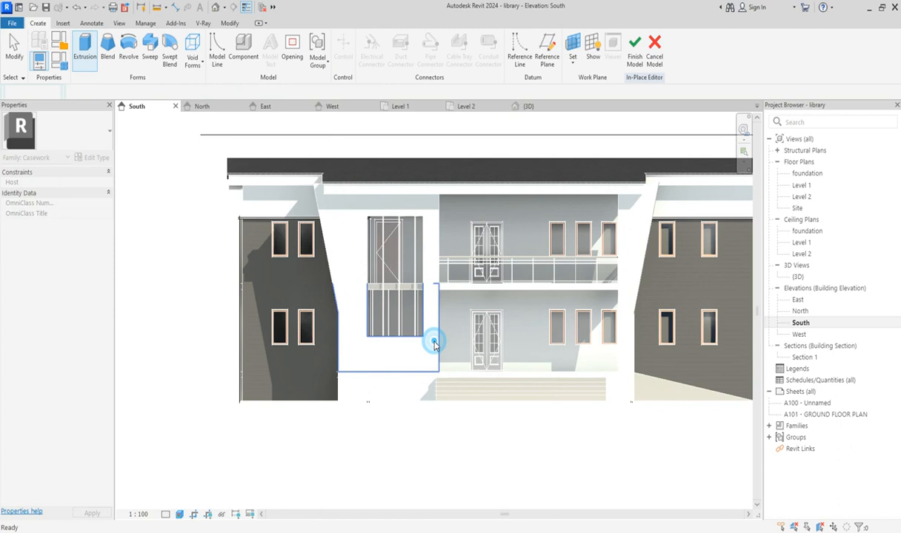
{"action": "left_click", "coordinate": [435, 345]}
Draw a 2100 by 4100 mm rectangle along the curtain wall opening's edges and finish the extrusion with a depth of 250 mm
{"action": "left_click", "coordinate": [407, 38]}
{"action": "scroll", "coordinate": [380, 263], "scroll_direction": "up", "scroll_amount": 5}
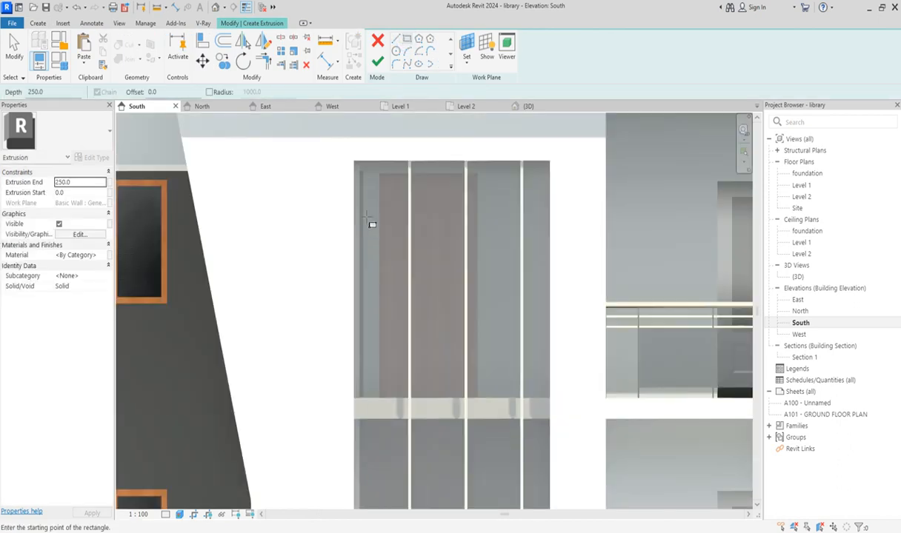
{"action": "left_click", "coordinate": [354, 161]}
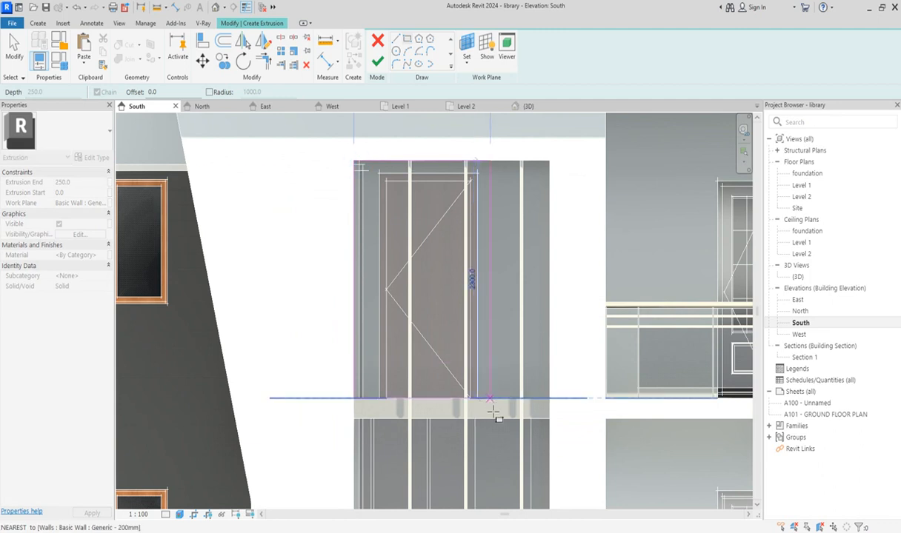
{"action": "scroll", "coordinate": [466, 282], "scroll_direction": "down", "scroll_amount": 3}
{"action": "scroll", "coordinate": [510, 450], "scroll_direction": "up", "scroll_amount": 1}
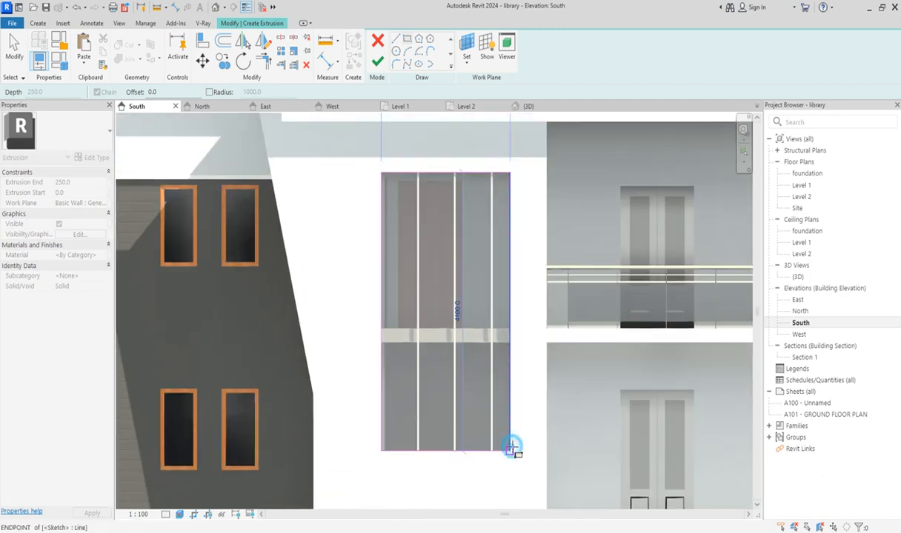
{"action": "left_click", "coordinate": [509, 449]}
{"action": "left_click", "coordinate": [378, 63]}
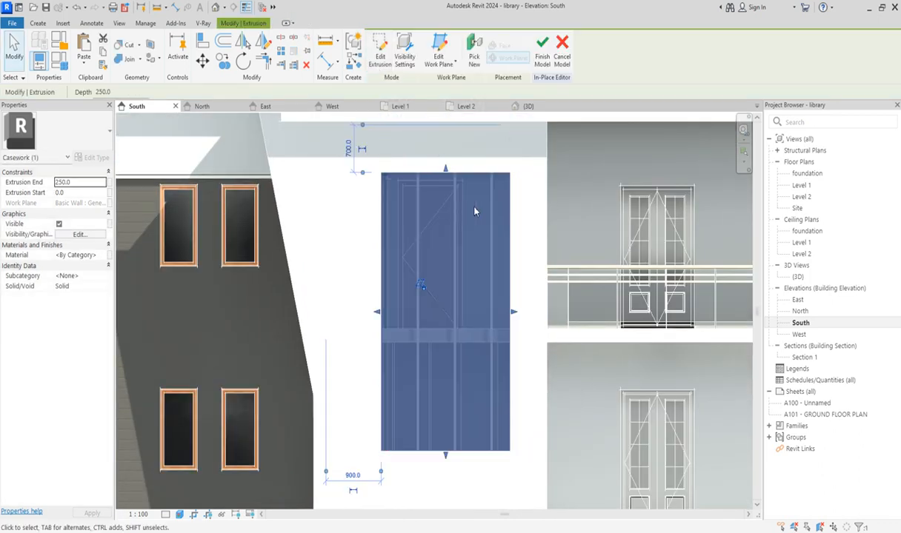
Reopen the extrusion's sketch and draw a second rectangle offset 100 mm outside the curtain wall opening
{"action": "left_click", "coordinate": [375, 60]}
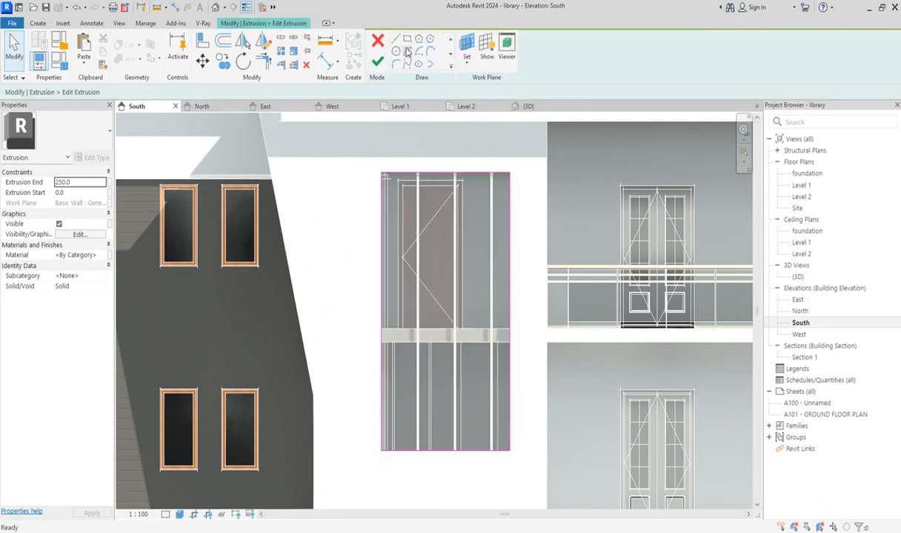
{"action": "left_click", "coordinate": [410, 46]}
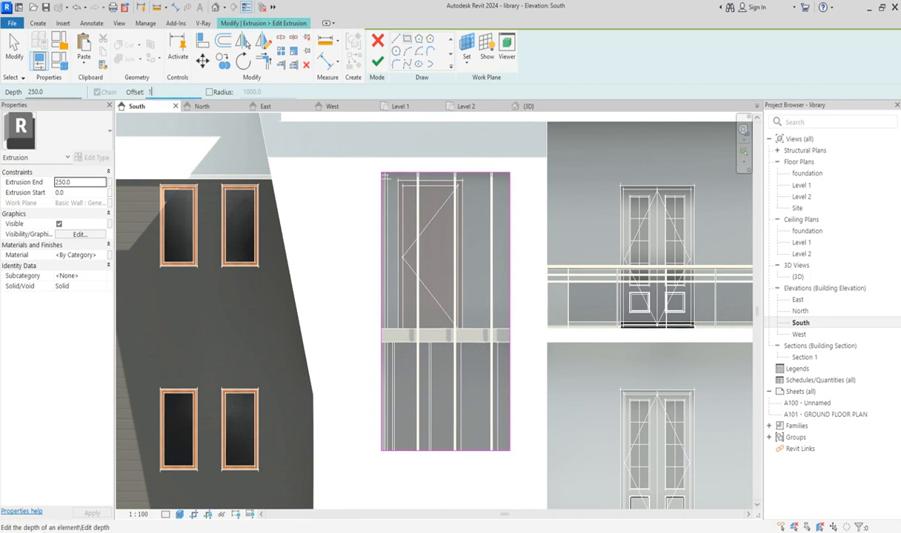
{"action": "left_click", "coordinate": [378, 167]}
{"action": "left_click", "coordinate": [518, 455]}
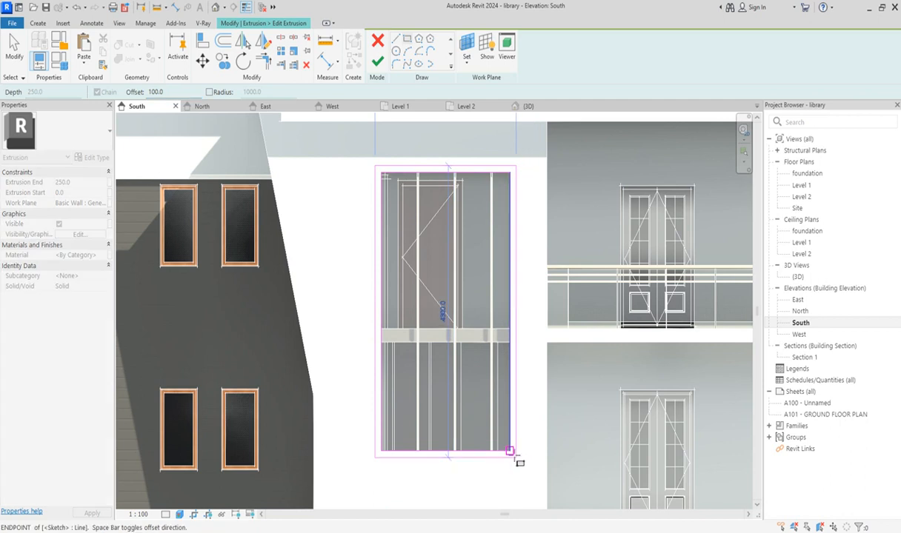
Set the frame's extrusion end to 100 mm and finish the two-rectangle sketch around the curtain wall
{"action": "key", "text": "Escape"}
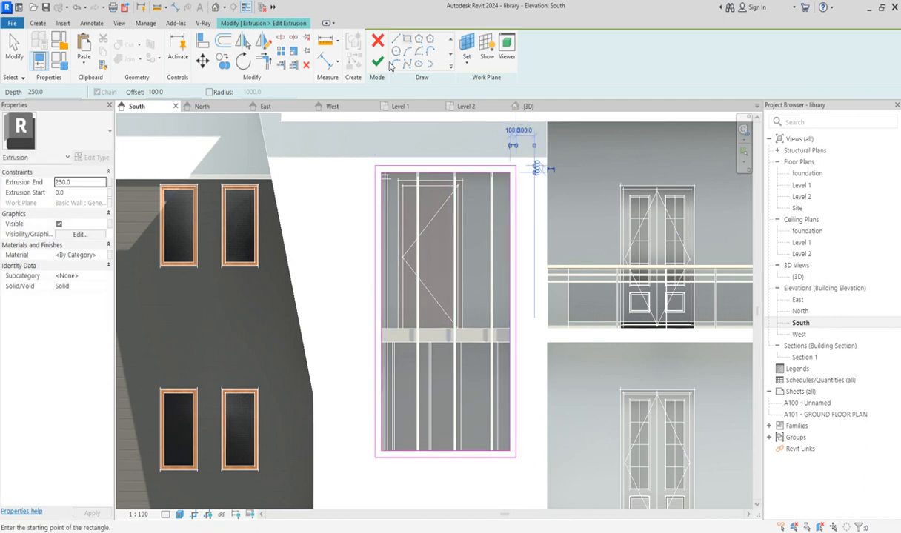
{"action": "left_click", "coordinate": [82, 183]}
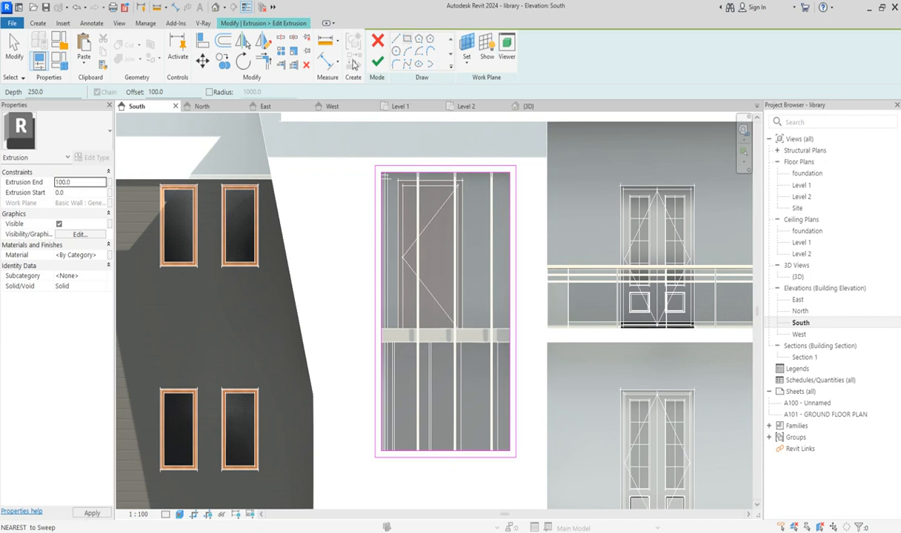
{"action": "left_click", "coordinate": [384, 69]}
{"action": "left_click", "coordinate": [348, 245]}
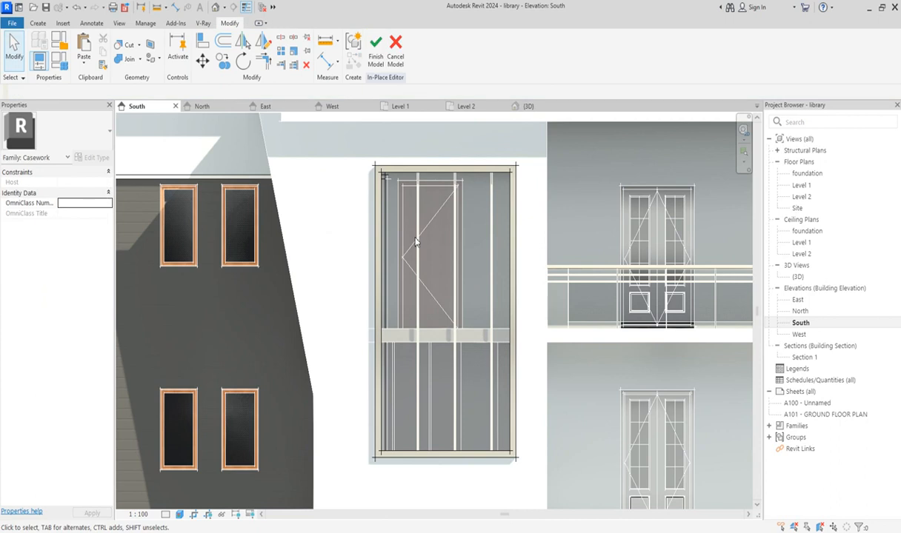
Inspect the projecting curtain wall frame in the 3D view and finish the in-place model
{"action": "double_click", "coordinate": [798, 276]}
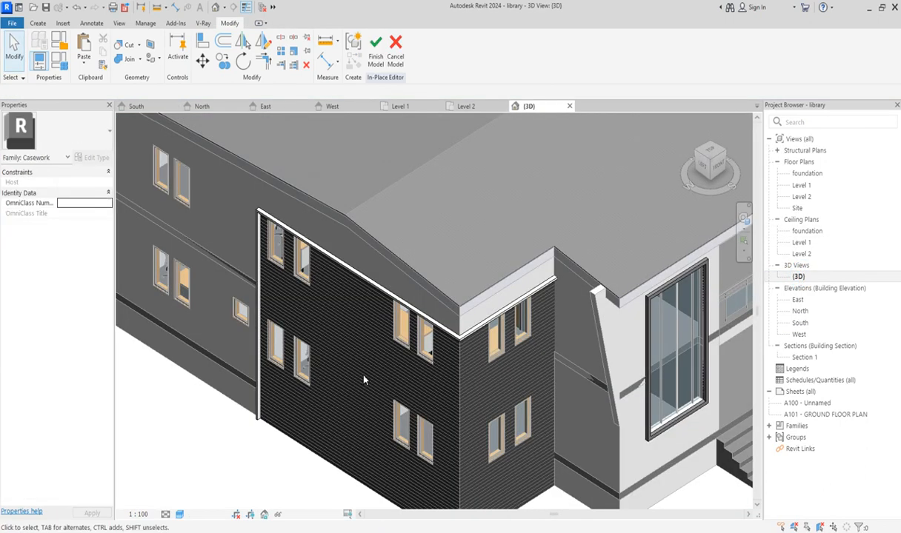
{"action": "scroll", "coordinate": [589, 434], "scroll_direction": "down", "scroll_amount": 2}
{"action": "scroll", "coordinate": [588, 368], "scroll_direction": "up", "scroll_amount": 6}
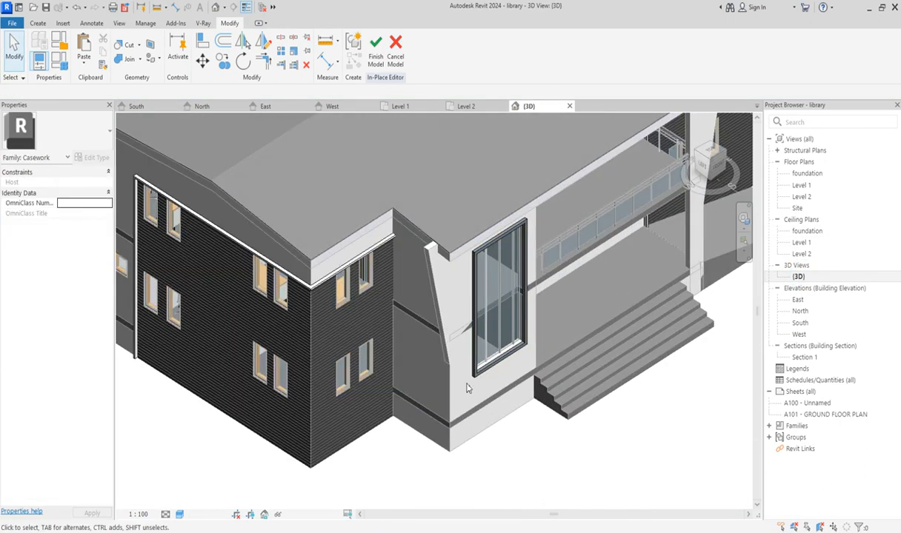
{"action": "scroll", "coordinate": [417, 267], "scroll_direction": "down", "scroll_amount": 4}
{"action": "scroll", "coordinate": [598, 344], "scroll_direction": "up", "scroll_amount": 4}
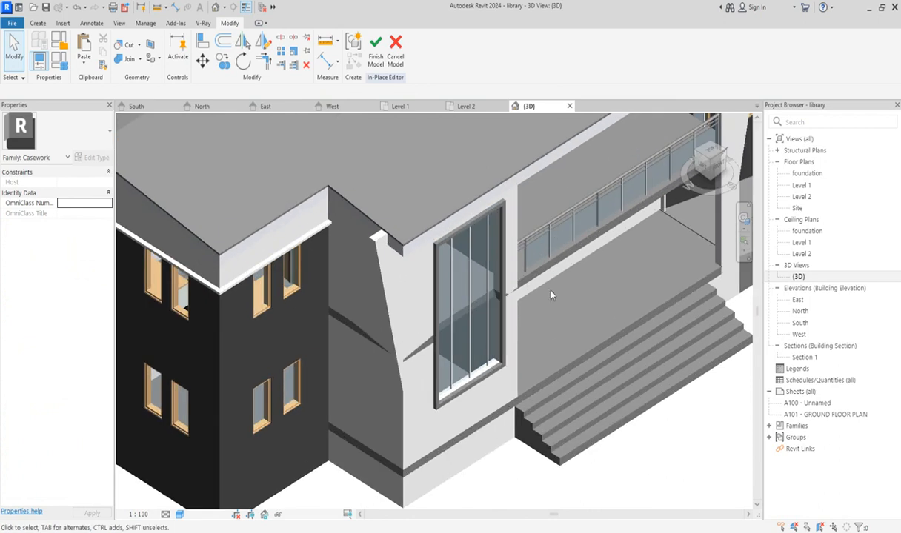
{"action": "left_click", "coordinate": [376, 46]}
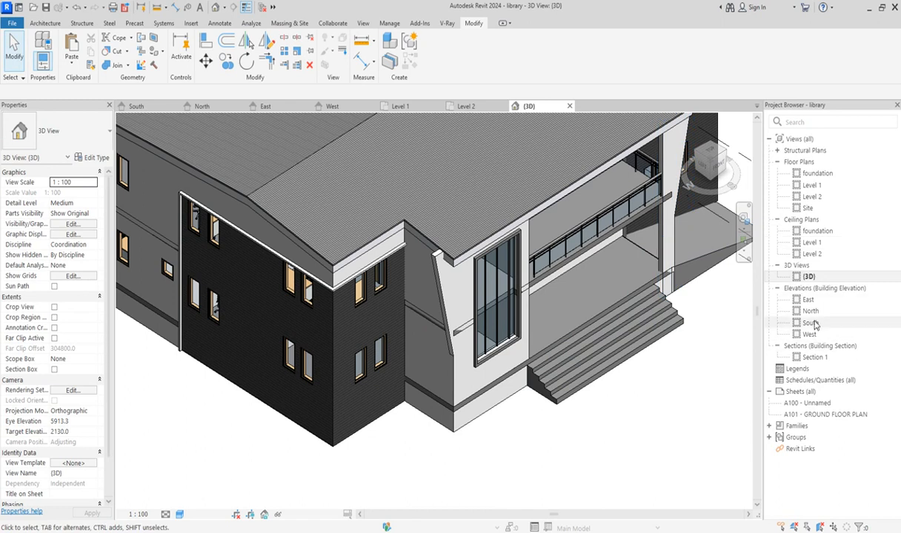
In the Level 2 plan, set up a new Generic - 200mm wall with base offset 2300 and unconnected height 800
{"action": "double_click", "coordinate": [810, 323]}
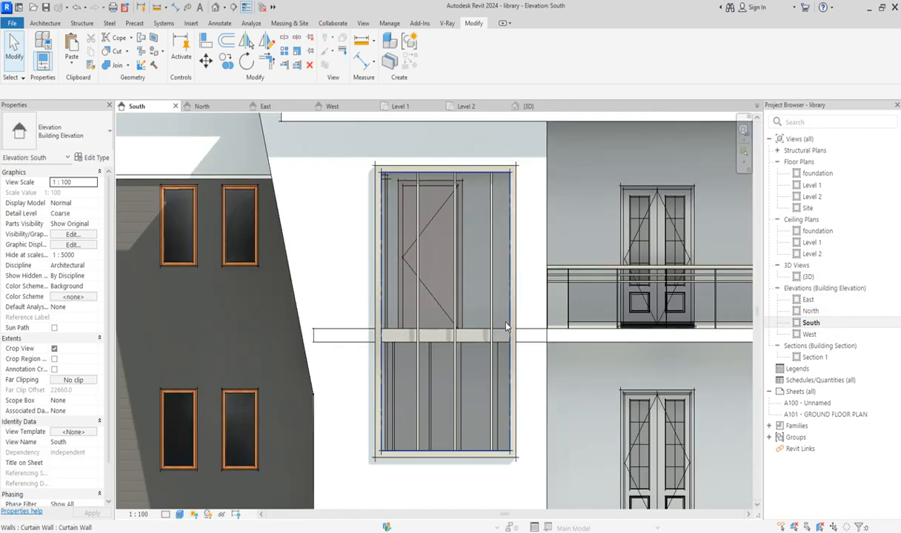
{"action": "scroll", "coordinate": [480, 305], "scroll_direction": "down", "scroll_amount": 5}
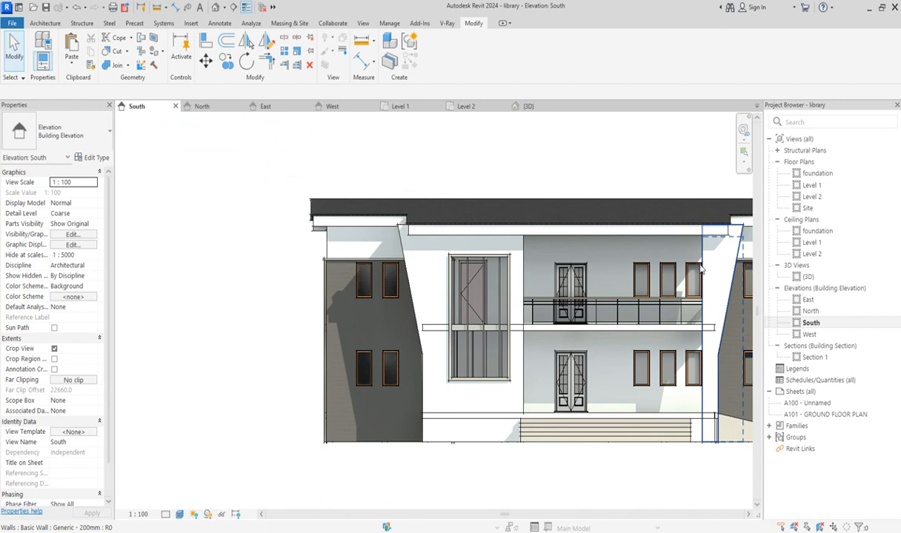
{"action": "double_click", "coordinate": [811, 197]}
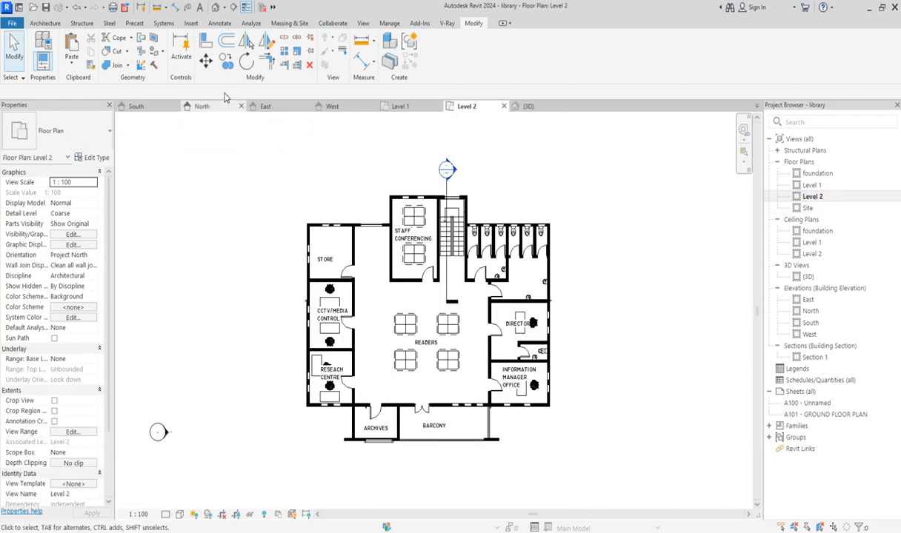
{"action": "left_click", "coordinate": [52, 24]}
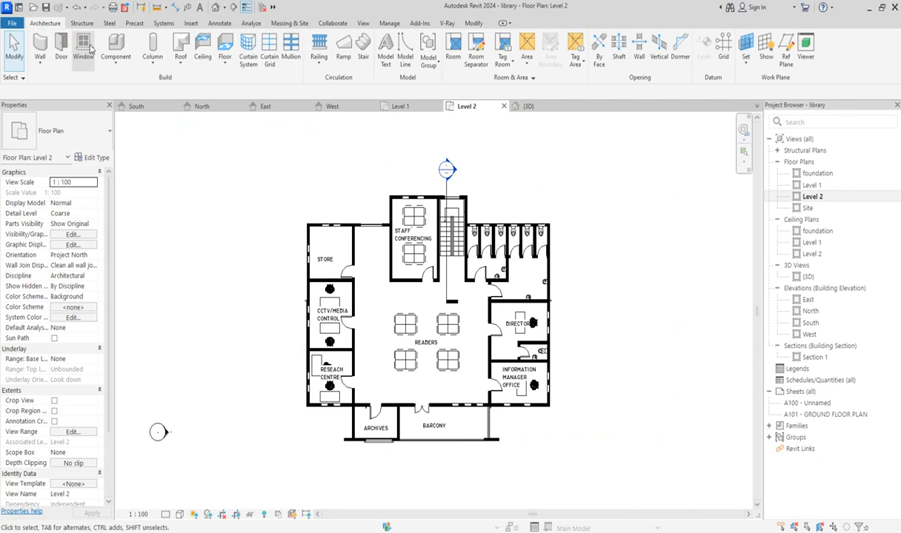
{"action": "left_click", "coordinate": [40, 46]}
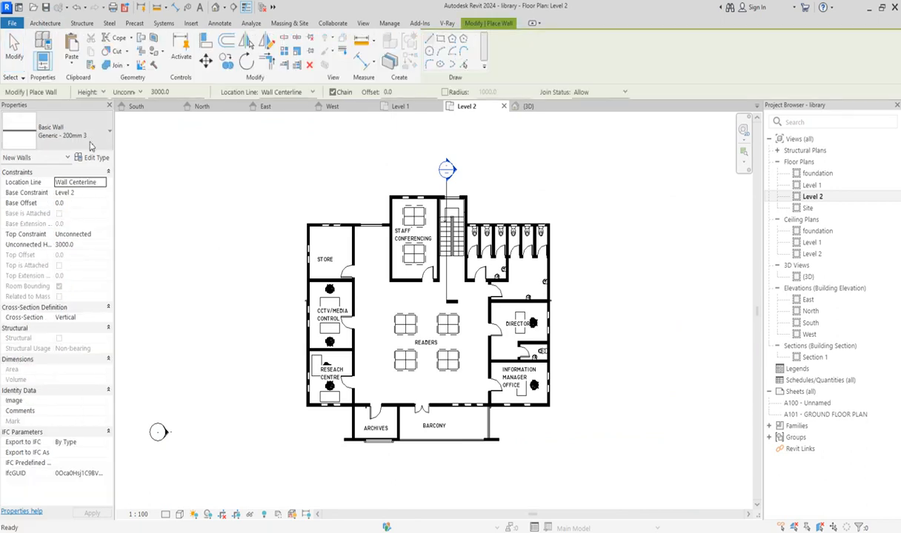
{"action": "left_click", "coordinate": [82, 132]}
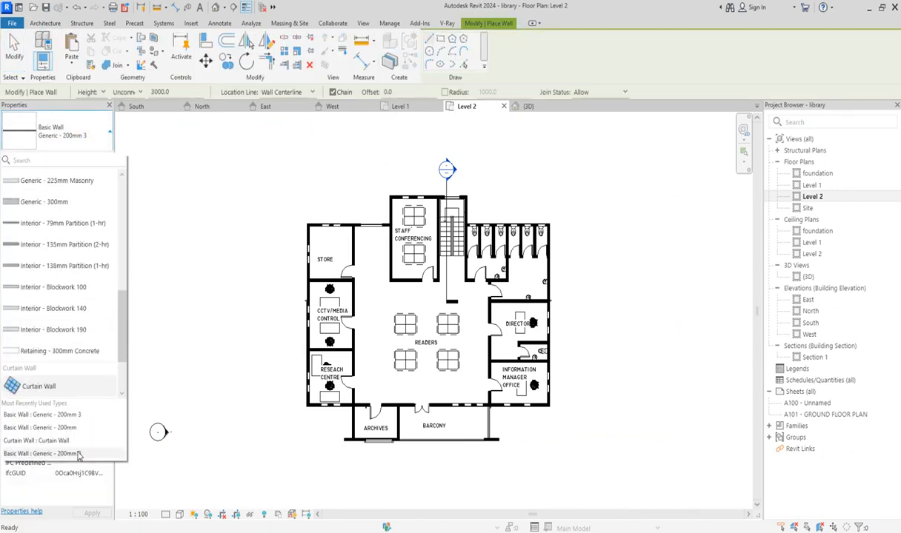
{"action": "left_click", "coordinate": [78, 428]}
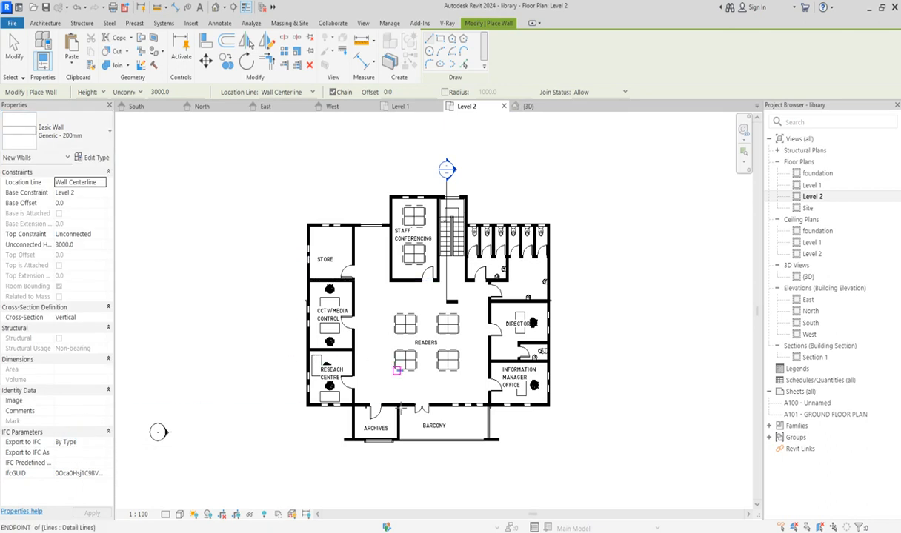
{"action": "scroll", "coordinate": [424, 457], "scroll_direction": "up", "scroll_amount": 3}
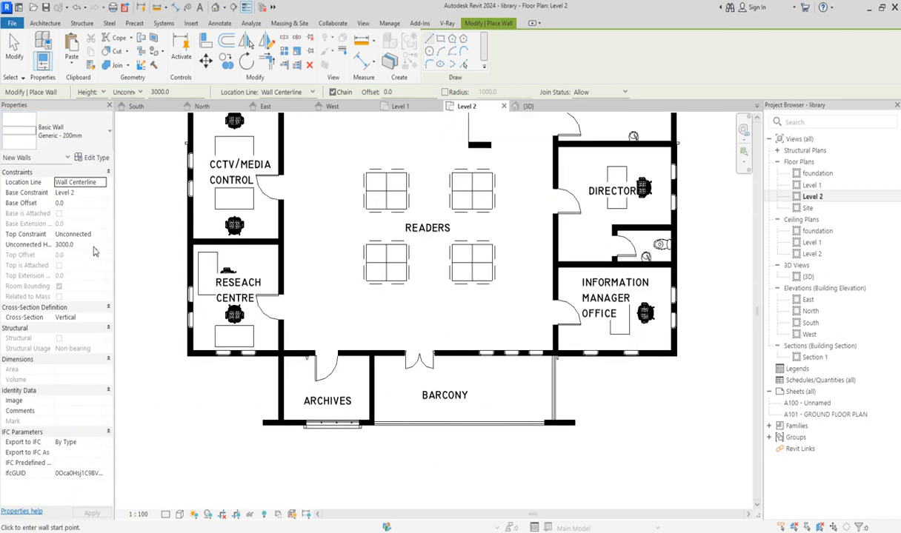
{"action": "left_click", "coordinate": [74, 204]}
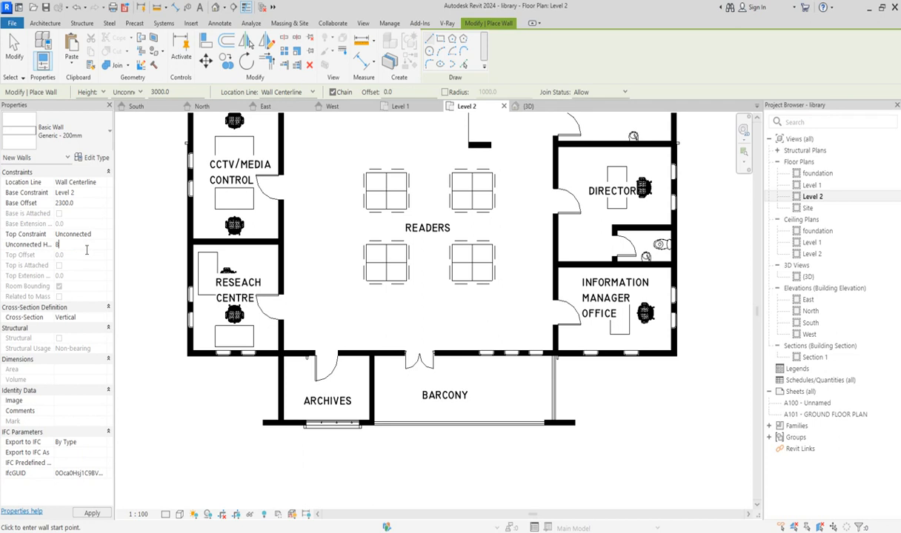
Draw a wall about 7200 mm long along the balcony's front edge, from the archives partition to the short front wall opposite
{"action": "scroll", "coordinate": [398, 421], "scroll_direction": "up", "scroll_amount": 3}
{"action": "left_click", "coordinate": [351, 424]}
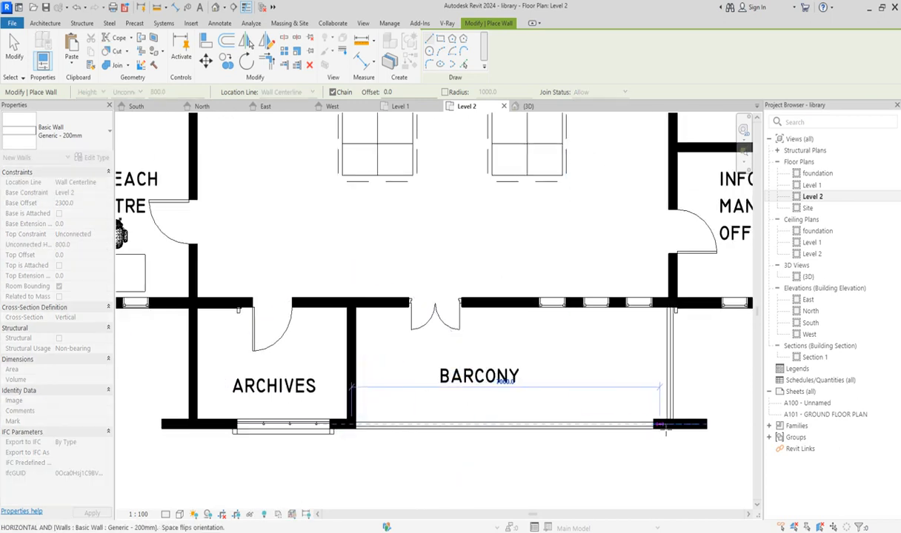
{"action": "scroll", "coordinate": [671, 425], "scroll_direction": "up", "scroll_amount": 2}
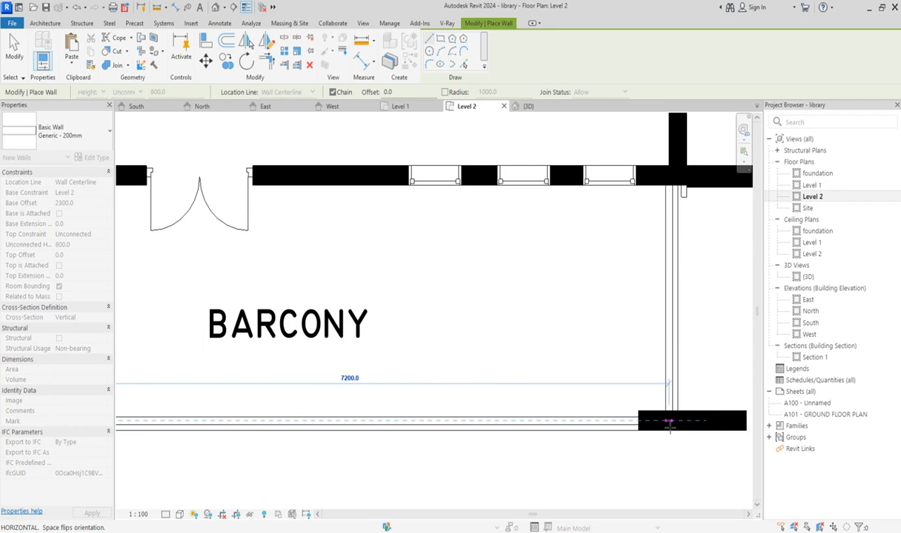
{"action": "left_click", "coordinate": [655, 422]}
{"action": "key", "text": "Escape"}
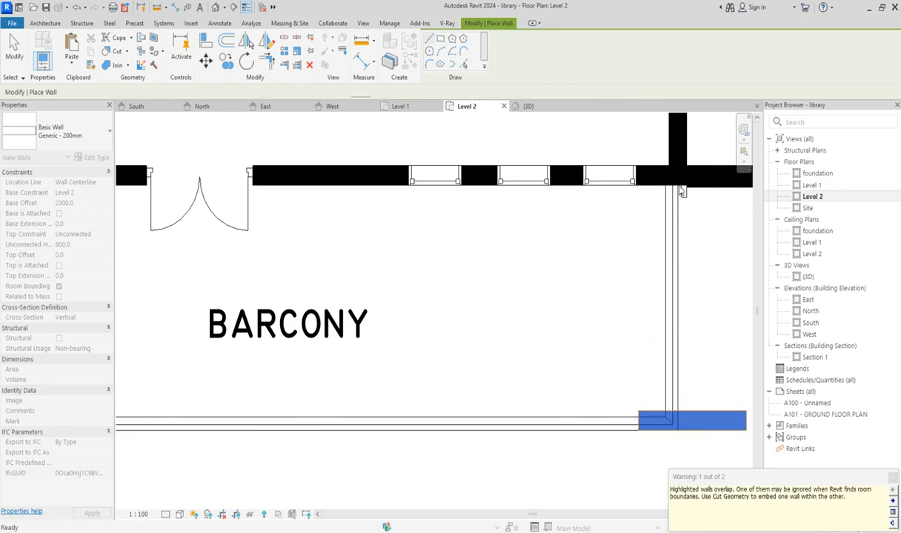
Draw a second wall along the balcony's side railing, from the building's main wall to the short front wall
{"action": "scroll", "coordinate": [677, 185], "scroll_direction": "up", "scroll_amount": 2}
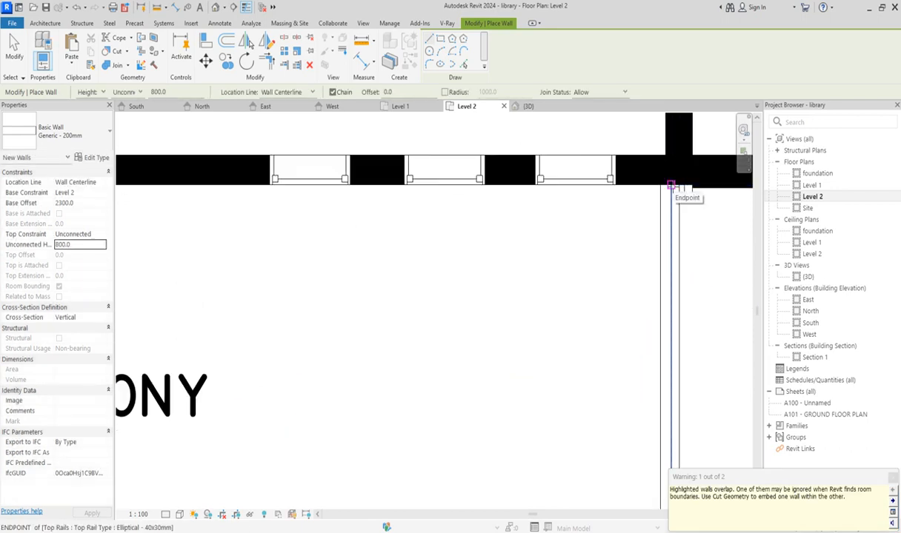
{"action": "left_click", "coordinate": [676, 185]}
{"action": "scroll", "coordinate": [671, 311], "scroll_direction": "down", "scroll_amount": 3}
{"action": "left_click", "coordinate": [672, 412]}
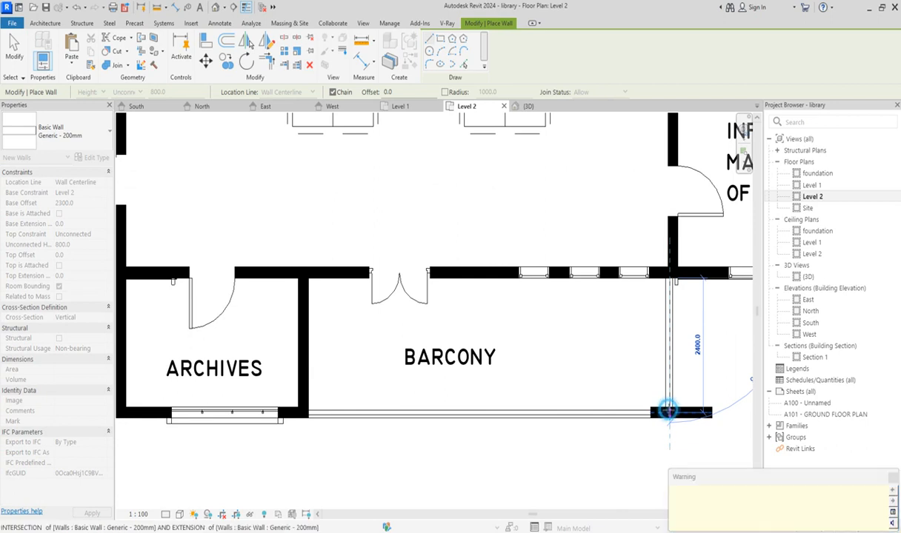
{"action": "key", "text": "Escape"}
{"action": "key", "text": "Escape"}
{"action": "key", "text": "Escape"}
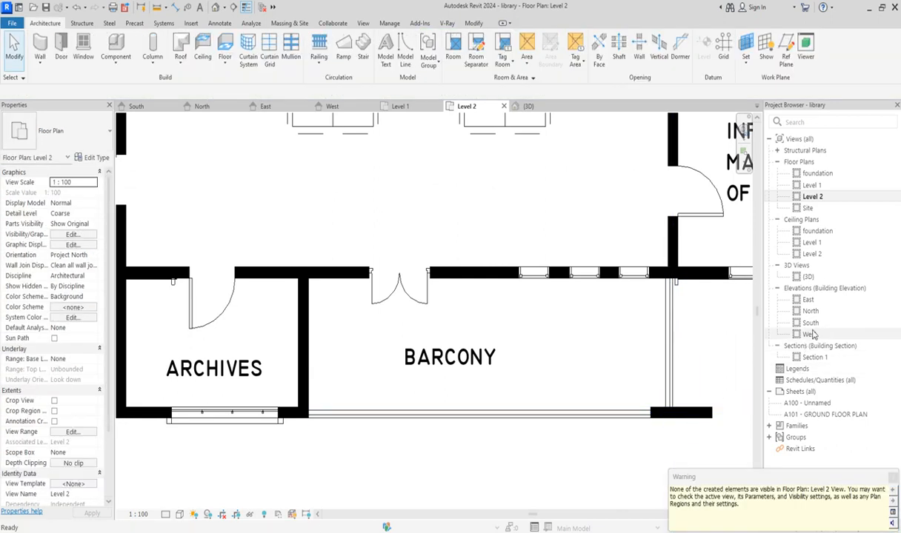
In the South elevation, shorten the wall above the balcony opening to end at the short front wall's inner edge, about 6856 mm long
{"action": "double_click", "coordinate": [807, 276]}
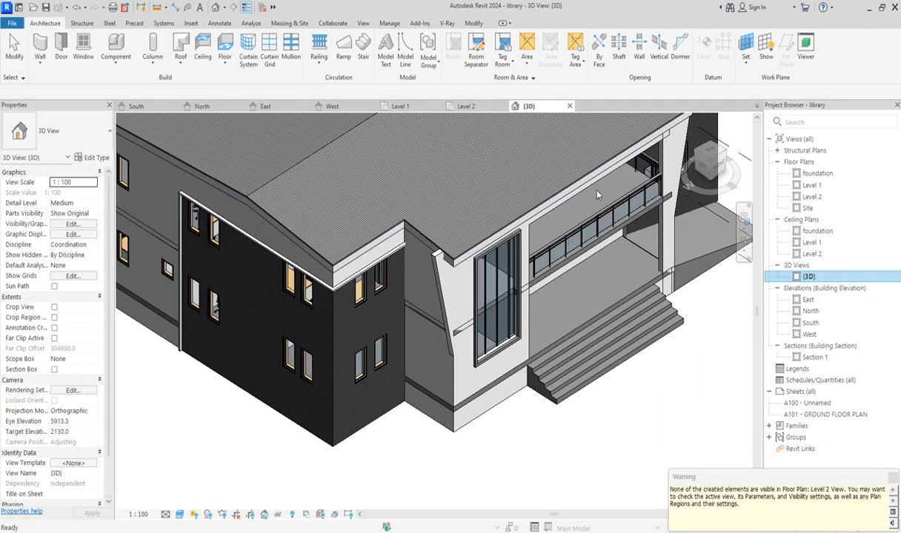
{"action": "left_click", "coordinate": [810, 323]}
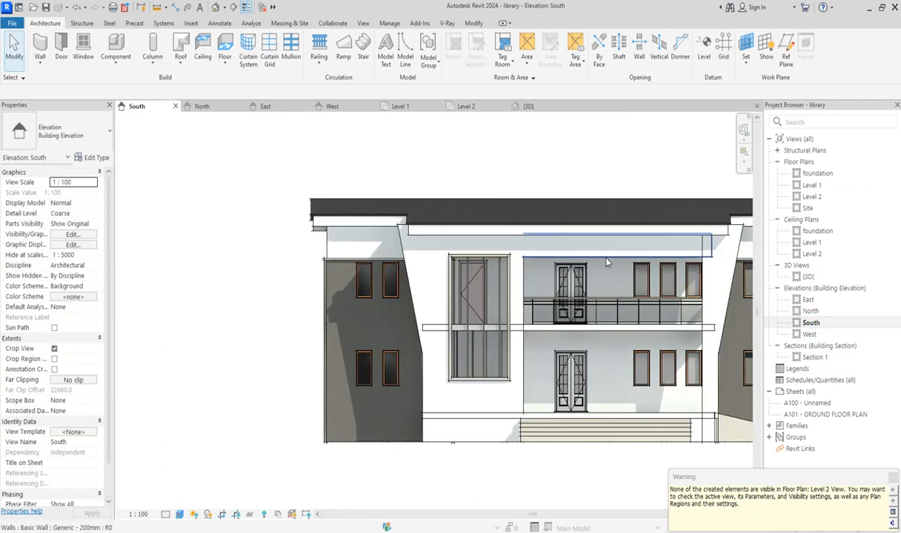
{"action": "left_click", "coordinate": [606, 263]}
{"action": "scroll", "coordinate": [704, 263], "scroll_direction": "up", "scroll_amount": 5}
{"action": "scroll", "coordinate": [703, 264], "scroll_direction": "down", "scroll_amount": 1}
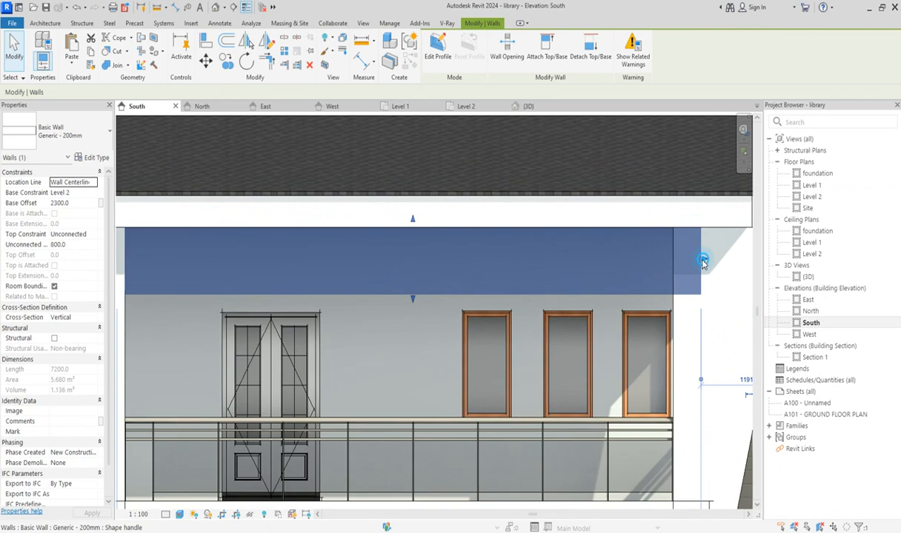
{"action": "scroll", "coordinate": [640, 331], "scroll_direction": "down", "scroll_amount": 3}
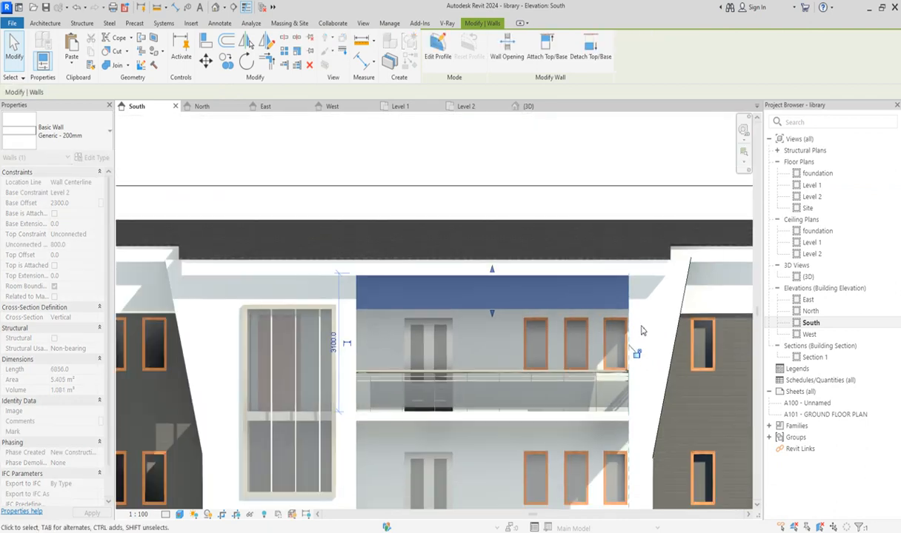
{"action": "scroll", "coordinate": [640, 331], "scroll_direction": "down", "scroll_amount": 2}
{"action": "left_click", "coordinate": [650, 370]}
{"action": "scroll", "coordinate": [491, 412], "scroll_direction": "down", "scroll_amount": 3}
{"action": "scroll", "coordinate": [622, 316], "scroll_direction": "up", "scroll_amount": 4}
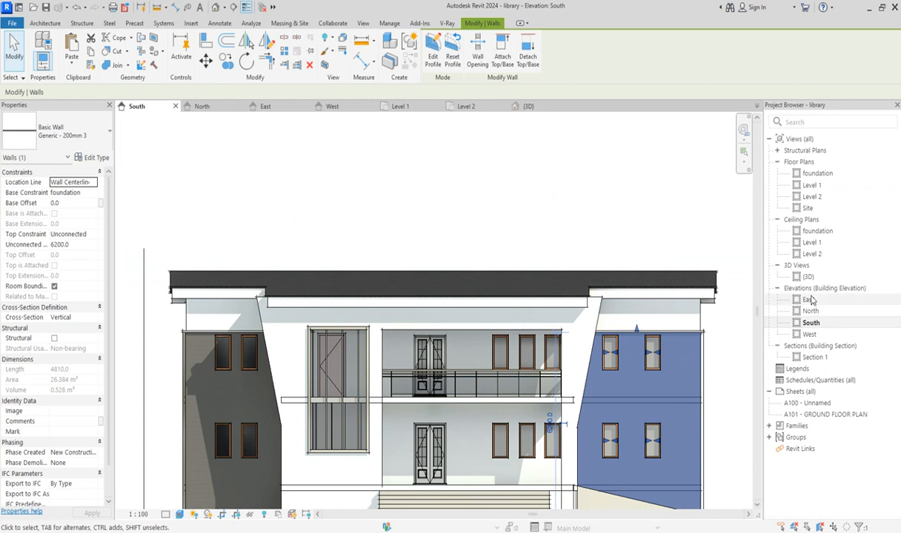
In the East elevation, attach the top of the wall above the balcony's side opening to the sloping roof
{"action": "double_click", "coordinate": [809, 299]}
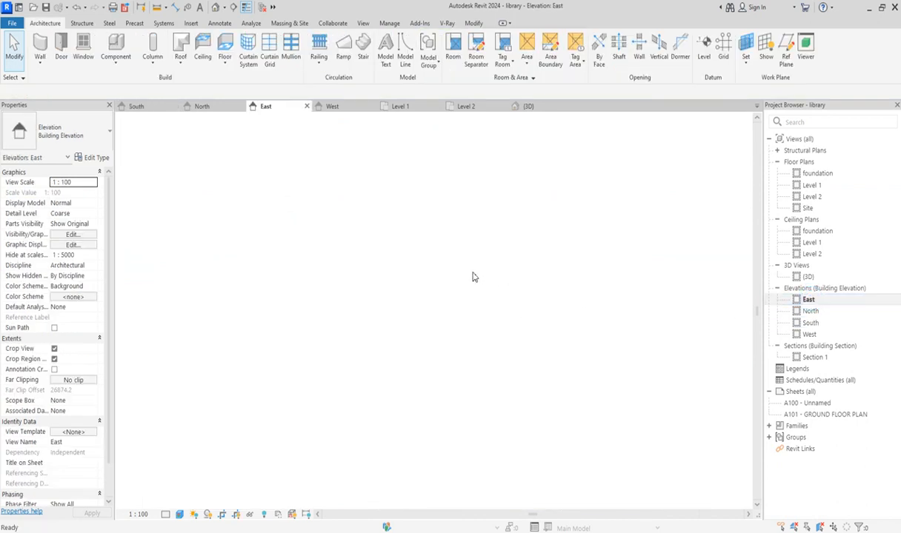
{"action": "scroll", "coordinate": [147, 263], "scroll_direction": "up", "scroll_amount": 2}
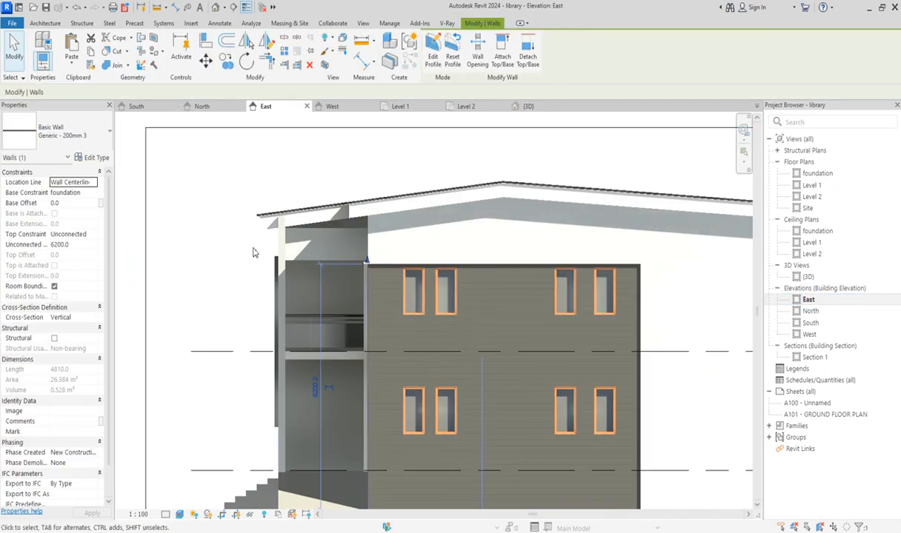
{"action": "left_click", "coordinate": [321, 261]}
{"action": "scroll", "coordinate": [311, 248], "scroll_direction": "up", "scroll_amount": 3}
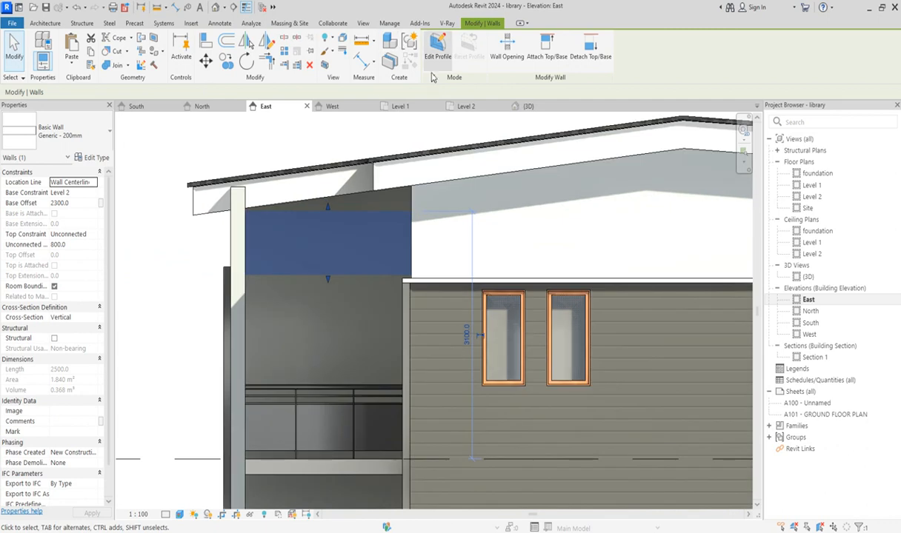
{"action": "left_click", "coordinate": [546, 49]}
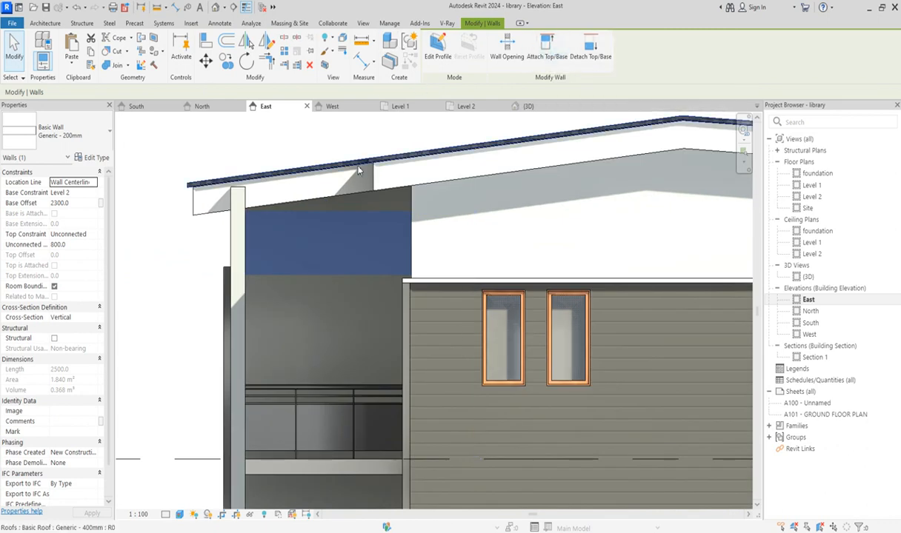
{"action": "left_click", "coordinate": [333, 180]}
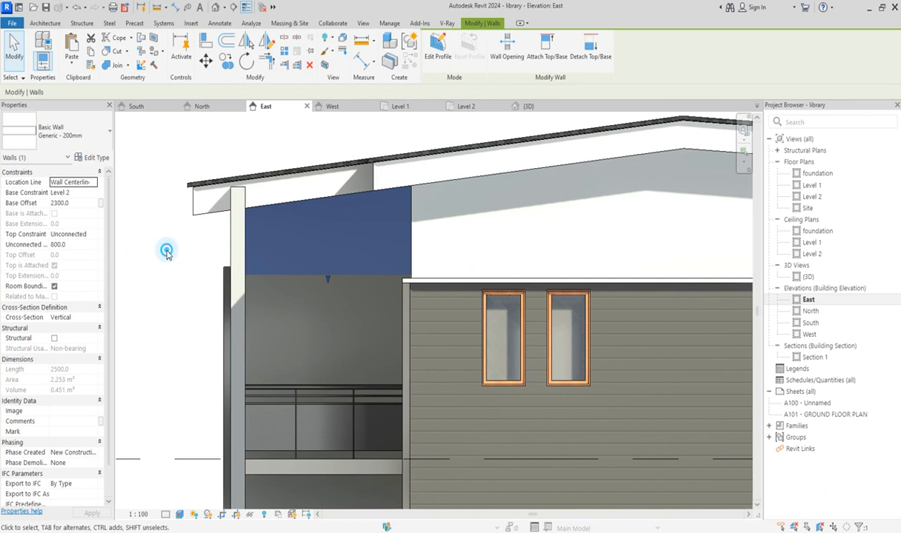
{"action": "left_click", "coordinate": [169, 256]}
Open the in-place frame model around the archives curtain wall for editing in the Level 2 plan
{"action": "scroll", "coordinate": [400, 243], "scroll_direction": "down", "scroll_amount": 8}
{"action": "scroll", "coordinate": [304, 323], "scroll_direction": "up", "scroll_amount": 5}
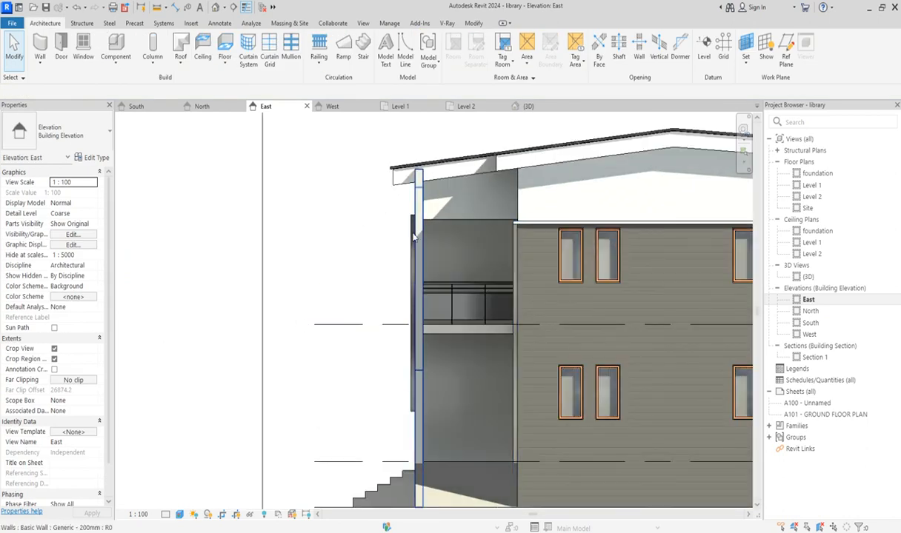
{"action": "left_click", "coordinate": [413, 237]}
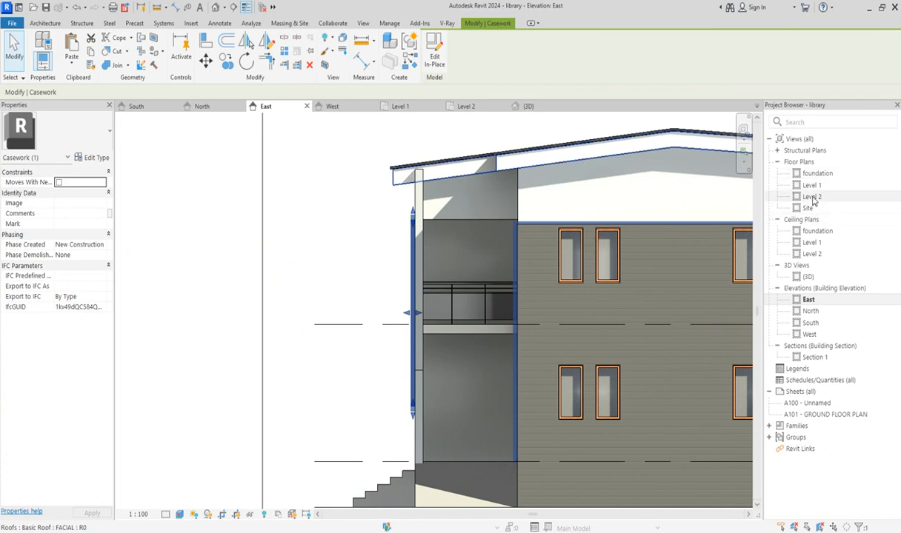
{"action": "double_click", "coordinate": [812, 197]}
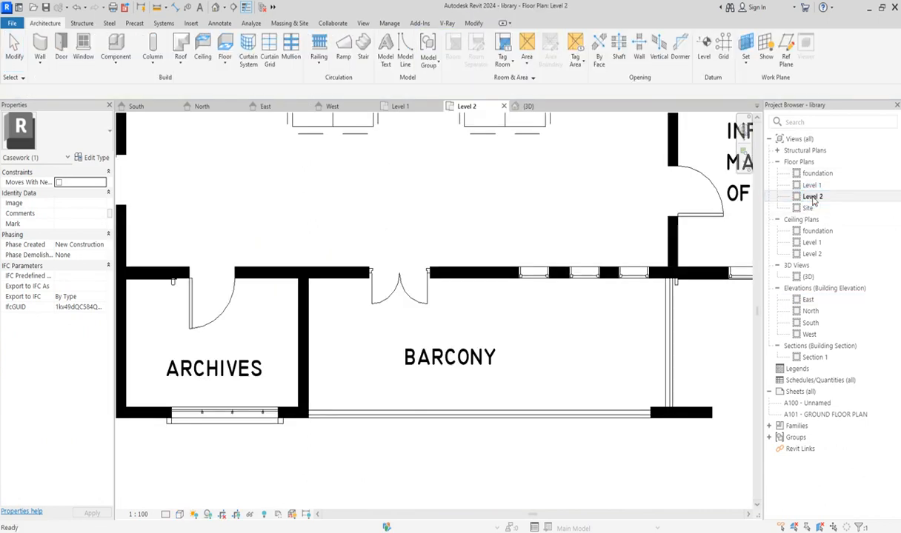
{"action": "scroll", "coordinate": [492, 305], "scroll_direction": "down", "scroll_amount": 2}
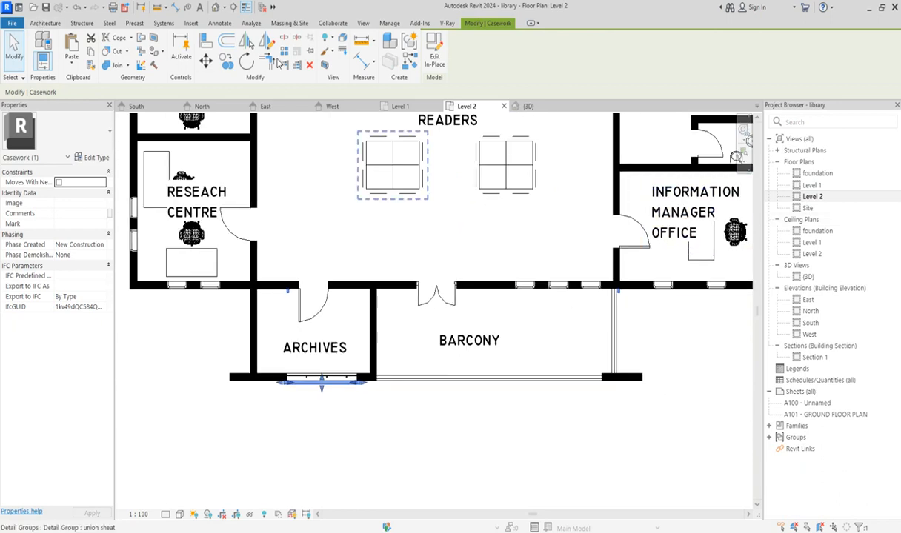
{"action": "left_click", "coordinate": [441, 66]}
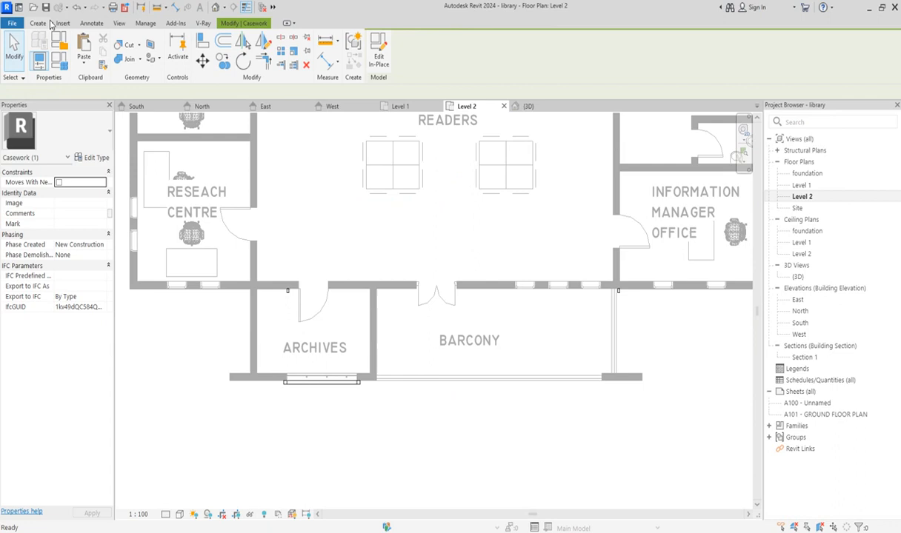
Sketch an L-shaped sweep path from the archives' outer corner along the balcony's front edge and side railing to the main wall
{"action": "left_click", "coordinate": [39, 23]}
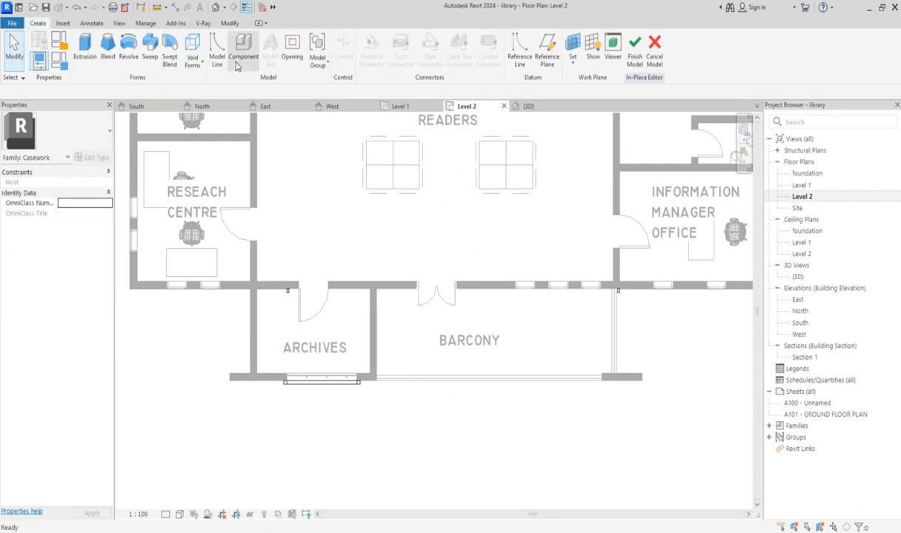
{"action": "left_click", "coordinate": [153, 62]}
{"action": "left_click", "coordinate": [487, 40]}
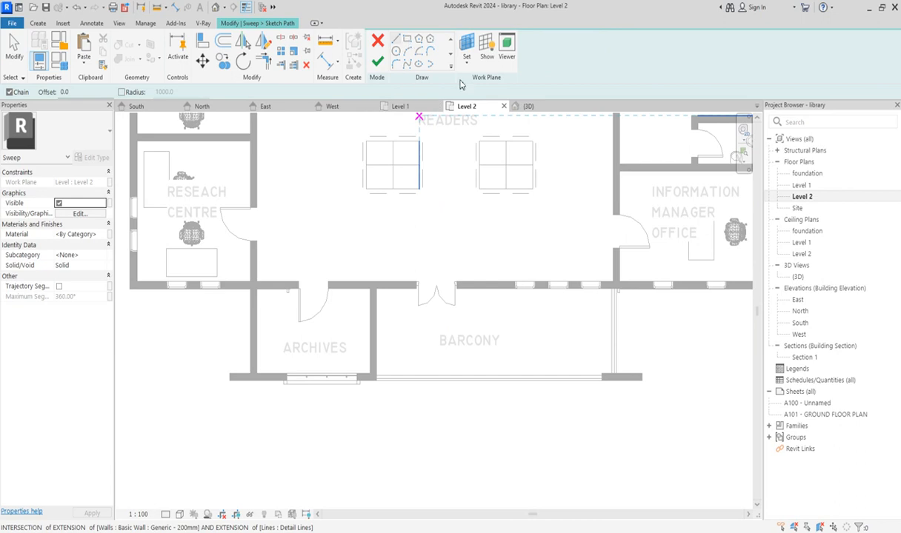
{"action": "scroll", "coordinate": [374, 379], "scroll_direction": "up", "scroll_amount": 4}
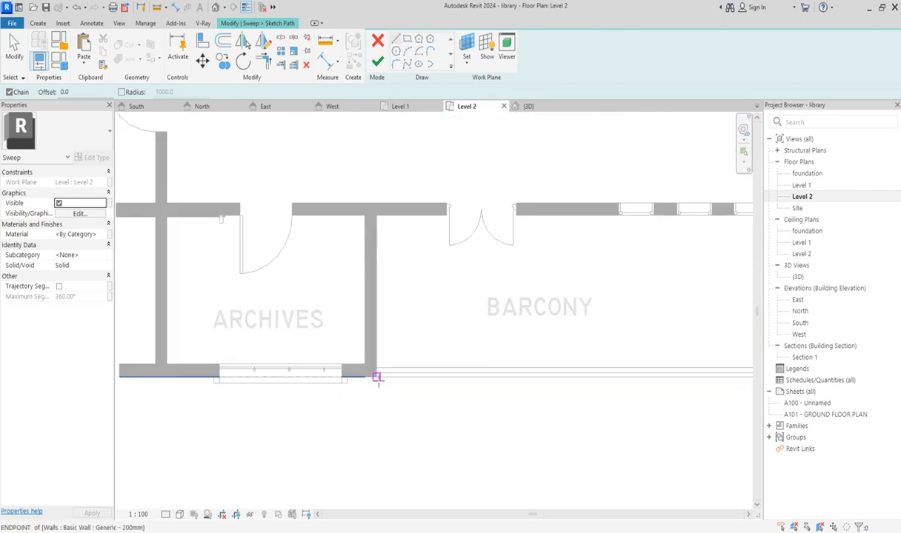
{"action": "left_click", "coordinate": [377, 378]}
{"action": "scroll", "coordinate": [460, 376], "scroll_direction": "down", "scroll_amount": 3}
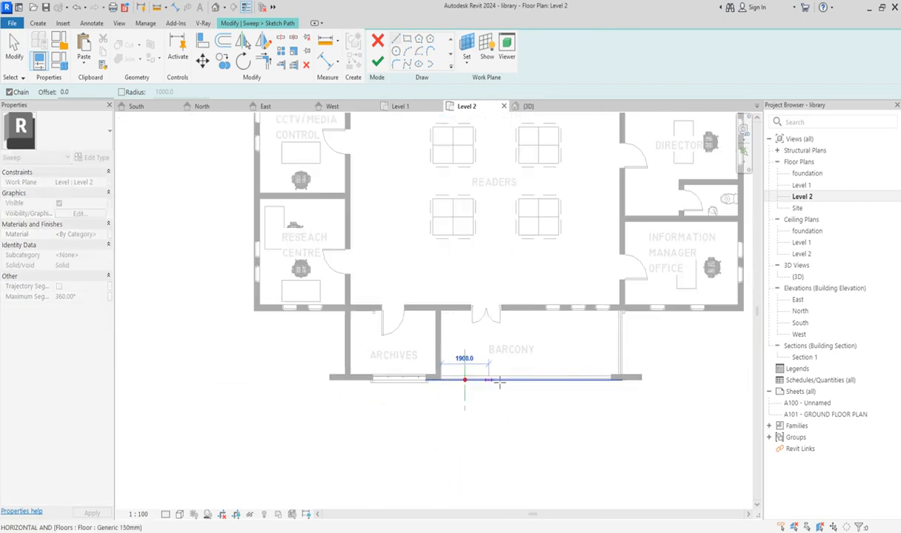
{"action": "scroll", "coordinate": [620, 379], "scroll_direction": "up", "scroll_amount": 3}
{"action": "scroll", "coordinate": [620, 379], "scroll_direction": "up", "scroll_amount": 3}
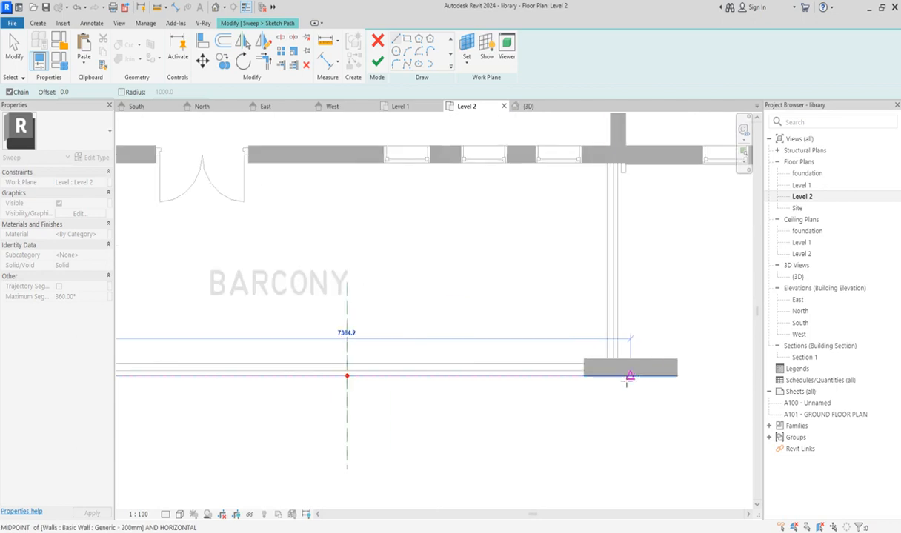
{"action": "left_click", "coordinate": [619, 375]}
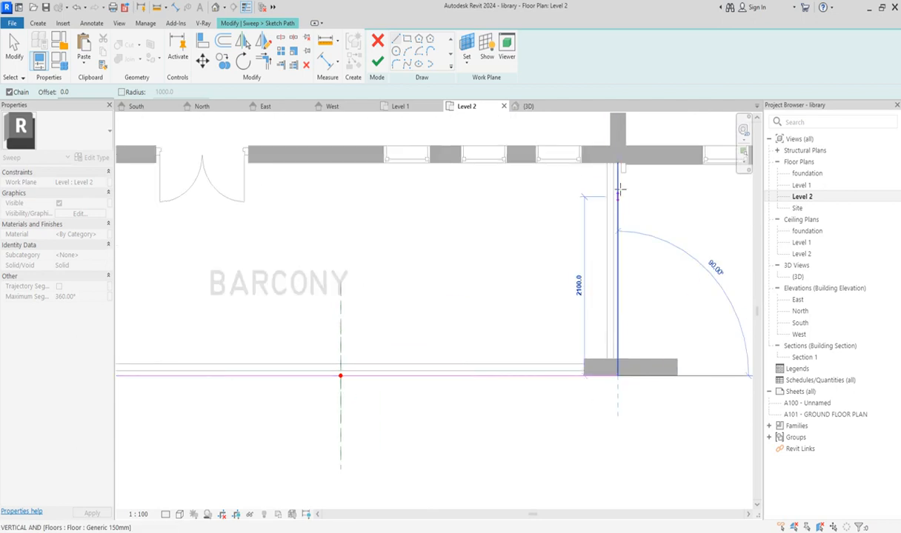
{"action": "left_click", "coordinate": [618, 163]}
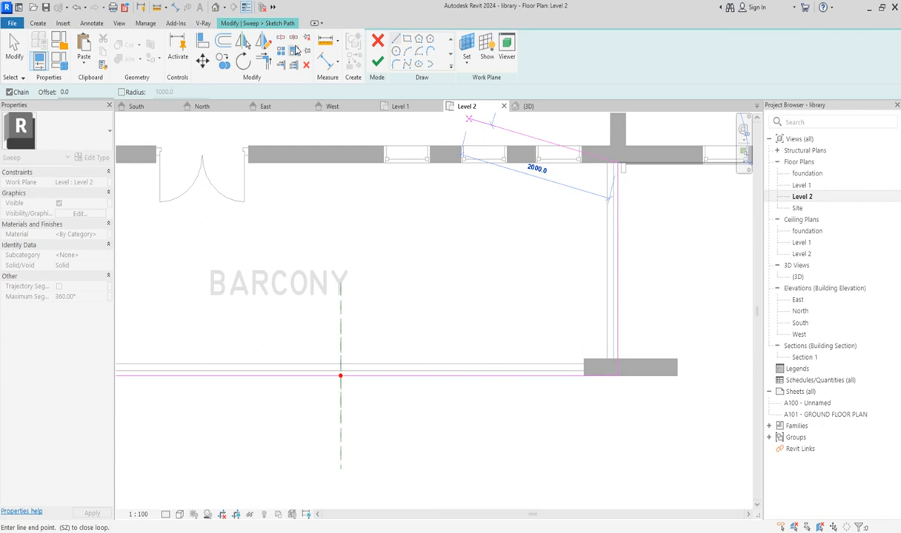
{"action": "left_click", "coordinate": [377, 61]}
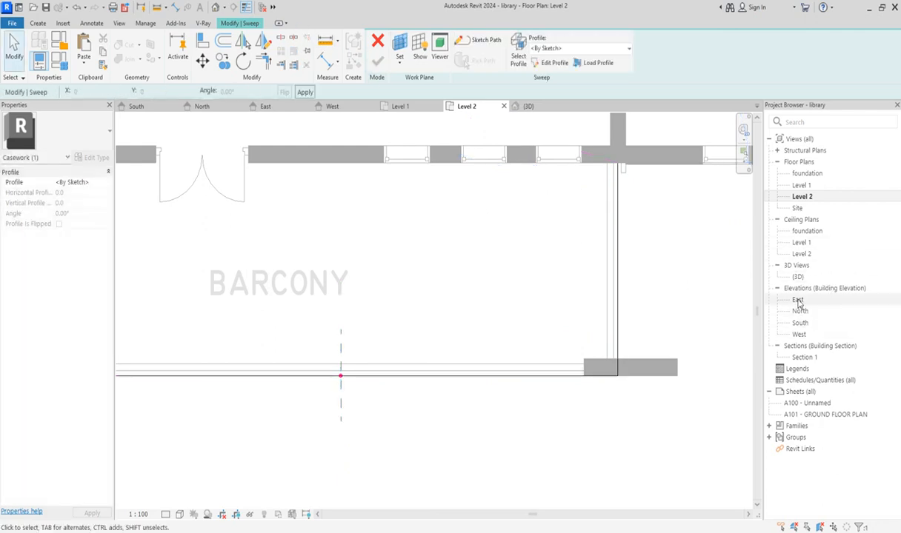
In the East elevation, sketch a rectangular sweep profile about 160 by 120 mm outside the front wall, level with the header wall's lower edge
{"action": "double_click", "coordinate": [798, 300]}
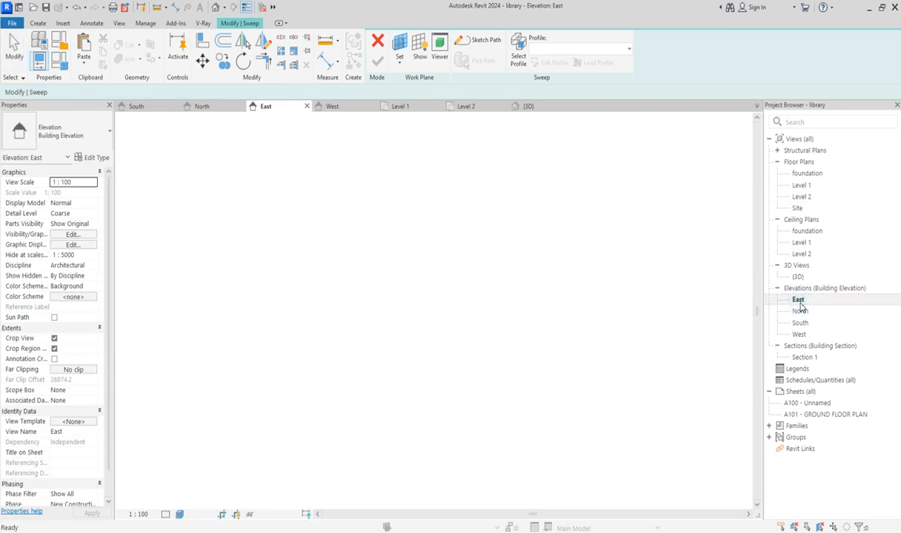
{"action": "left_click", "coordinate": [518, 56]}
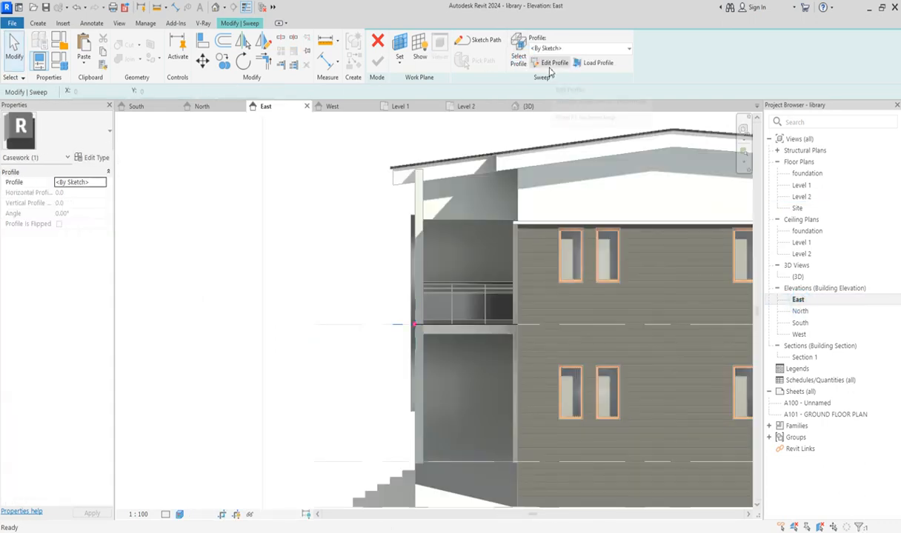
{"action": "left_click", "coordinate": [551, 63]}
{"action": "scroll", "coordinate": [427, 222], "scroll_direction": "up", "scroll_amount": 2}
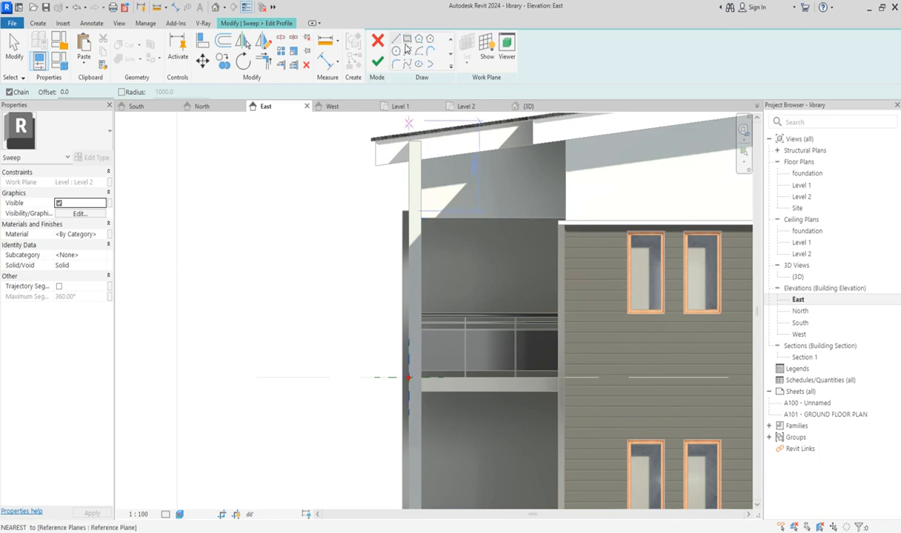
{"action": "left_click", "coordinate": [406, 45]}
{"action": "scroll", "coordinate": [417, 216], "scroll_direction": "up", "scroll_amount": 2}
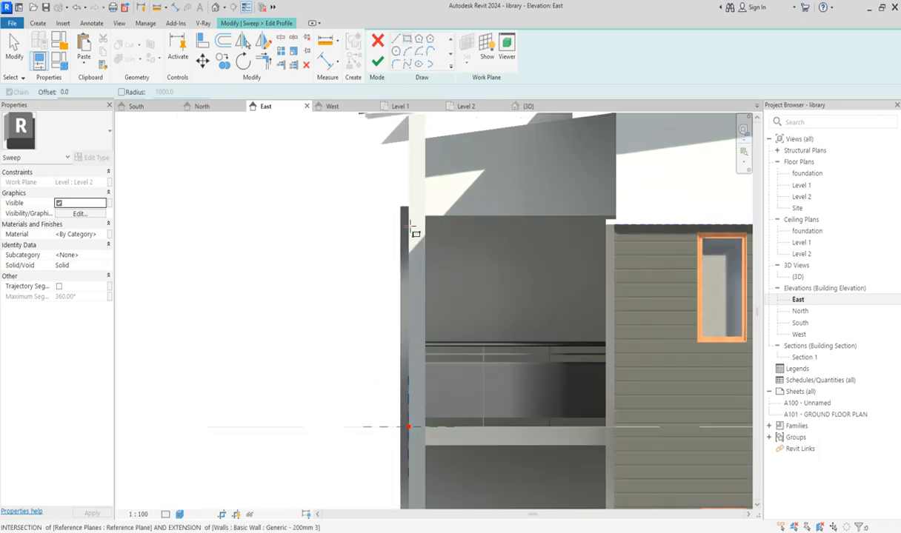
{"action": "scroll", "coordinate": [417, 217], "scroll_direction": "up", "scroll_amount": 2}
{"action": "left_click", "coordinate": [403, 216]}
{"action": "left_click", "coordinate": [379, 197]}
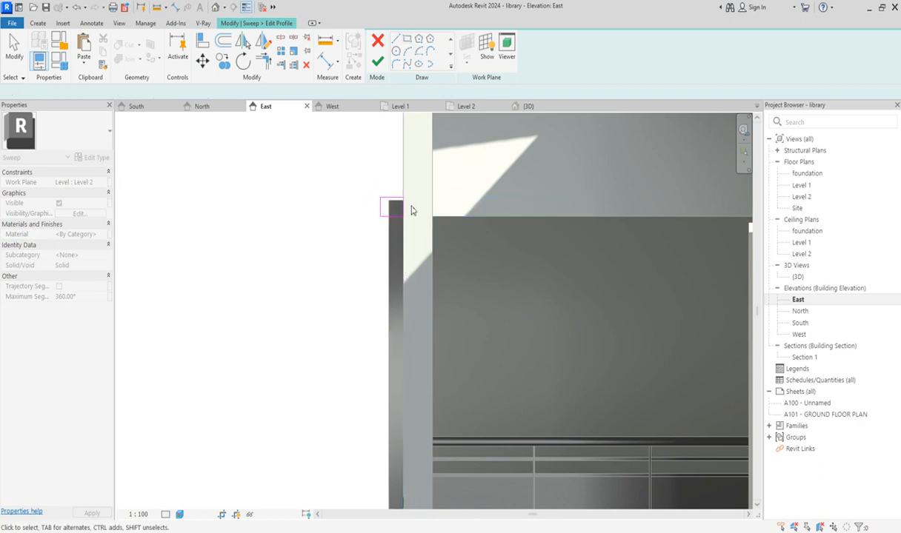
{"action": "key", "text": "Escape"}
Set the profile's width to 180 mm and its height to 85 mm, and finish the sweep
{"action": "left_click", "coordinate": [397, 218]}
{"action": "scroll", "coordinate": [415, 207], "scroll_direction": "up", "scroll_amount": 1}
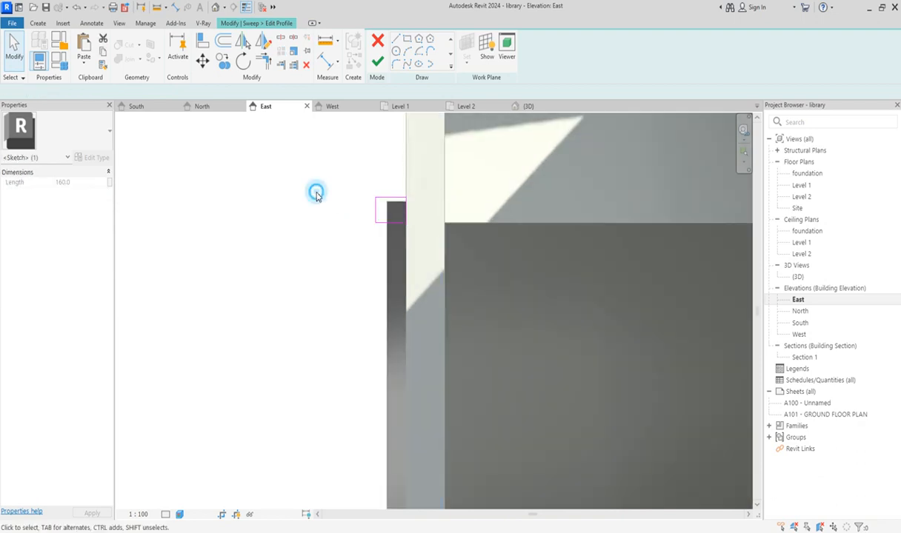
{"action": "left_click", "coordinate": [316, 194]}
{"action": "left_click", "coordinate": [384, 205]}
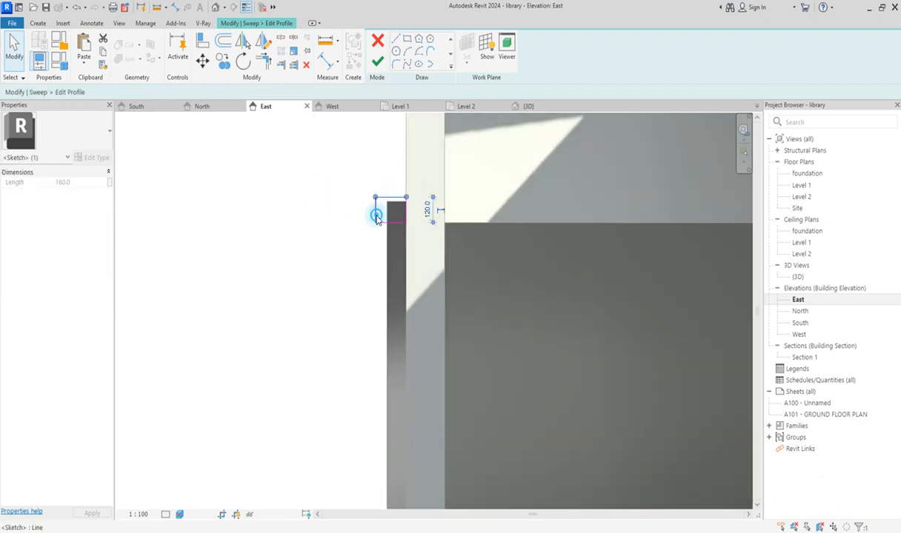
{"action": "left_click", "coordinate": [391, 163]}
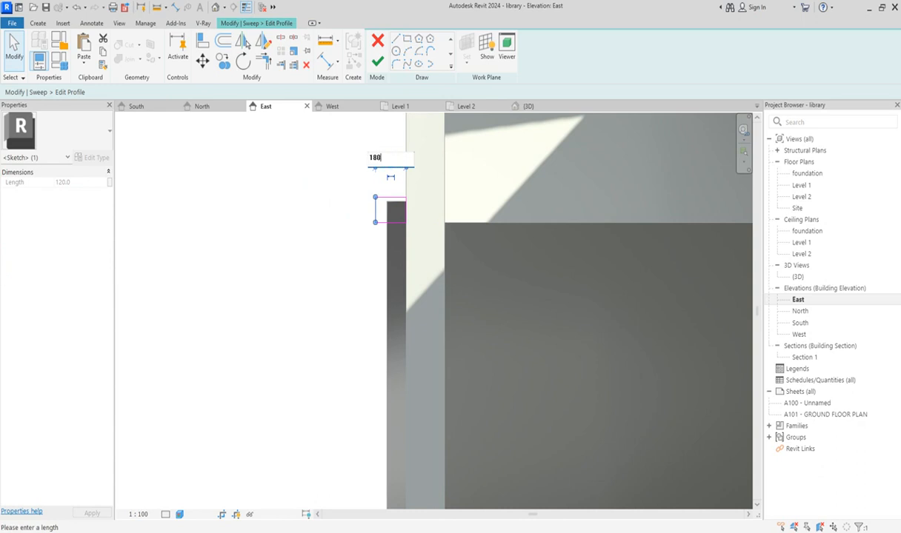
{"action": "key", "text": "Return"}
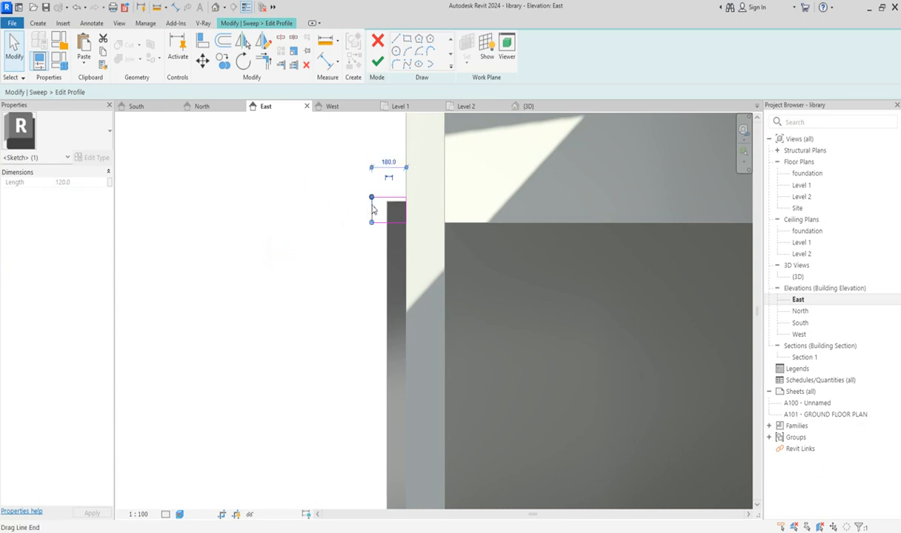
{"action": "left_click", "coordinate": [340, 256]}
{"action": "left_click", "coordinate": [394, 197]}
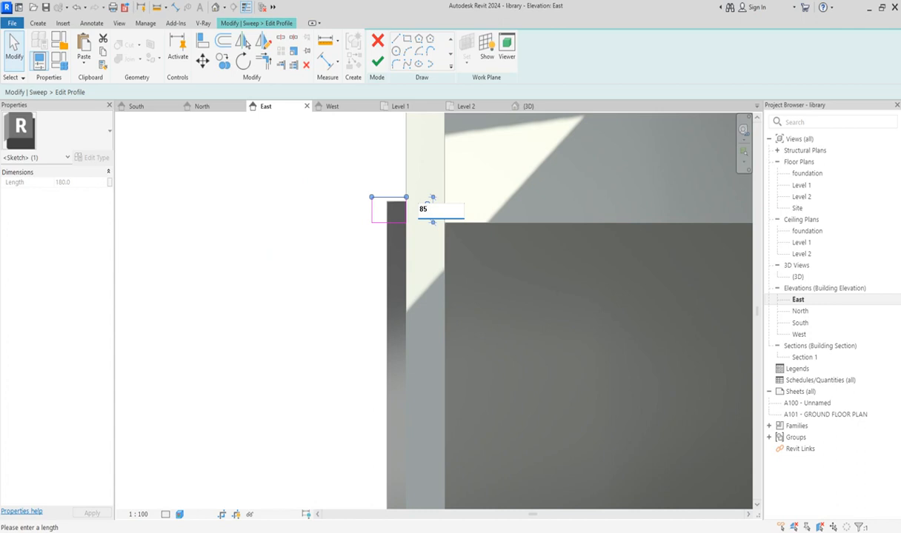
{"action": "left_click", "coordinate": [333, 305]}
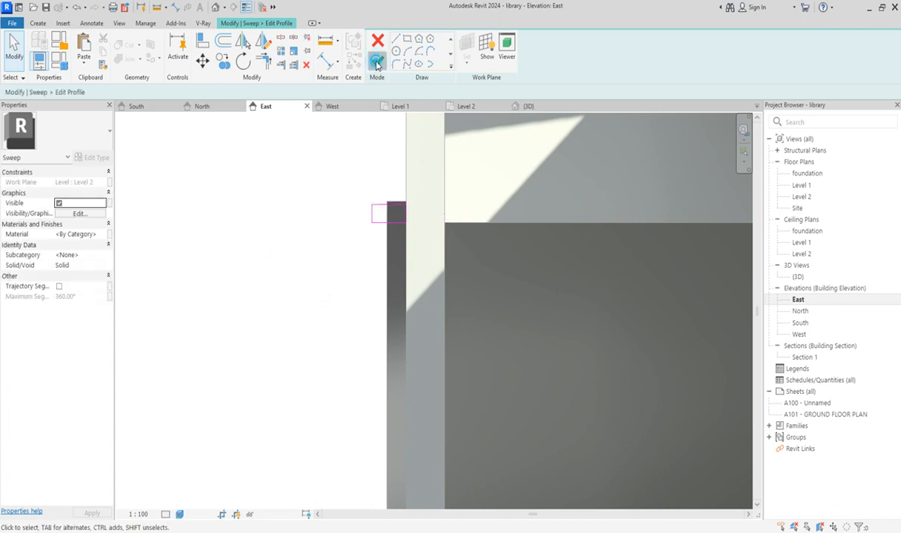
{"action": "left_click", "coordinate": [377, 63]}
{"action": "left_click", "coordinate": [377, 62]}
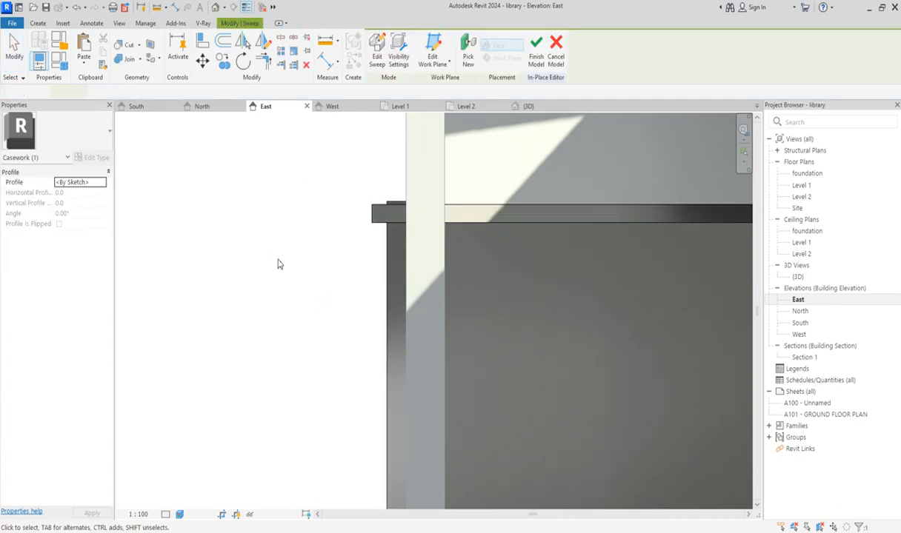
Assign the Aluminium(8) material to the new sweep and the curtain wall frame, and finish the in-place model
{"action": "scroll", "coordinate": [278, 265], "scroll_direction": "down", "scroll_amount": 5}
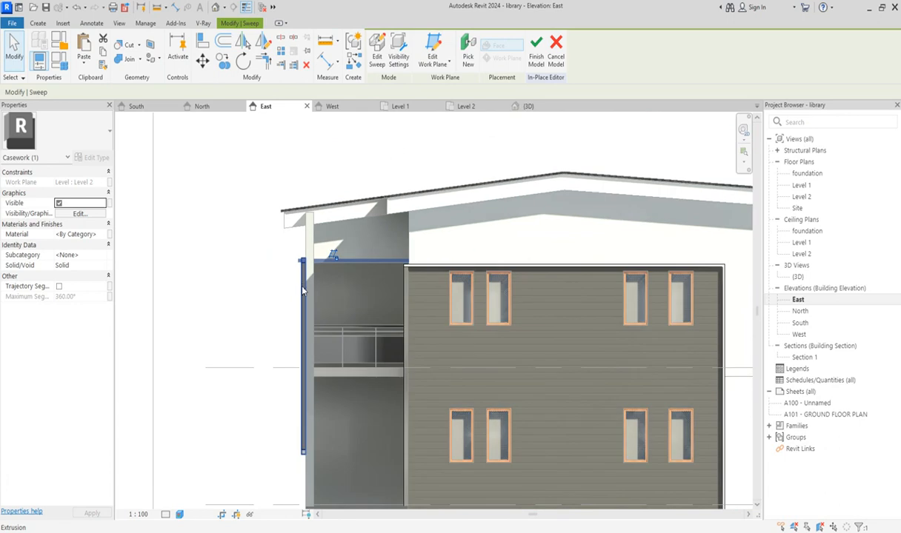
{"action": "left_click", "coordinate": [302, 289], "text": "ctrl"}
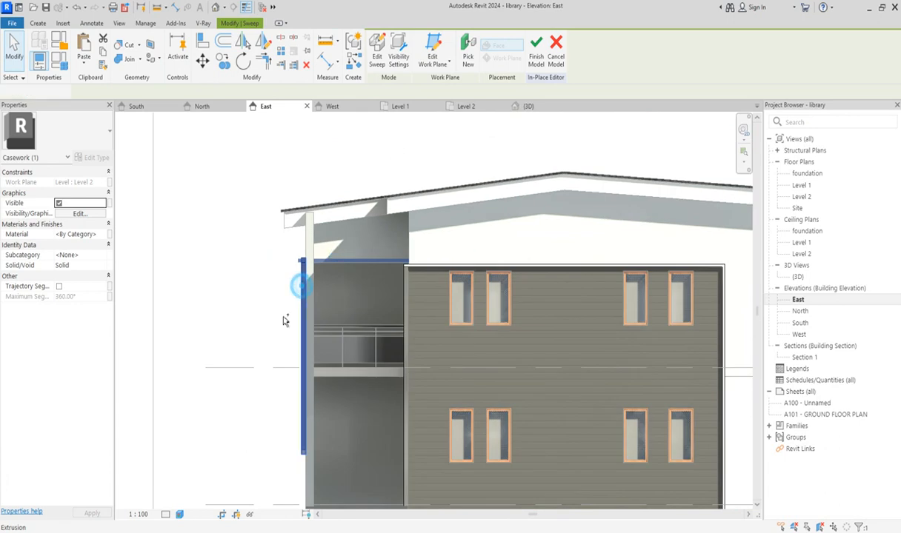
{"action": "left_click", "coordinate": [104, 234]}
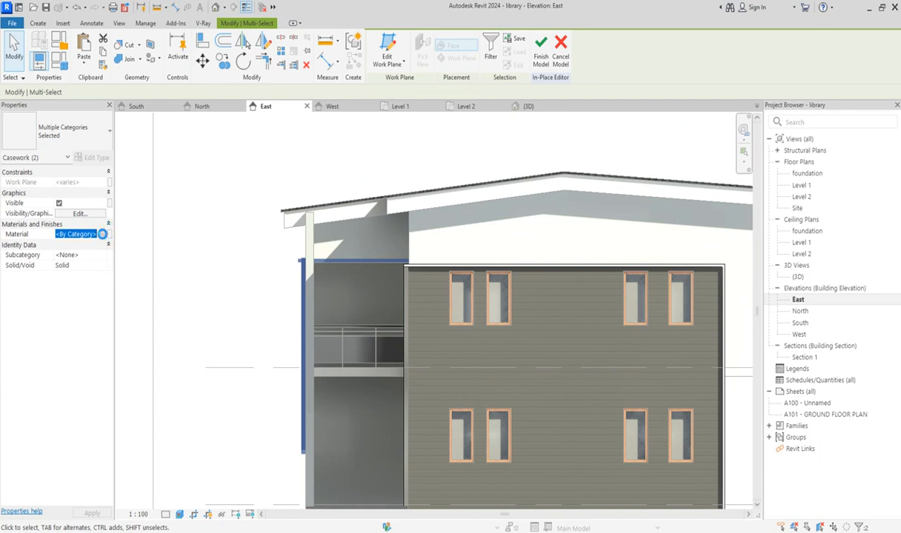
{"action": "left_click", "coordinate": [103, 234]}
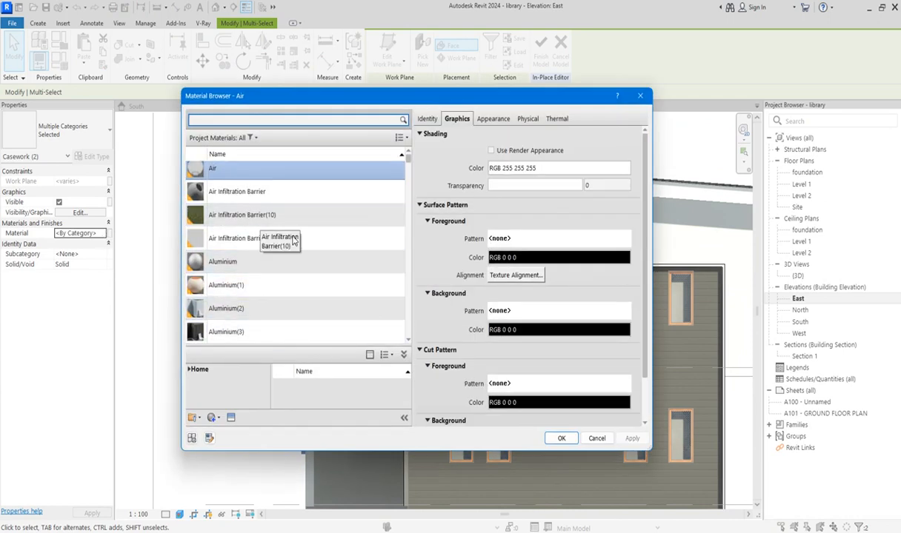
{"action": "scroll", "coordinate": [248, 300], "scroll_direction": "down", "scroll_amount": 3}
{"action": "double_click", "coordinate": [236, 246]}
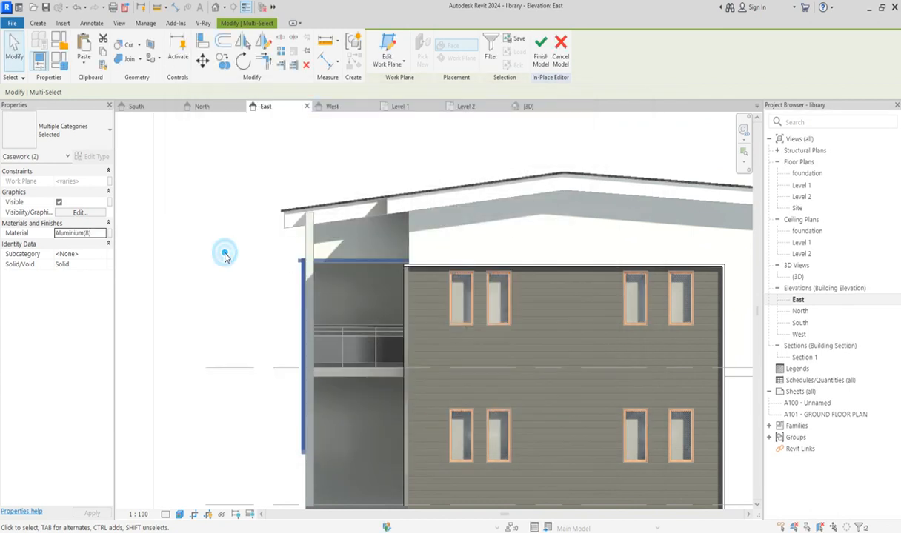
{"action": "left_click", "coordinate": [226, 256]}
{"action": "left_click", "coordinate": [373, 58]}
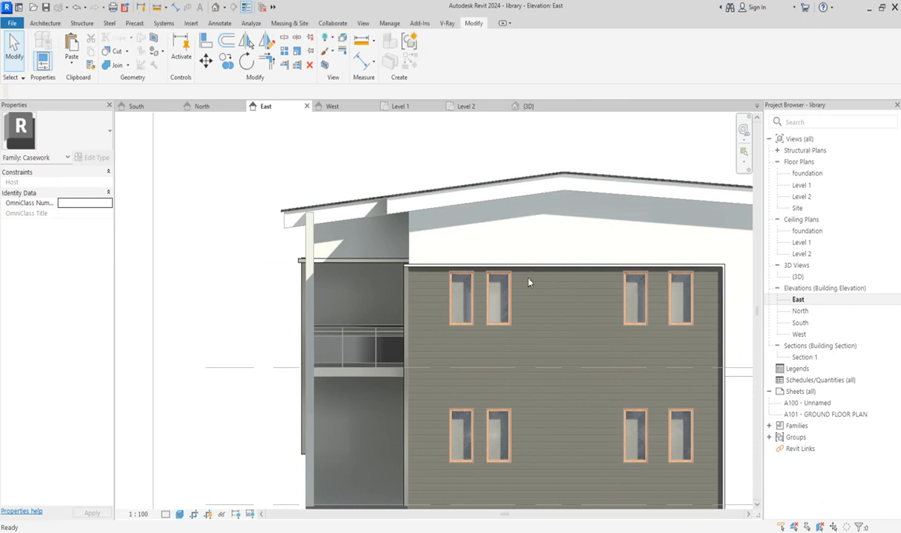
Examine the building's facade and new balcony trim in the 3D view from the front-left and front-right corners
{"action": "double_click", "coordinate": [800, 276]}
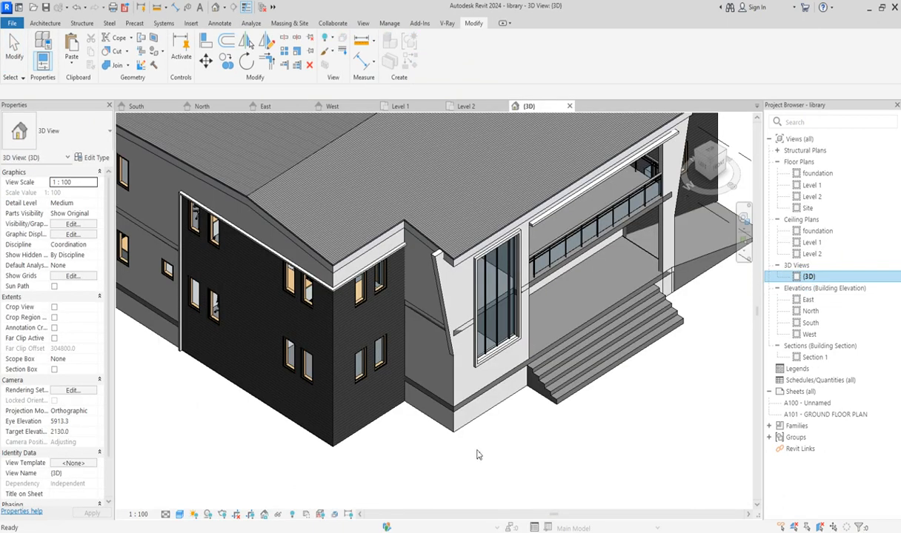
{"action": "scroll", "coordinate": [477, 453], "scroll_direction": "down", "scroll_amount": 3}
{"action": "left_click", "coordinate": [605, 425]}
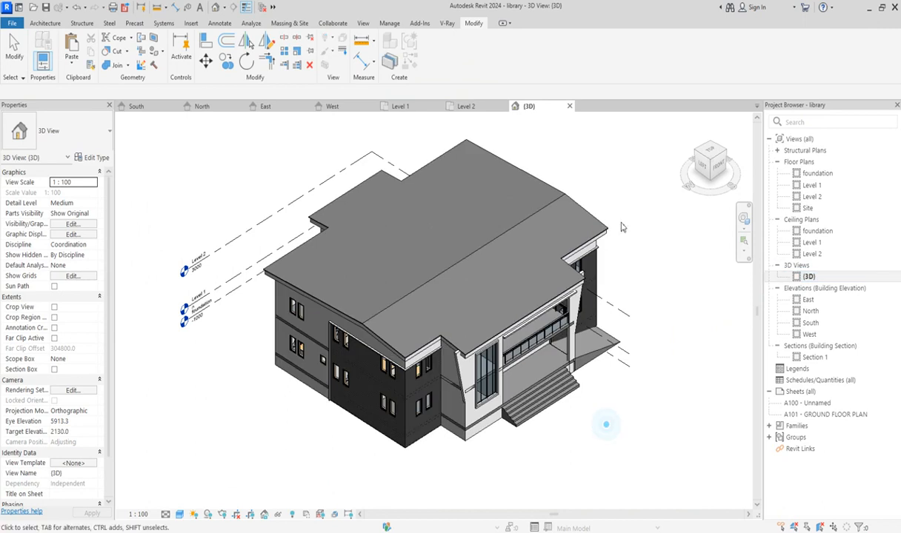
{"action": "left_click", "coordinate": [727, 154]}
{"action": "scroll", "coordinate": [665, 262], "scroll_direction": "down", "scroll_amount": 2}
{"action": "middle_click_drag", "start_coordinate": [377, 411], "coordinate": [276, 442]}
{"action": "scroll", "coordinate": [277, 441], "scroll_direction": "up", "scroll_amount": 2}
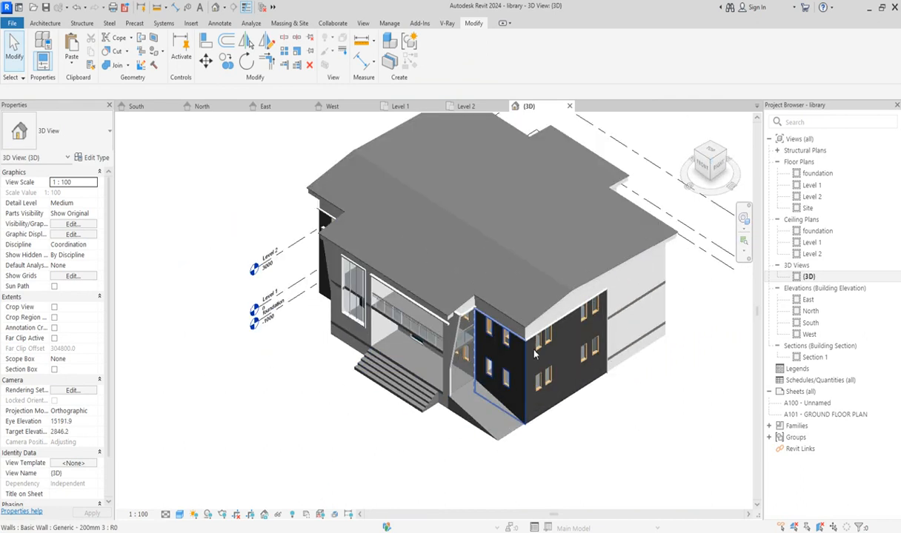
Open the entrance stairs model for in-place editing and select both the stair and ramp extrusions
{"action": "scroll", "coordinate": [434, 382], "scroll_direction": "up", "scroll_amount": 4}
{"action": "scroll", "coordinate": [393, 397], "scroll_direction": "down", "scroll_amount": 3}
{"action": "scroll", "coordinate": [359, 410], "scroll_direction": "up", "scroll_amount": 2}
{"action": "scroll", "coordinate": [359, 409], "scroll_direction": "up", "scroll_amount": 2}
{"action": "left_click", "coordinate": [347, 403]}
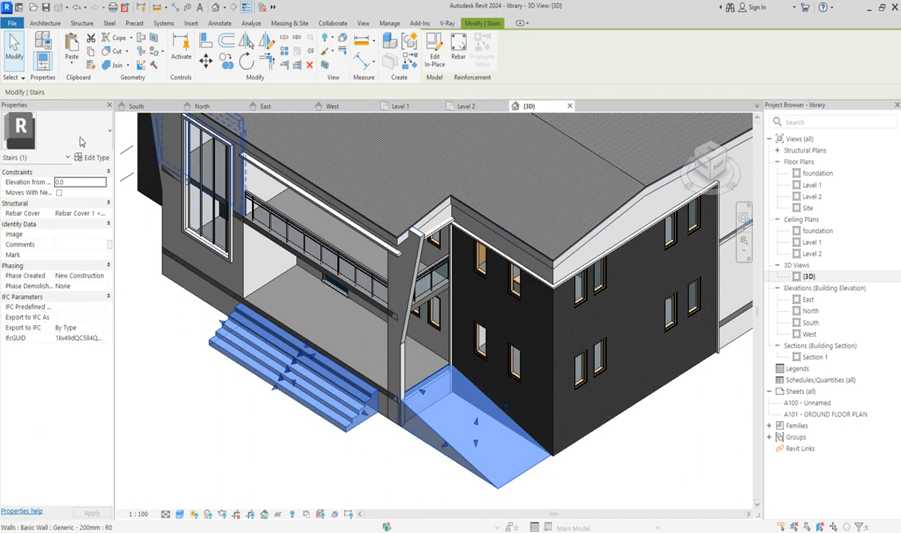
{"action": "left_click", "coordinate": [435, 64]}
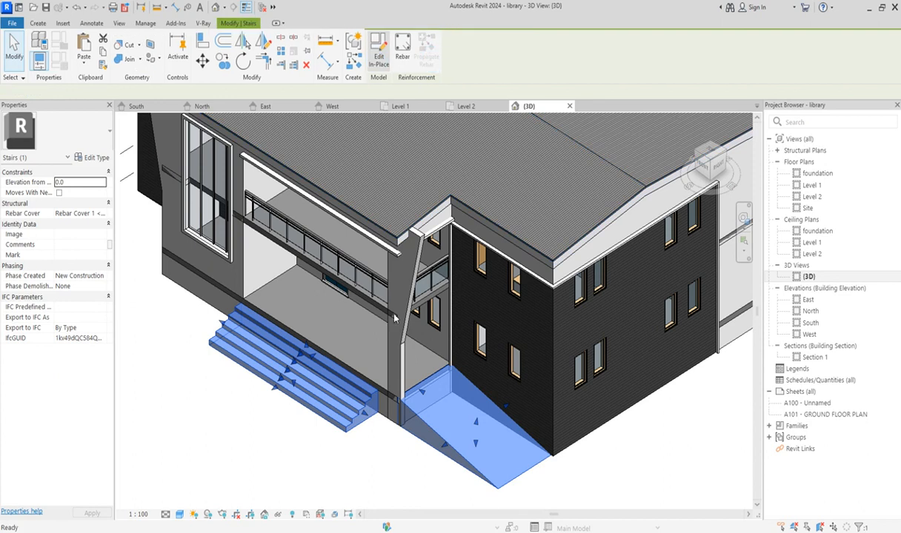
{"action": "left_click", "coordinate": [362, 406]}
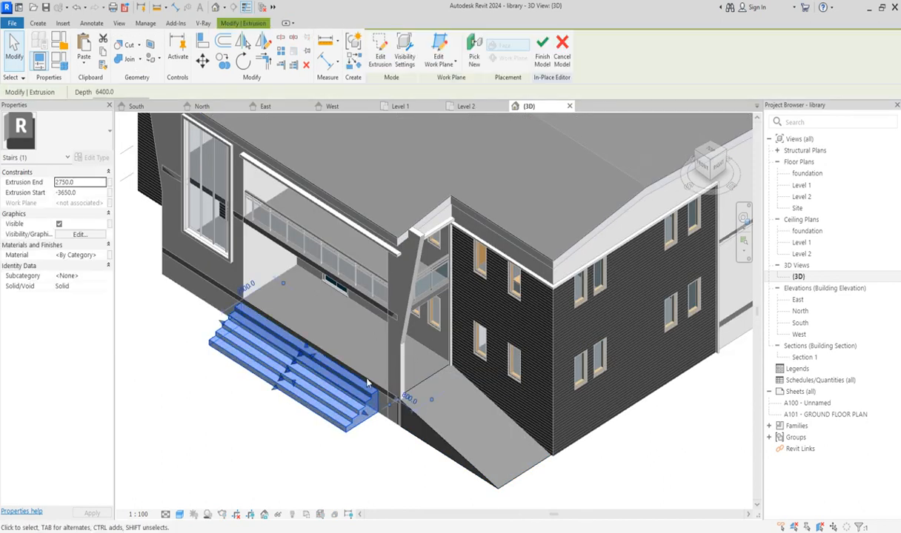
{"action": "left_click", "coordinate": [426, 417], "text": "ctrl"}
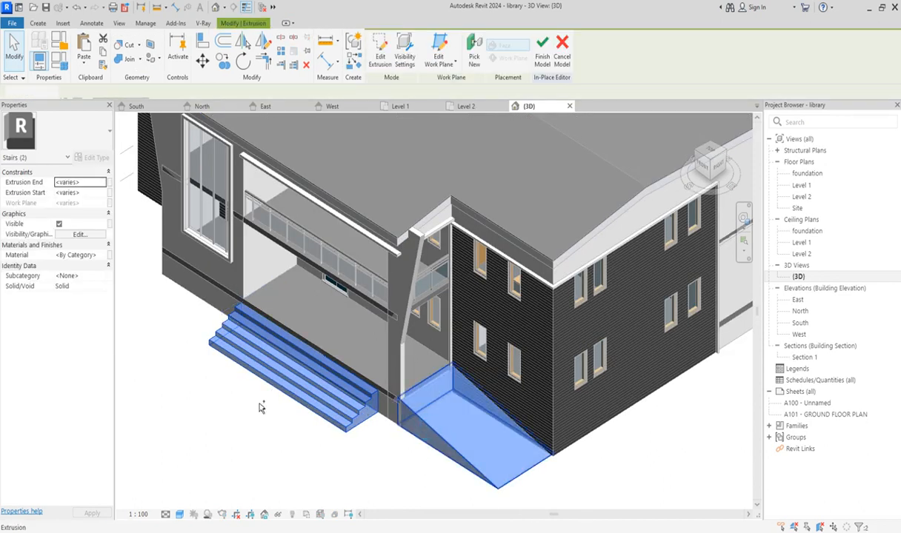
For the selected extrusions' material, duplicate Aluminium(2) with its assets and make the copy use its render appearance for shading
{"action": "left_click", "coordinate": [102, 256]}
{"action": "left_click", "coordinate": [103, 254]}
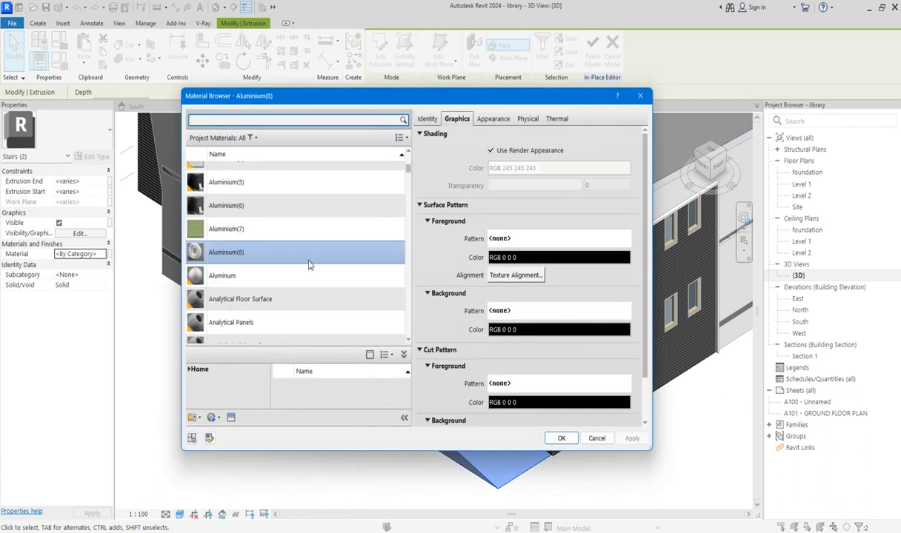
{"action": "scroll", "coordinate": [221, 288], "scroll_direction": "down", "scroll_amount": 3}
{"action": "scroll", "coordinate": [221, 287], "scroll_direction": "up", "scroll_amount": 4}
{"action": "left_click", "coordinate": [242, 250]}
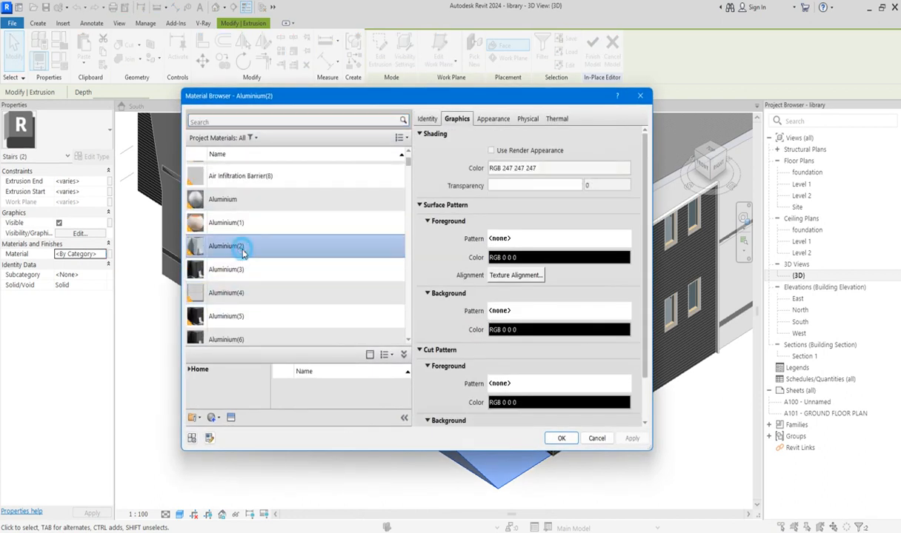
{"action": "right_click", "coordinate": [242, 251]}
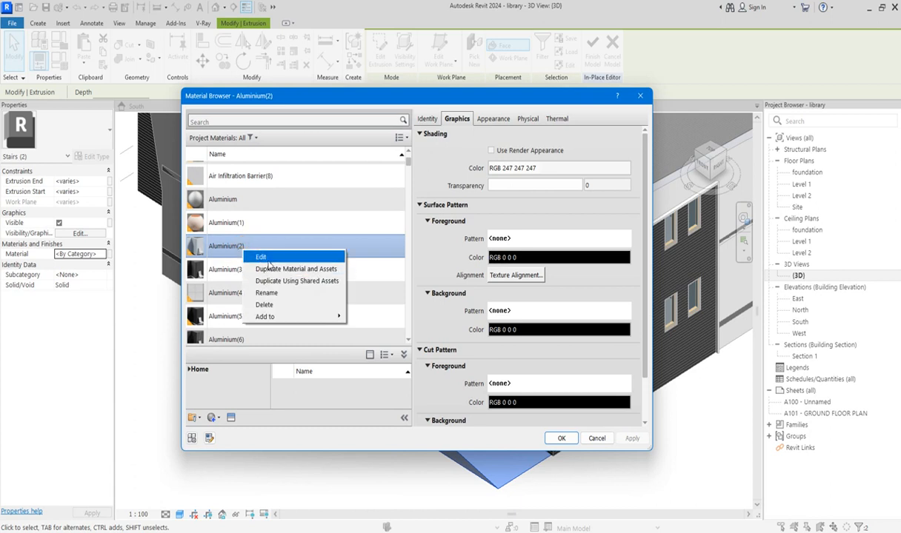
{"action": "left_click", "coordinate": [280, 269]}
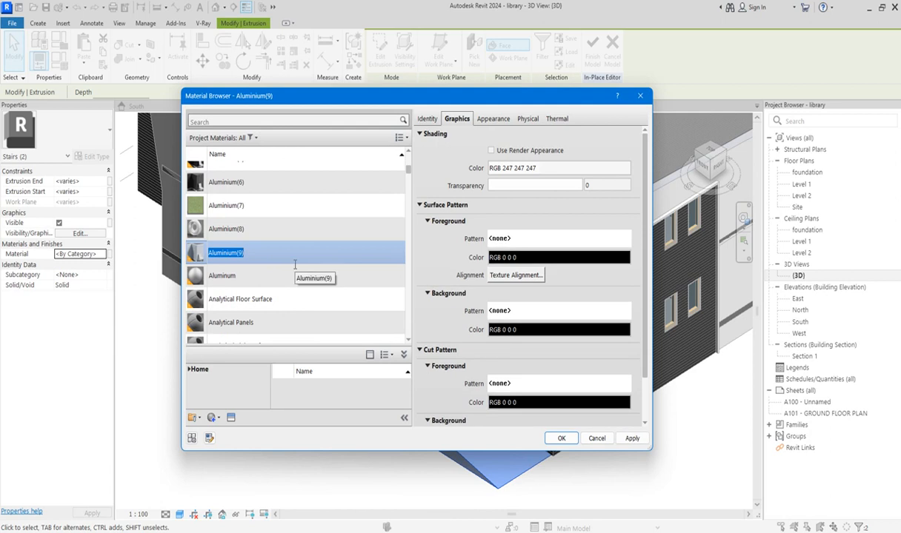
{"action": "left_click", "coordinate": [491, 151]}
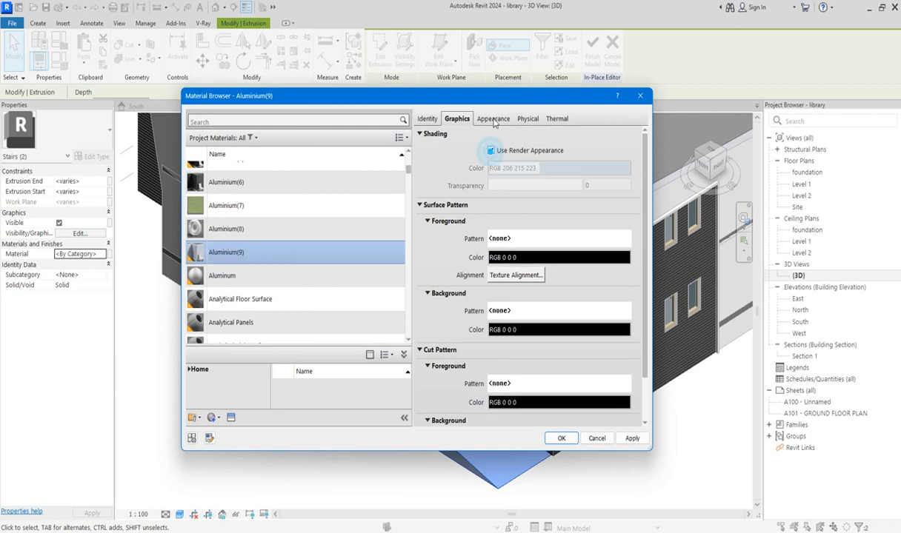
Replace the copied material's appearance with 3in Square - Terra Cotta, apply it to the stairs and ramp, and finish the in-place model
{"action": "left_click", "coordinate": [493, 120]}
{"action": "left_click", "coordinate": [626, 134]}
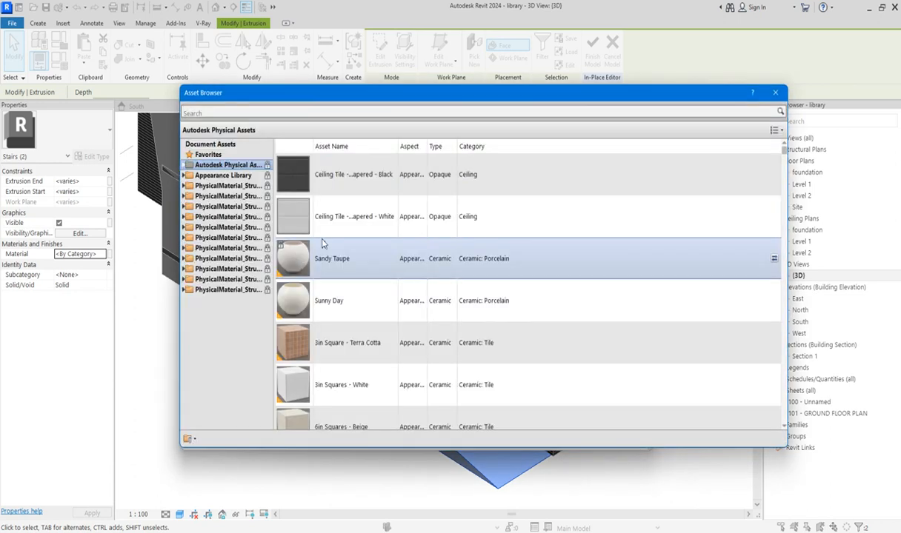
{"action": "left_click", "coordinate": [184, 175]}
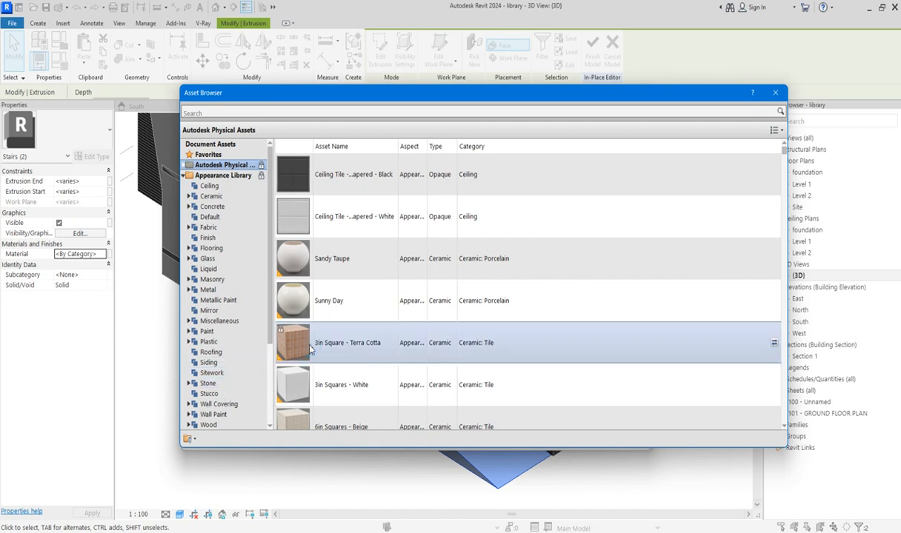
{"action": "scroll", "coordinate": [296, 355], "scroll_direction": "down", "scroll_amount": 4}
{"action": "left_click", "coordinate": [347, 346]}
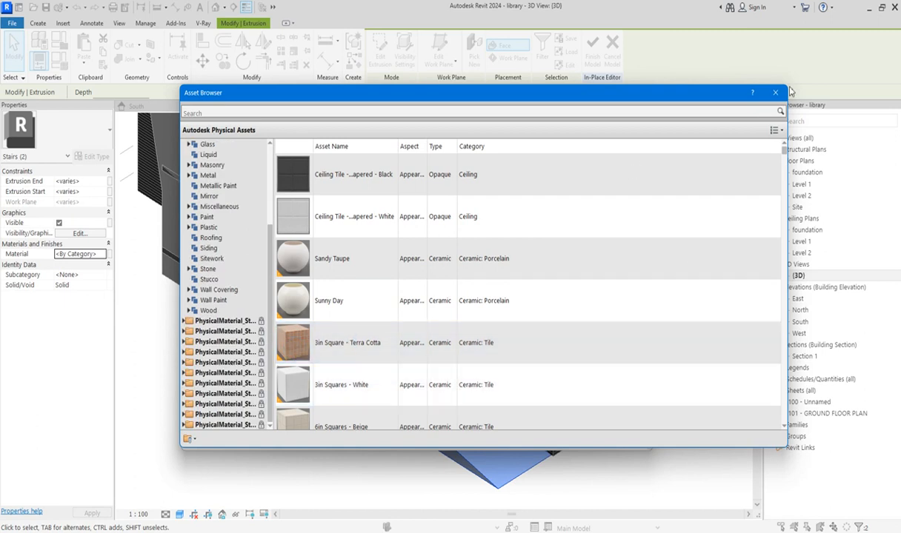
{"action": "left_click", "coordinate": [776, 94]}
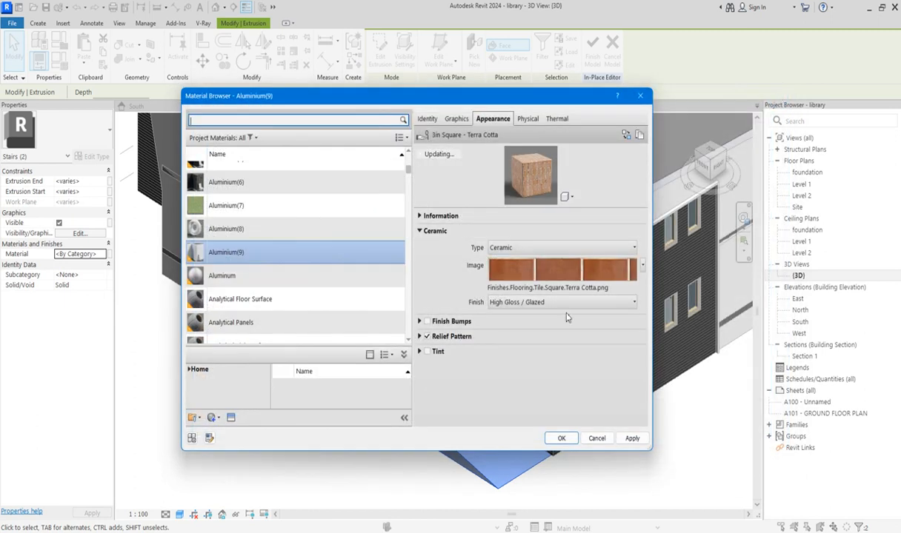
{"action": "left_click", "coordinate": [561, 439]}
{"action": "left_click", "coordinate": [396, 478]}
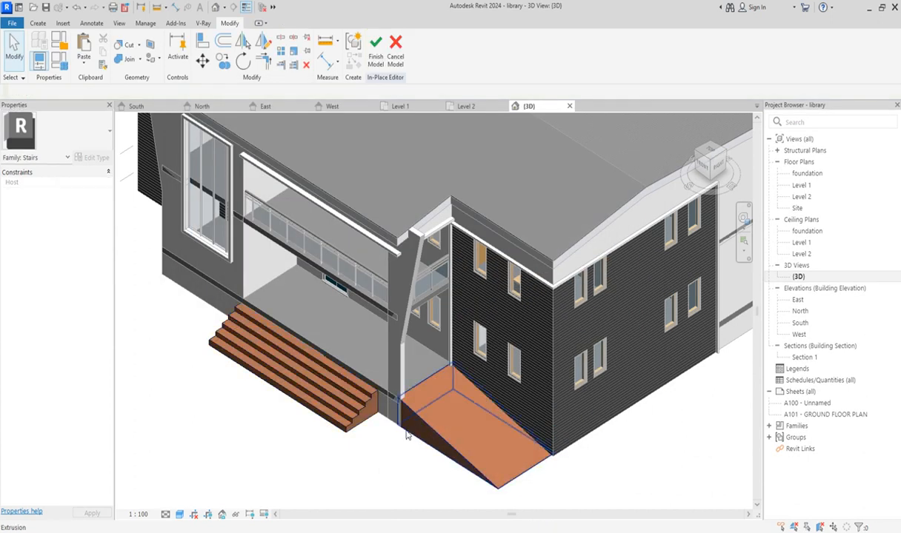
{"action": "scroll", "coordinate": [406, 435], "scroll_direction": "down", "scroll_amount": 5}
{"action": "left_click", "coordinate": [372, 46]}
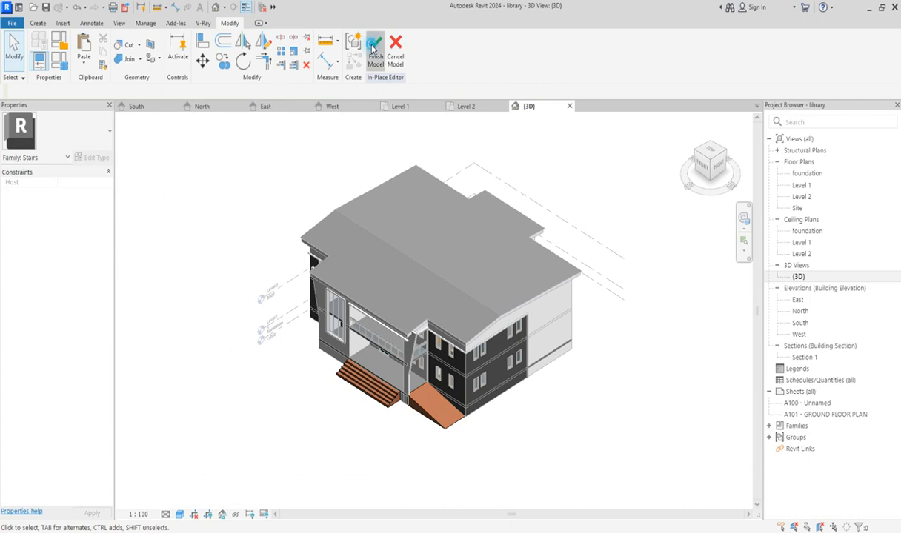
In the foundation floor plan, create a rectangular Generic 150mm architectural floor surrounding the whole building and all four elevation markers
{"action": "double_click", "coordinate": [813, 174]}
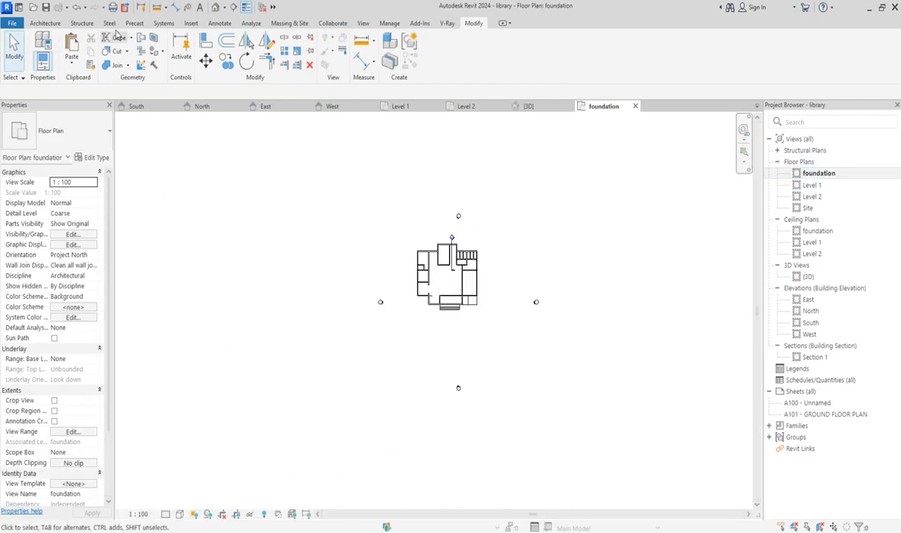
{"action": "left_click", "coordinate": [43, 23]}
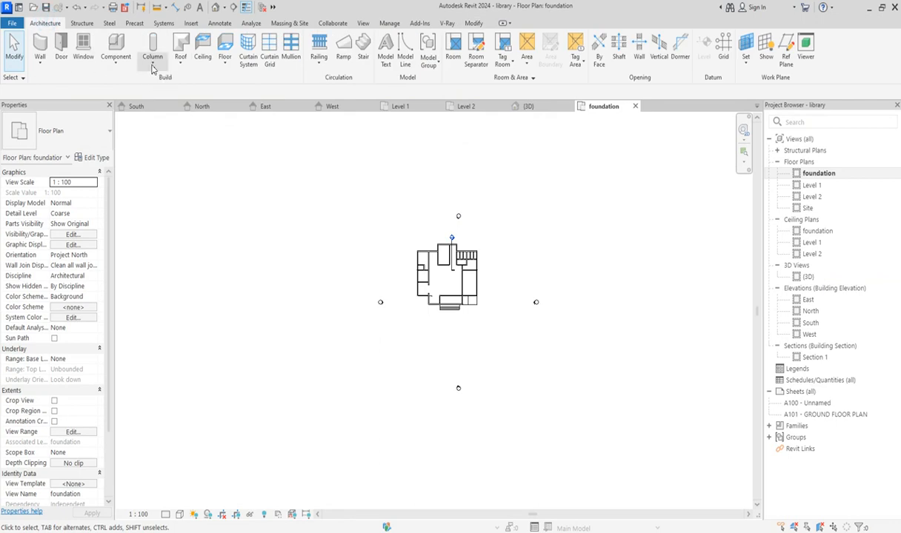
{"action": "left_click", "coordinate": [224, 65]}
{"action": "left_click", "coordinate": [236, 86]}
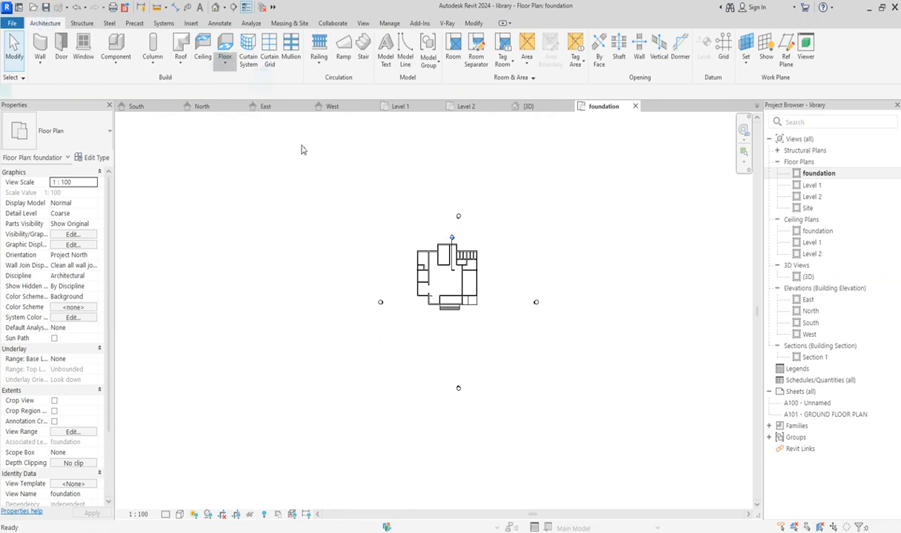
{"action": "left_click", "coordinate": [515, 39]}
{"action": "left_click", "coordinate": [329, 174]}
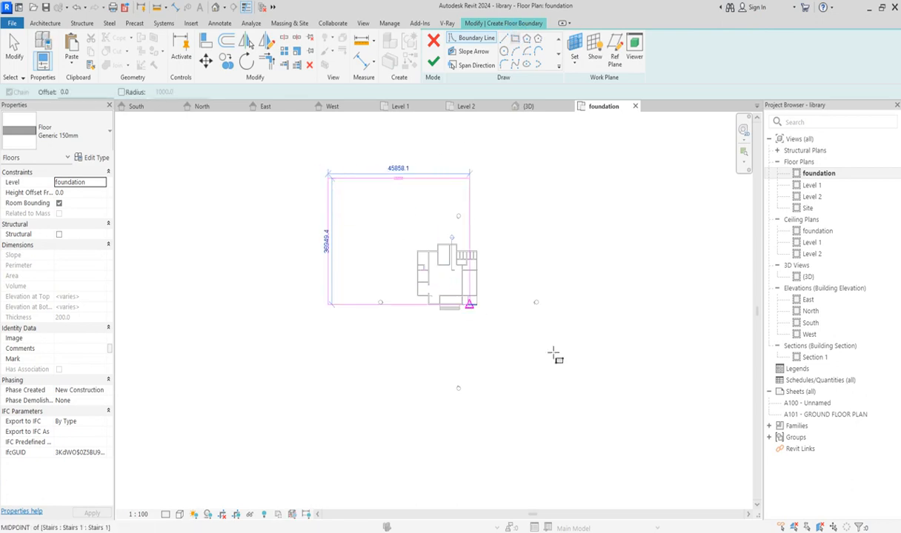
{"action": "left_click", "coordinate": [606, 403]}
{"action": "left_click", "coordinate": [433, 61]}
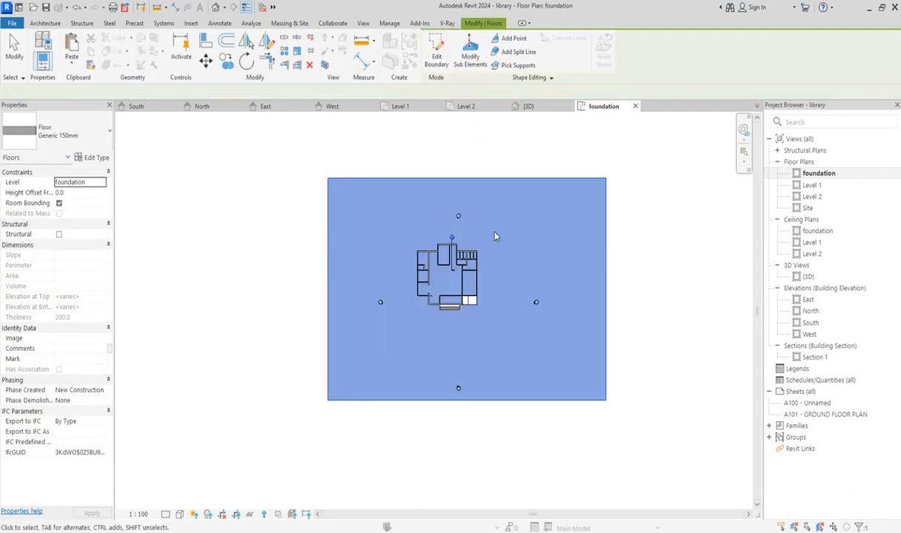
{"action": "left_click", "coordinate": [682, 311]}
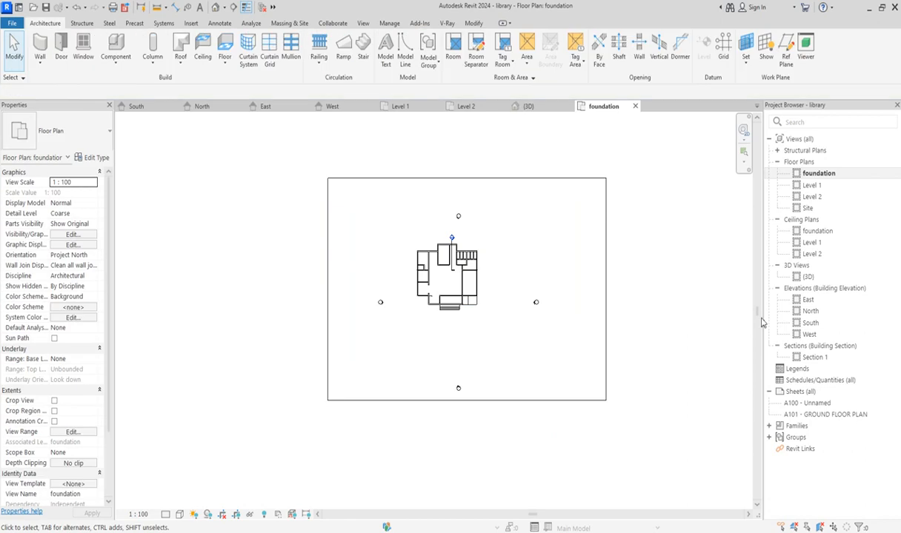
Examine the new ground slab around the building and the entrance stairs and ramp in the 3D view
{"action": "double_click", "coordinate": [808, 276]}
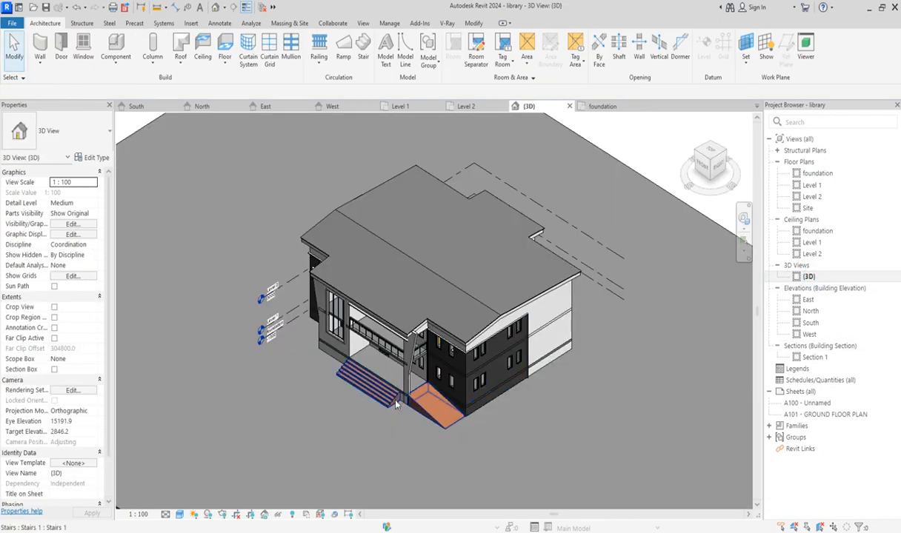
{"action": "scroll", "coordinate": [283, 453], "scroll_direction": "up", "scroll_amount": 2}
{"action": "scroll", "coordinate": [284, 452], "scroll_direction": "down", "scroll_amount": 3}
{"action": "scroll", "coordinate": [280, 429], "scroll_direction": "up", "scroll_amount": 4}
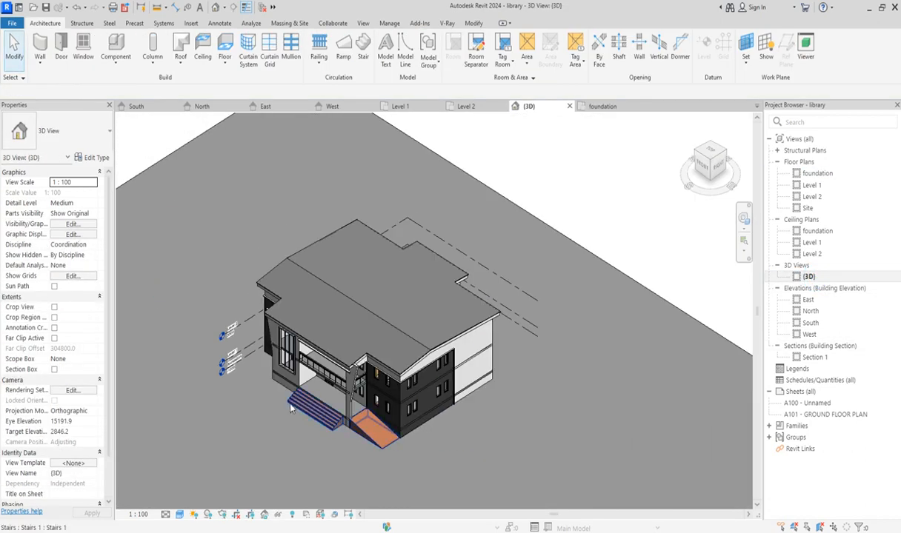
{"action": "scroll", "coordinate": [276, 404], "scroll_direction": "down", "scroll_amount": 2}
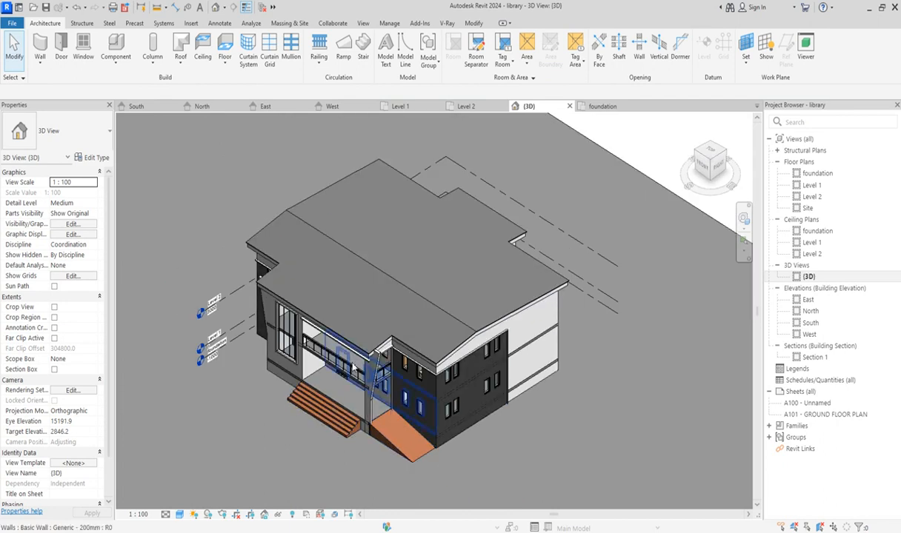